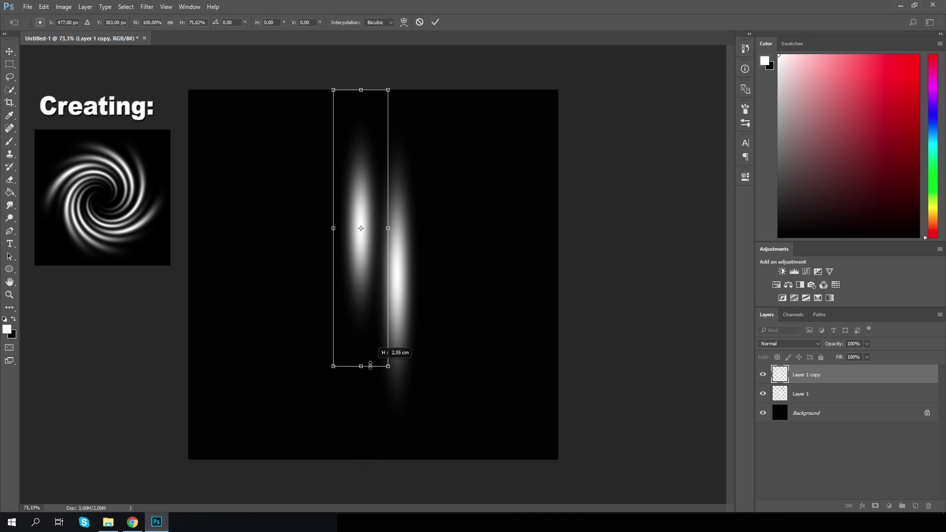
Apply the about 75% height to the second streak, and duplicate it as a third streak farther left and lower
{"action": "key", "text": "Return"}
{"action": "key", "text": "ctrl+j"}
{"action": "key", "text": "ctrl+t"}
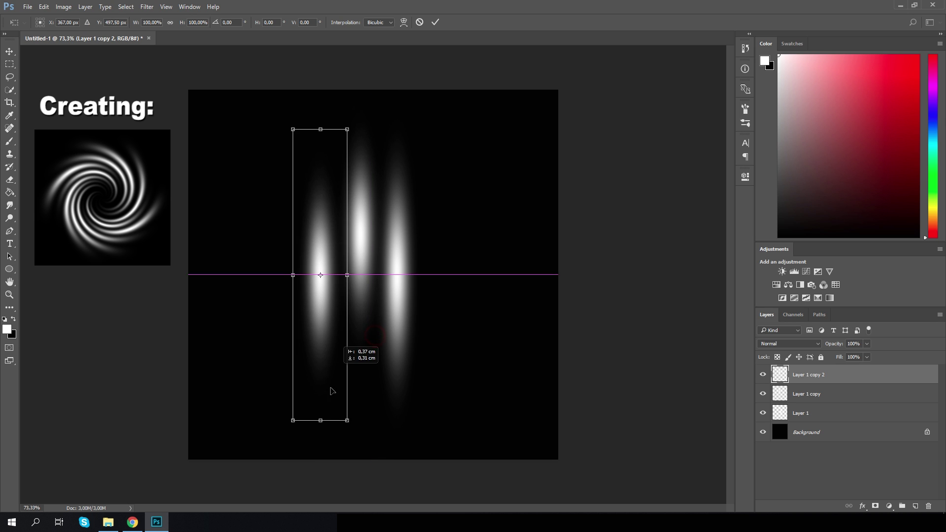
{"action": "key", "text": "Return"}
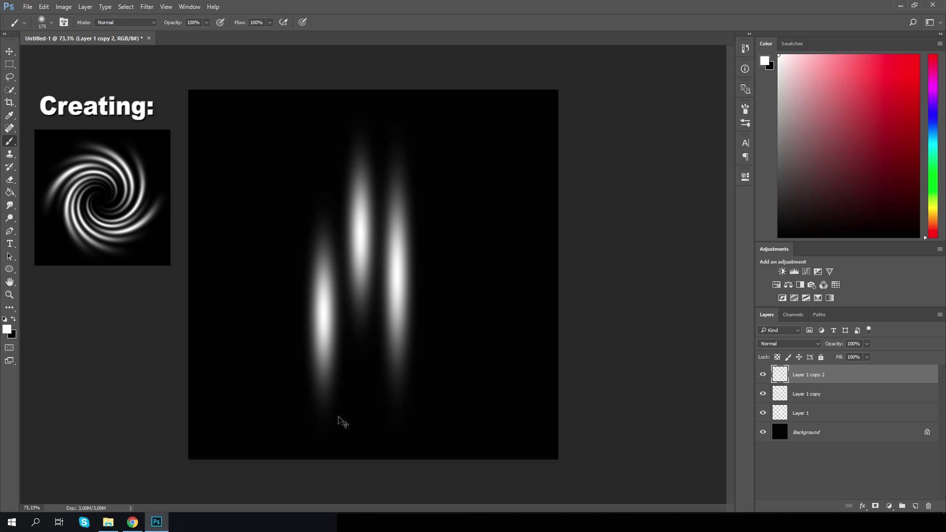
Duplicate the third streak, place the copy higher to its left, and stretch it downward into a longer streak
{"action": "key", "text": "ctrl+j"}
{"action": "key", "text": "ctrl+t"}
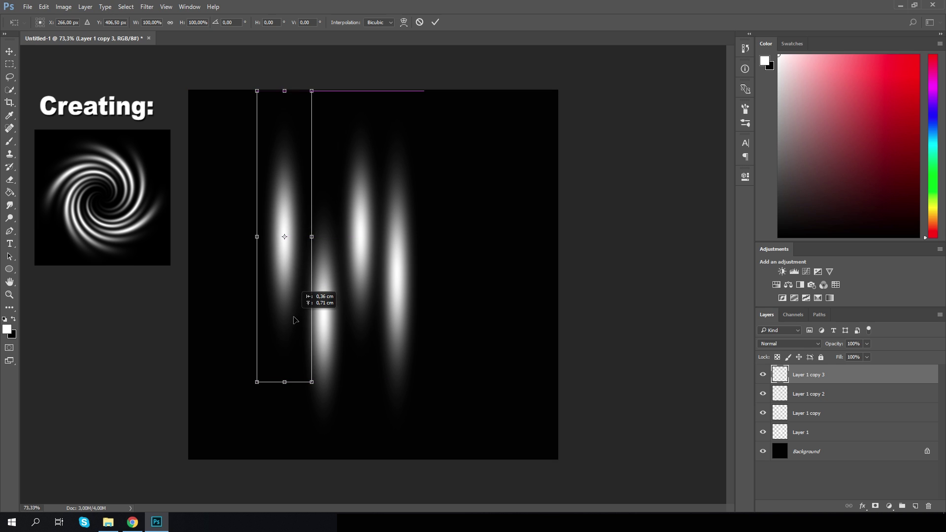
{"action": "left_click_drag", "start_coordinate": [285, 380], "coordinate": [289, 431]}
{"action": "key", "text": "Return"}
{"action": "key", "text": "b"}
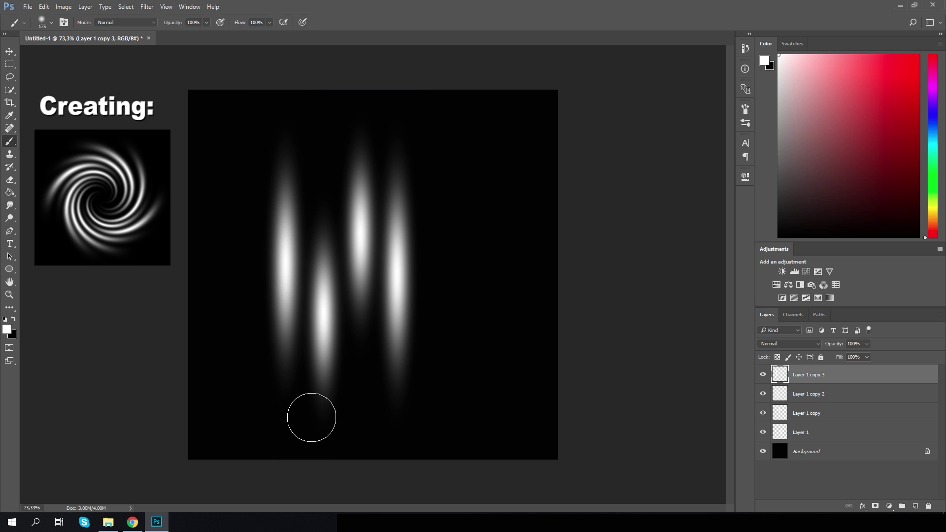
Duplicate the long streak and place the copy to its left and slightly lower as a fifth streak
{"action": "key", "text": "ctrl+j"}
{"action": "key", "text": "ctrl+t"}
{"action": "left_click_drag", "start_coordinate": [300, 342], "coordinate": [259, 376]}
{"action": "key", "text": "Return"}
{"action": "key", "text": "b"}
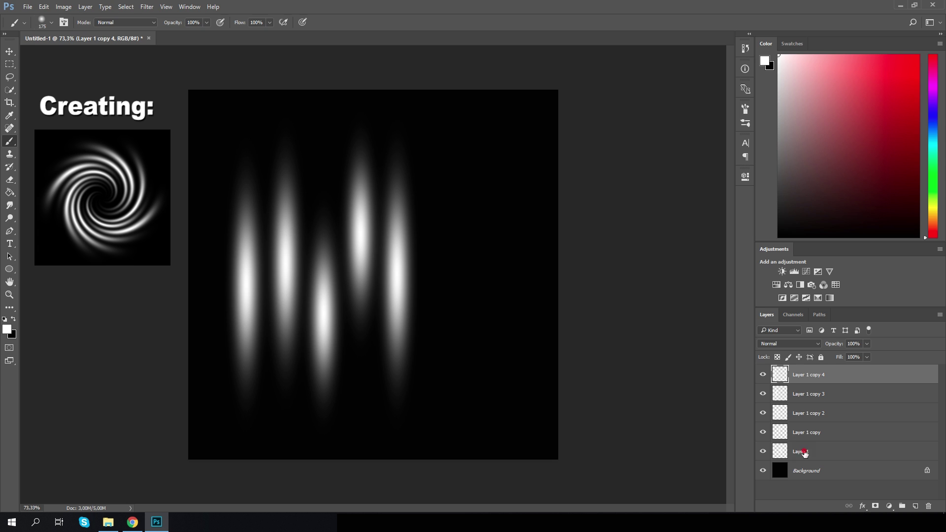
Shift all five streak layers together horizontally toward the canvas's left edge
{"action": "left_click", "coordinate": [804, 453], "text": "shift"}
{"action": "key", "text": "ctrl+t"}
{"action": "left_click_drag", "start_coordinate": [364, 296], "coordinate": [334, 297]}
{"action": "key", "text": "Return"}
{"action": "key", "text": "b"}
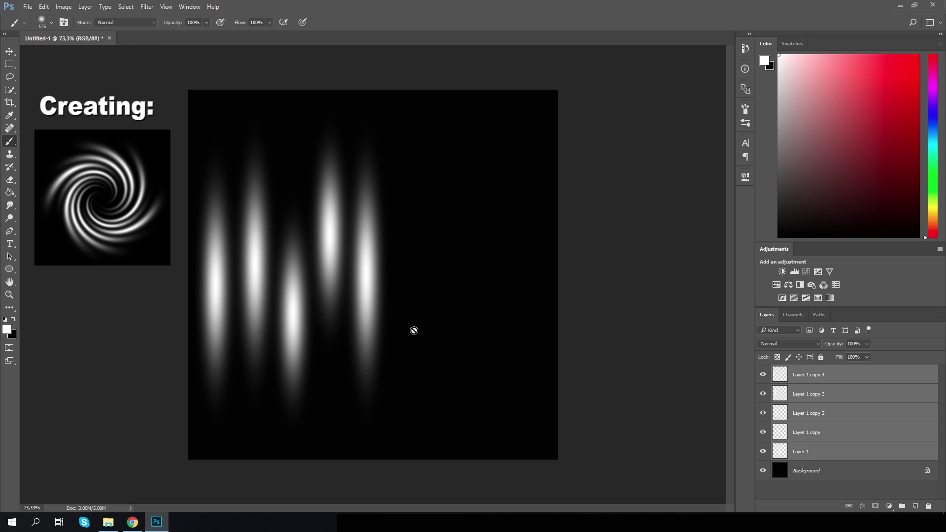
Duplicate the five streaks into the canvas's right half and narrow the copies to about 90% width so they fit
{"action": "key", "text": "ctrl+j"}
{"action": "key", "text": "ctrl+t"}
{"action": "left_click_drag", "start_coordinate": [346, 331], "coordinate": [509, 331]}
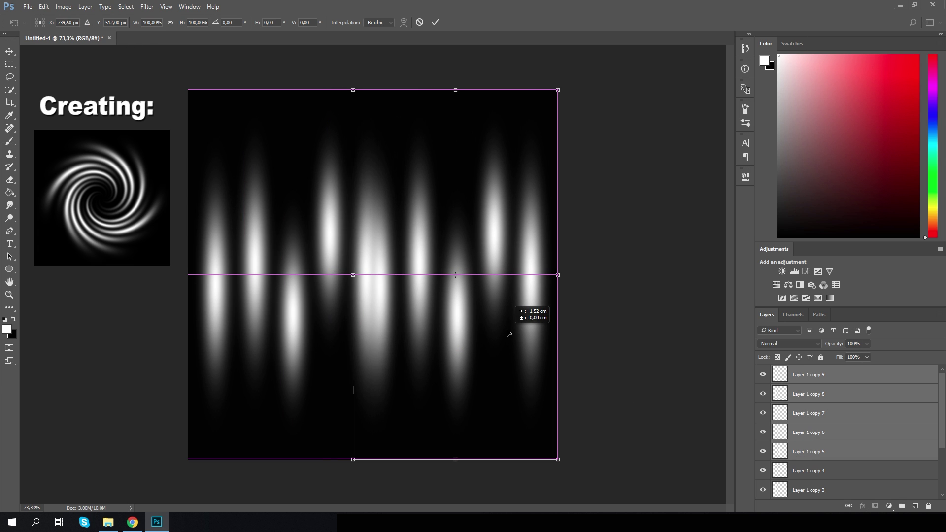
{"action": "left_click_drag", "start_coordinate": [355, 278], "coordinate": [375, 278]}
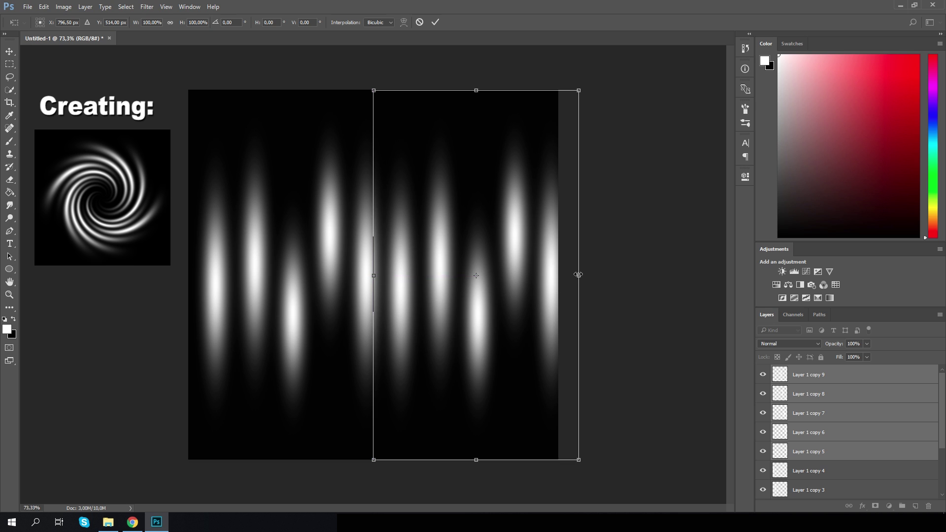
{"action": "left_click_drag", "start_coordinate": [578, 275], "coordinate": [560, 275]}
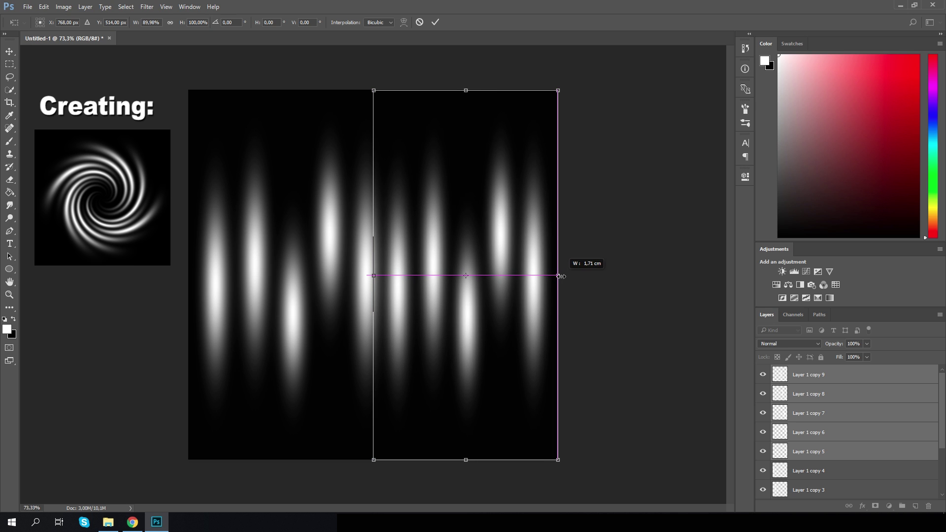
{"action": "key", "text": "Return"}
Merge all ten streak layers into a single layer, leaving out the background
{"action": "left_click", "coordinate": [799, 374]}
{"action": "scroll", "coordinate": [814, 411], "scroll_direction": "down", "scroll_amount": 2}
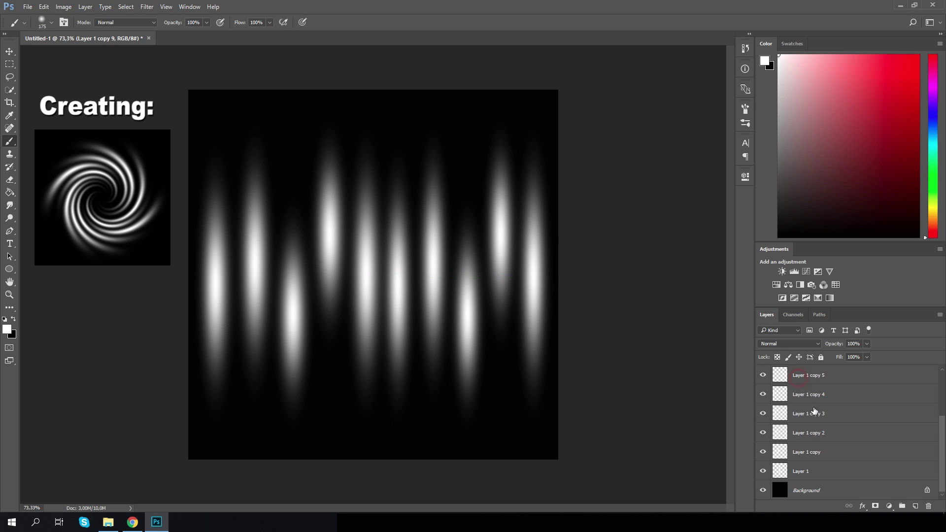
{"action": "left_click", "coordinate": [811, 470], "text": "shift"}
{"action": "right_click", "coordinate": [811, 470]}
{"action": "left_click", "coordinate": [824, 334]}
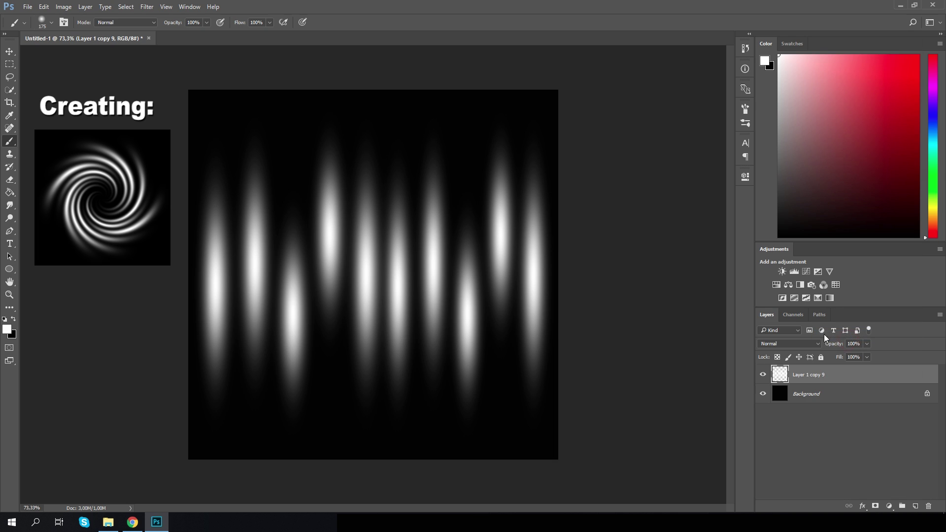
Apply the Polar Coordinates filter to the merged streak layer to arrange the streaks as radial petals
{"action": "left_click", "coordinate": [147, 6]}
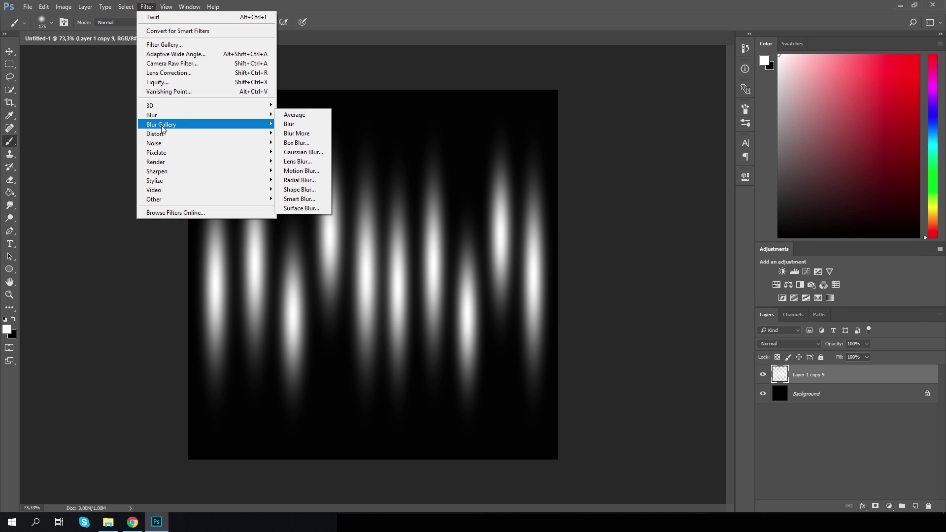
{"action": "mouse_move", "coordinate": [164, 136]}
{"action": "left_click", "coordinate": [306, 152]}
{"action": "left_click", "coordinate": [528, 137]}
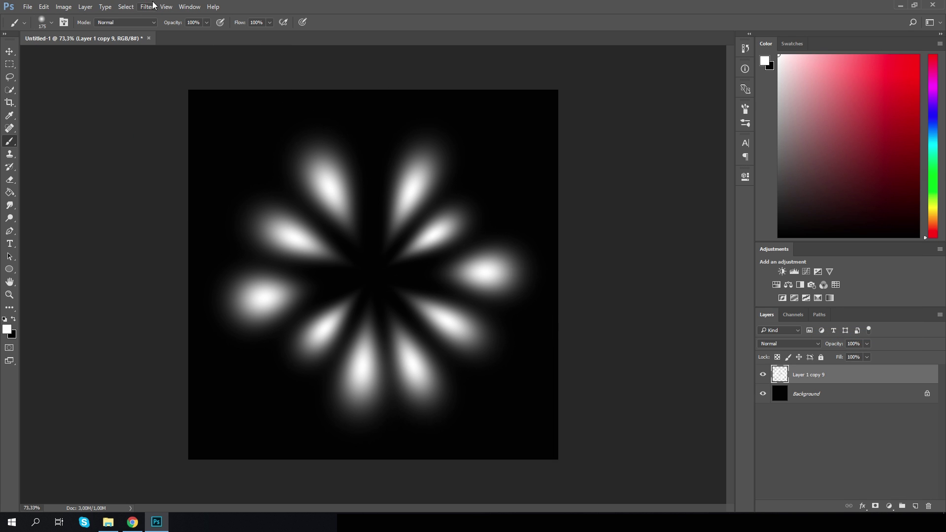
Apply the Twirl filter with a positive angle to turn the radial petals into a spiral
{"action": "left_click", "coordinate": [151, 6]}
{"action": "mouse_move", "coordinate": [163, 134]}
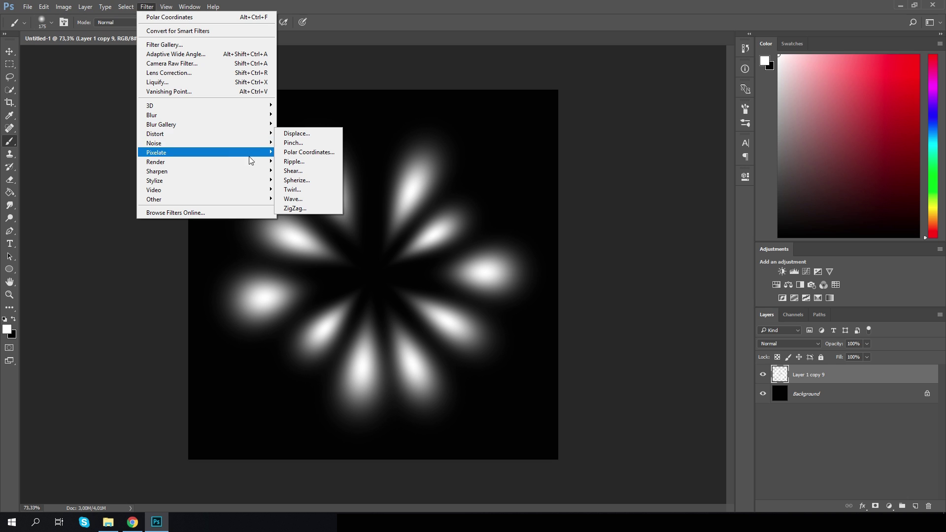
{"action": "left_click", "coordinate": [292, 190]}
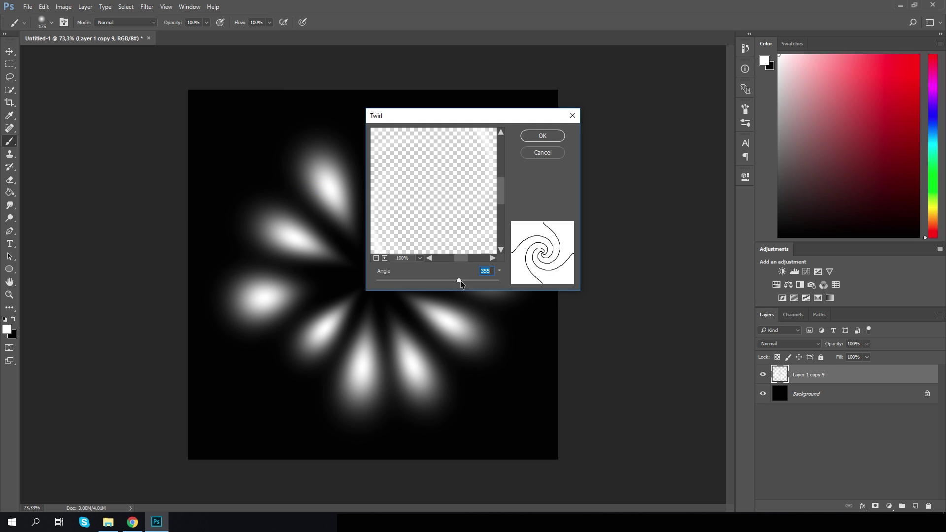
{"action": "left_click_drag", "start_coordinate": [460, 280], "coordinate": [457, 280]}
{"action": "left_click", "coordinate": [552, 135]}
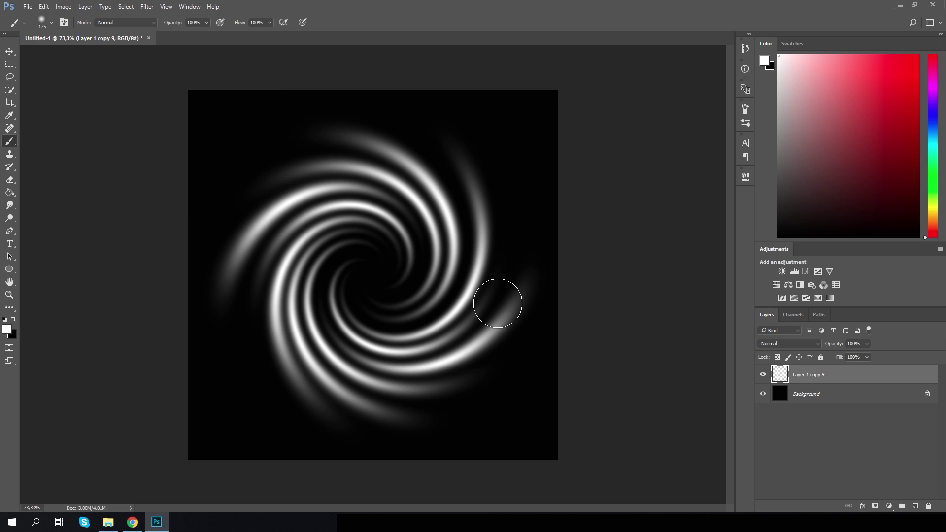
{"action": "scroll", "coordinate": [498, 304], "scroll_direction": "down", "scroll_amount": 2}
{"action": "scroll", "coordinate": [503, 323], "scroll_direction": "up", "scroll_amount": 1}
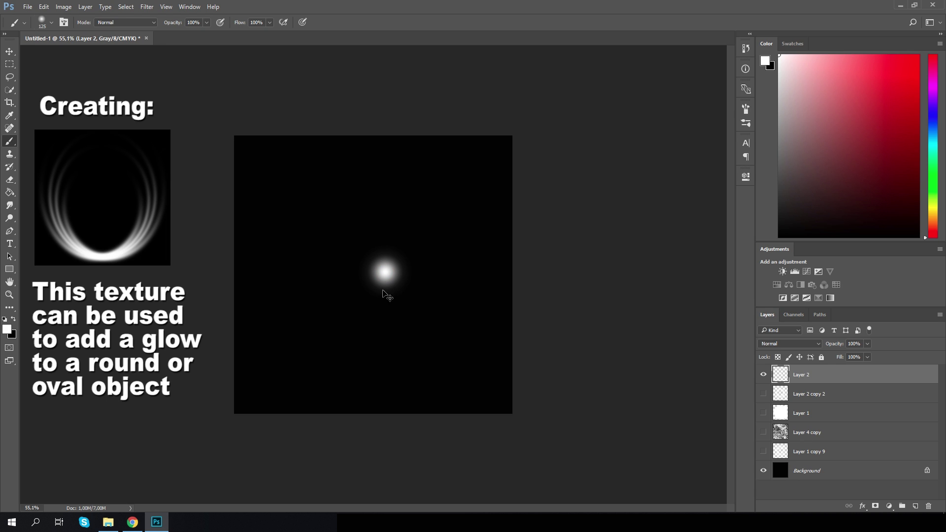
Stretch the soft white dot on Layer 2 vertically to the full canvas height, a height of 512%
{"action": "key", "text": "ctrl+t"}
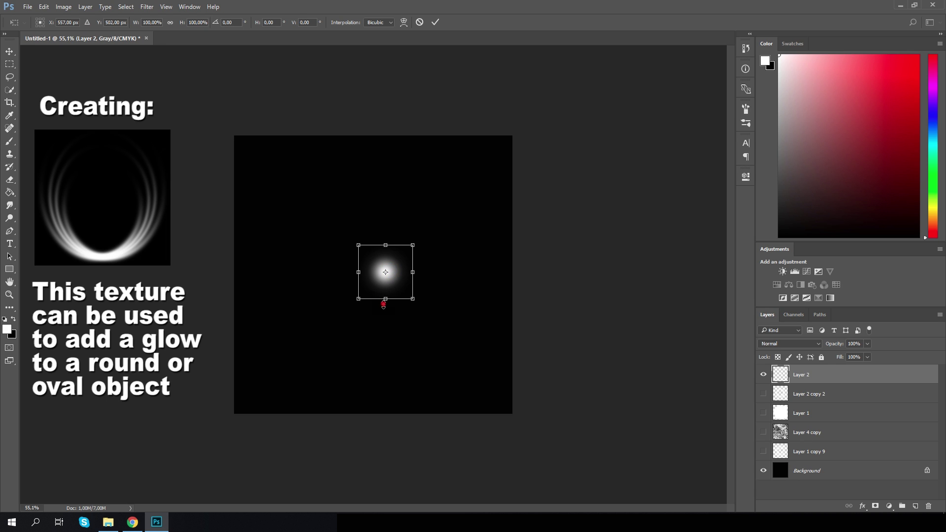
{"action": "left_click_drag", "start_coordinate": [384, 303], "coordinate": [386, 414]}
{"action": "left_click_drag", "start_coordinate": [385, 245], "coordinate": [384, 138]}
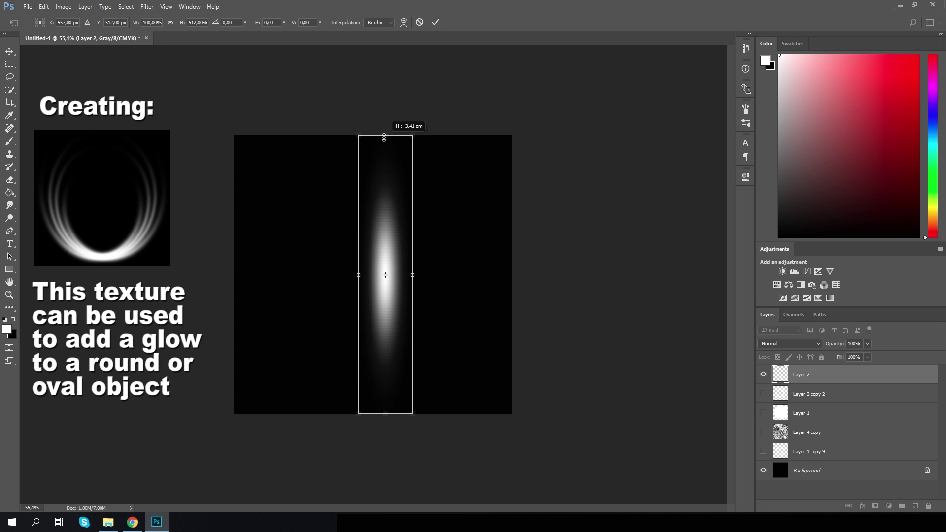
Centre the stretched streak on the canvas and rotate it clockwise into a shallow diagonal rising to the right
{"action": "mouse_move", "coordinate": [406, 227]}
{"action": "left_mouse_down"}
{"action": "mouse_move", "coordinate": [380, 227]}
{"action": "mouse_move", "coordinate": [393, 225]}
{"action": "left_mouse_up"}
{"action": "left_click_drag", "start_coordinate": [439, 182], "coordinate": [460, 288]}
{"action": "key", "text": "Return"}
{"action": "key", "text": "b"}
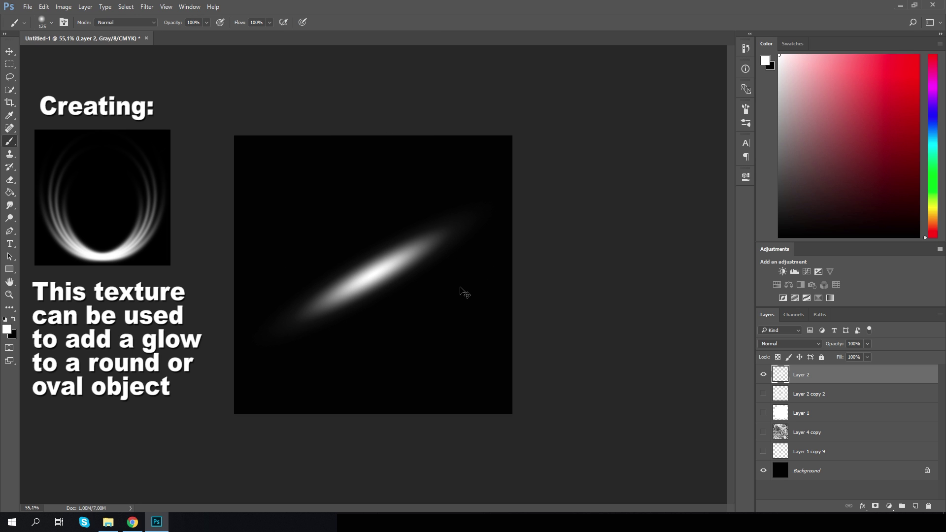
Duplicate the diagonal streak and rotate the copy clockwise until it lies horizontally across the original
{"action": "key", "text": "ctrl+j"}
{"action": "key", "text": "ctrl+t"}
{"action": "left_click_drag", "start_coordinate": [530, 242], "coordinate": [534, 324]}
{"action": "key", "text": "Return"}
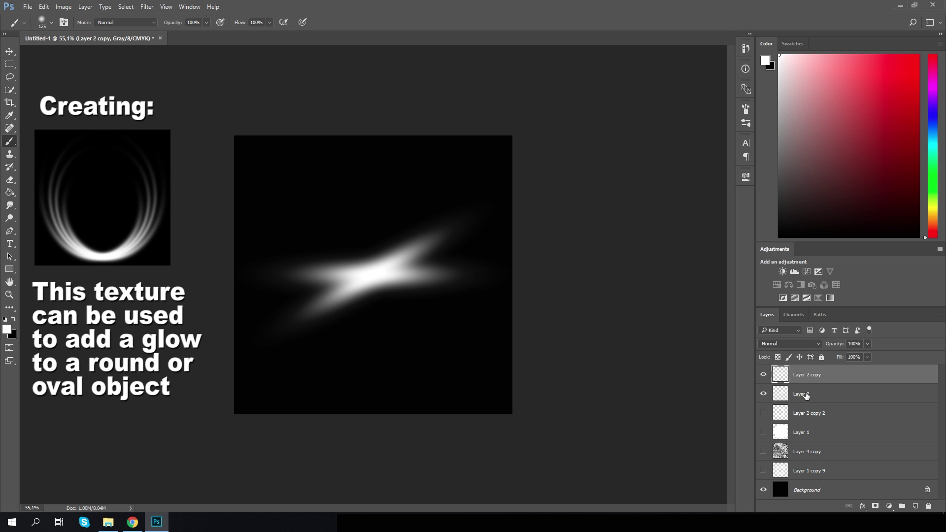
Duplicate both crossed streaks and rotate the copies clockwise to form a four-streak starburst
{"action": "left_click", "coordinate": [806, 395], "text": "shift"}
{"action": "key", "text": "ctrl+j"}
{"action": "key", "text": "ctrl+t"}
{"action": "mouse_move", "coordinate": [554, 254]}
{"action": "left_mouse_down"}
{"action": "mouse_move", "coordinate": [555, 351]}
{"action": "mouse_move", "coordinate": [521, 390]}
{"action": "mouse_move", "coordinate": [495, 395]}
{"action": "left_mouse_up"}
{"action": "key", "text": "Return"}
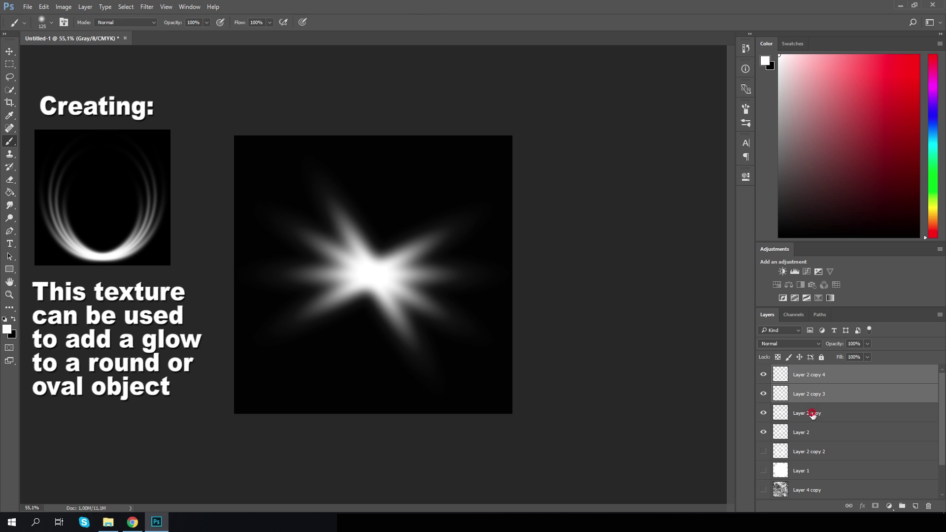
Rotate the four streak layers together counter-clockwise into a left-right symmetrical burst, and merge them into one layer
{"action": "double_click", "coordinate": [809, 427]}
{"action": "left_click", "coordinate": [848, 228]}
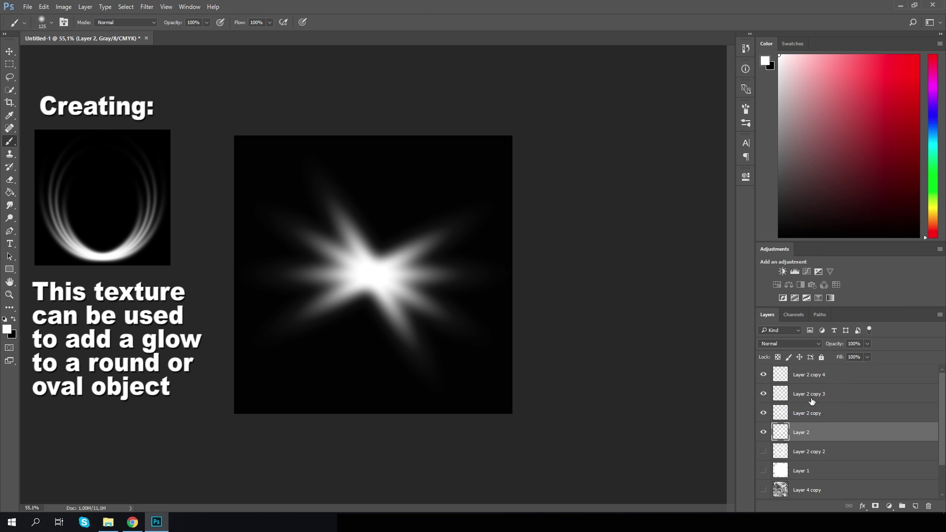
{"action": "left_click", "coordinate": [813, 375], "text": "ctrl"}
{"action": "left_click", "coordinate": [808, 393], "text": "ctrl"}
{"action": "left_click", "coordinate": [809, 413], "text": "ctrl"}
{"action": "key", "text": "ctrl+t"}
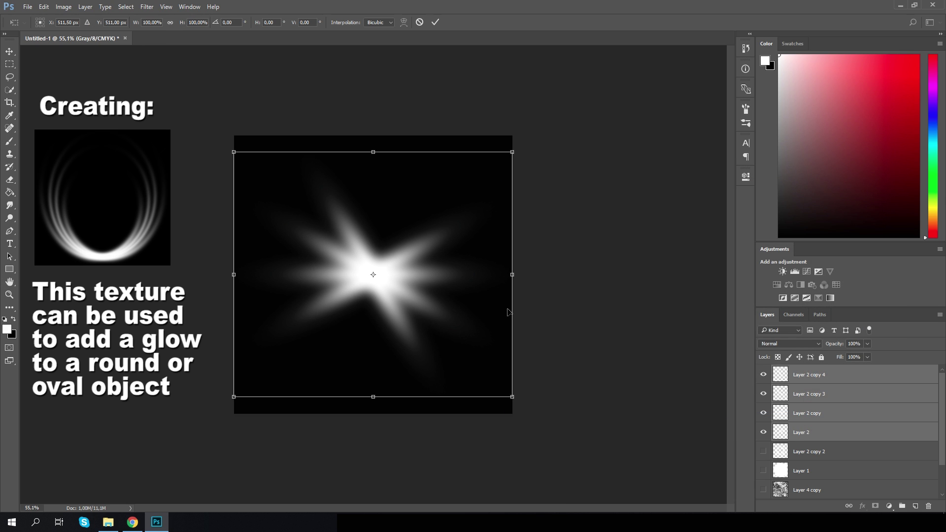
{"action": "left_click_drag", "start_coordinate": [541, 284], "coordinate": [551, 250]}
{"action": "key", "text": "Return"}
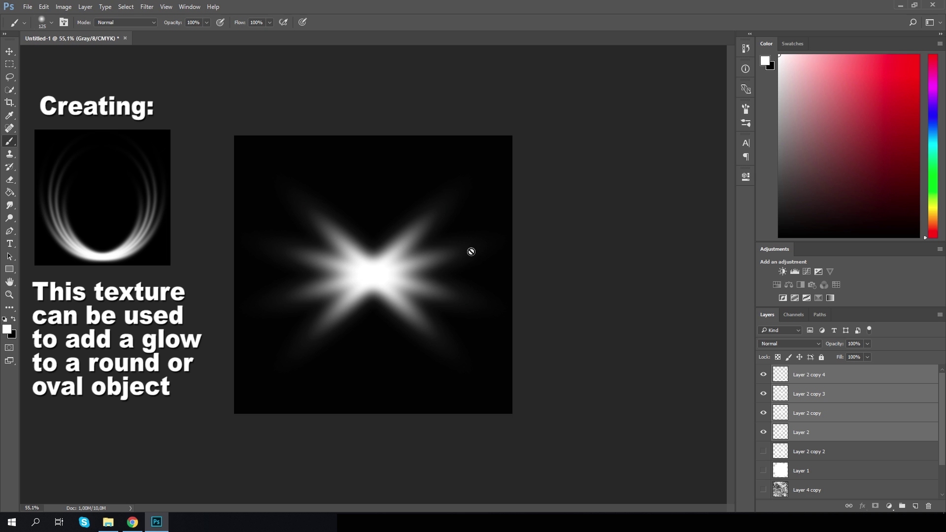
{"action": "right_click", "coordinate": [846, 401]}
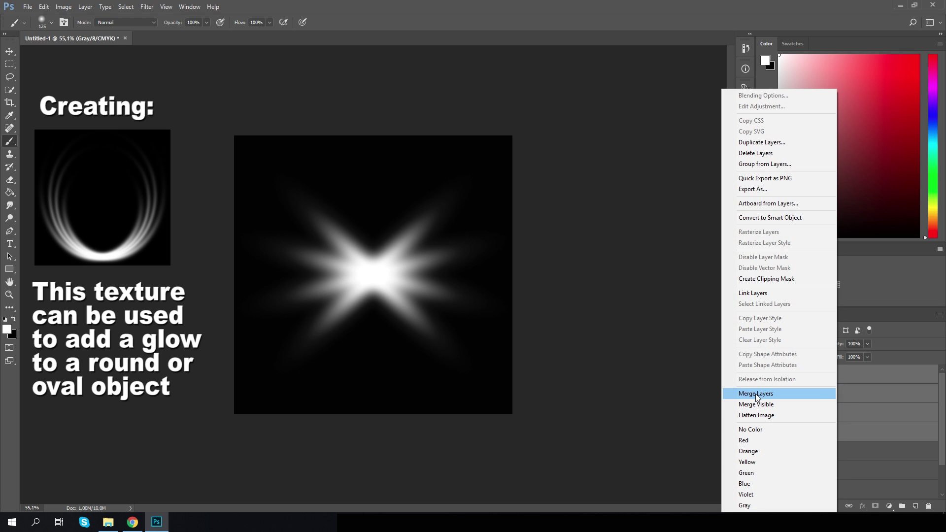
{"action": "left_click", "coordinate": [755, 395]}
Move the merged burst to the canvas's lower part, flatten it to about 75% height, and widen it slightly toward both sides
{"action": "key", "text": "ctrl+t"}
{"action": "left_click_drag", "start_coordinate": [408, 274], "coordinate": [407, 309]}
{"action": "left_click_drag", "start_coordinate": [373, 209], "coordinate": [368, 262]}
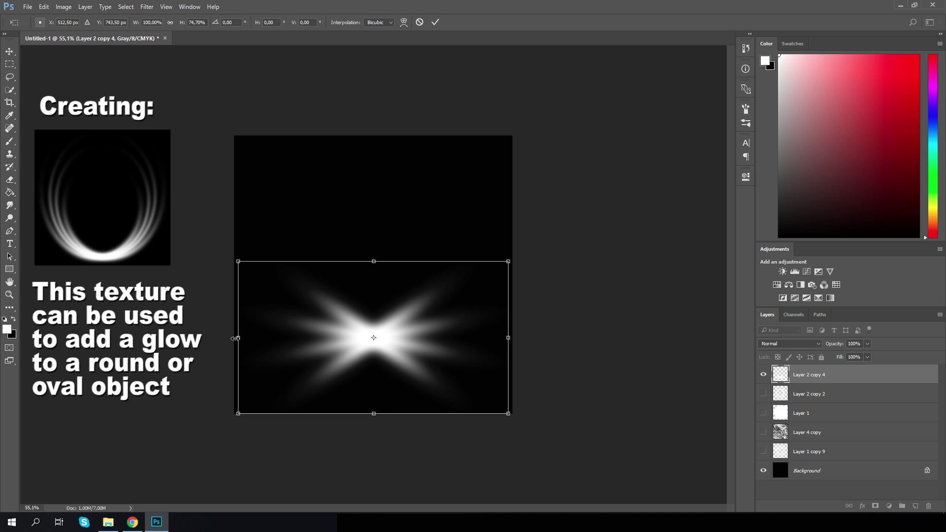
{"action": "left_click_drag", "start_coordinate": [238, 337], "coordinate": [232, 339]}
{"action": "left_click_drag", "start_coordinate": [514, 340], "coordinate": [518, 340]}
{"action": "key", "text": "Return"}
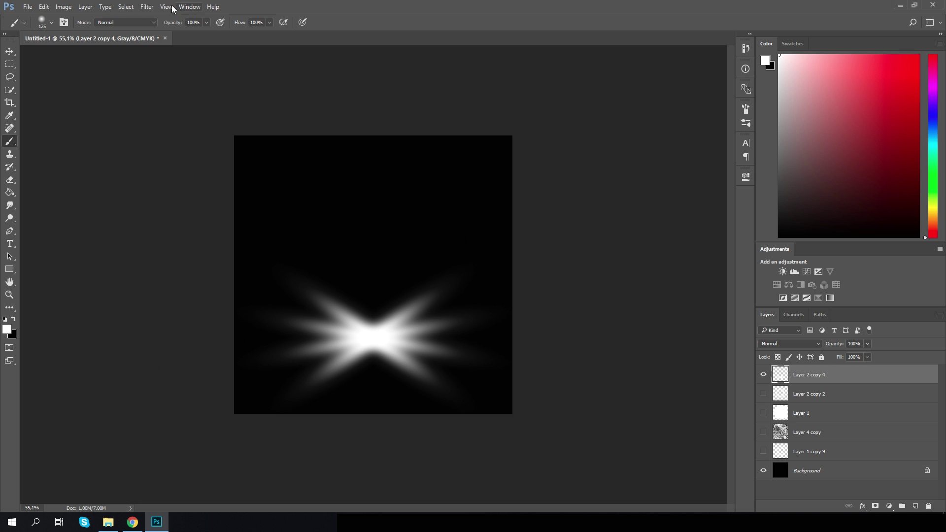
Apply the Polar Coordinates filter to the burst layer with Rectangular to Polar
{"action": "left_click", "coordinate": [147, 6]}
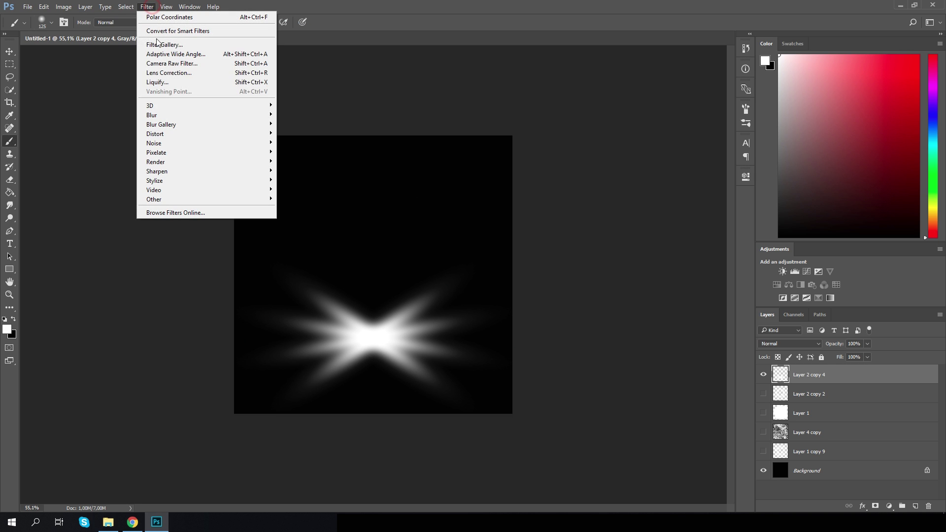
{"action": "left_click", "coordinate": [168, 134]}
{"action": "left_click", "coordinate": [325, 155]}
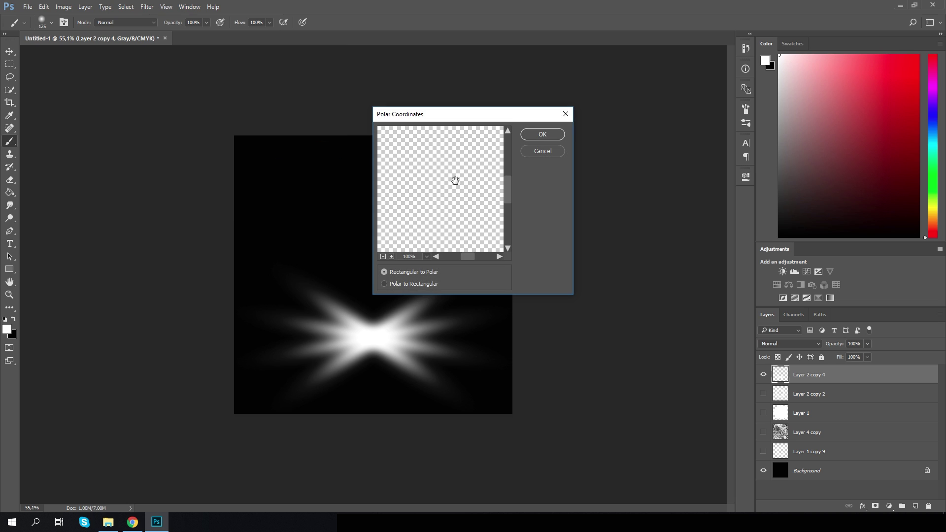
{"action": "left_click", "coordinate": [534, 136]}
Move the glowing ring up and stretch it down to the canvas's bottom edge as an oval, and hide its layer
{"action": "scroll", "coordinate": [429, 304], "scroll_direction": "down", "scroll_amount": 2}
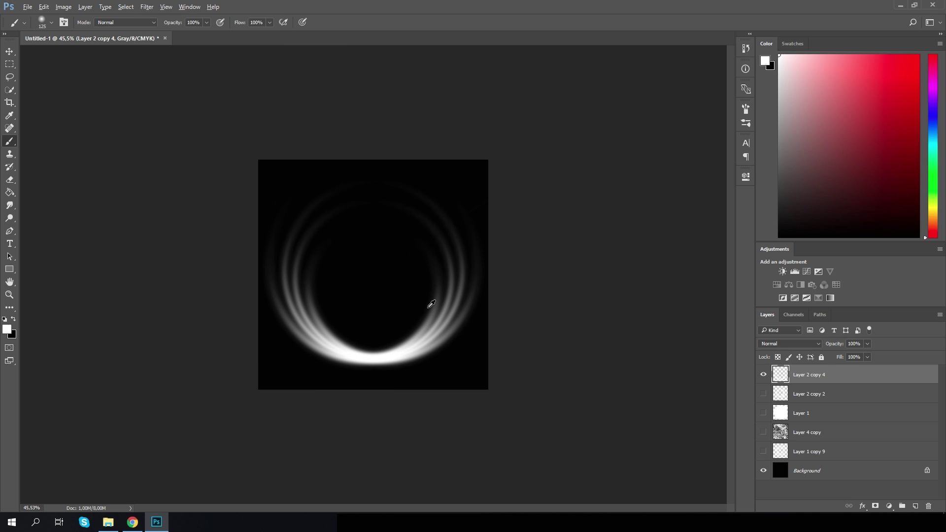
{"action": "scroll", "coordinate": [431, 304], "scroll_direction": "up", "scroll_amount": 1}
{"action": "key", "text": "ctrl+t"}
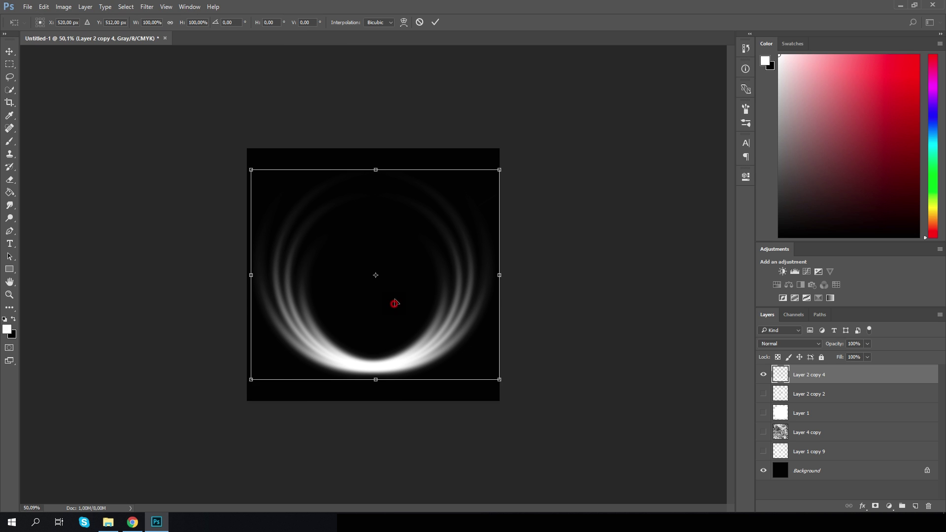
{"action": "left_click_drag", "start_coordinate": [393, 302], "coordinate": [393, 282]}
{"action": "left_click_drag", "start_coordinate": [376, 359], "coordinate": [373, 400]}
{"action": "key", "text": "Return"}
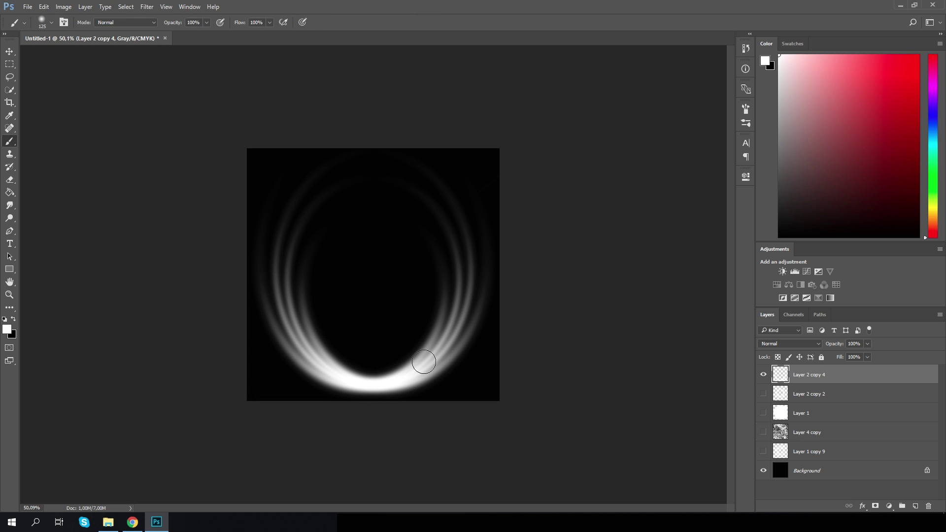
{"action": "scroll", "coordinate": [424, 363], "scroll_direction": "down", "scroll_amount": 5}
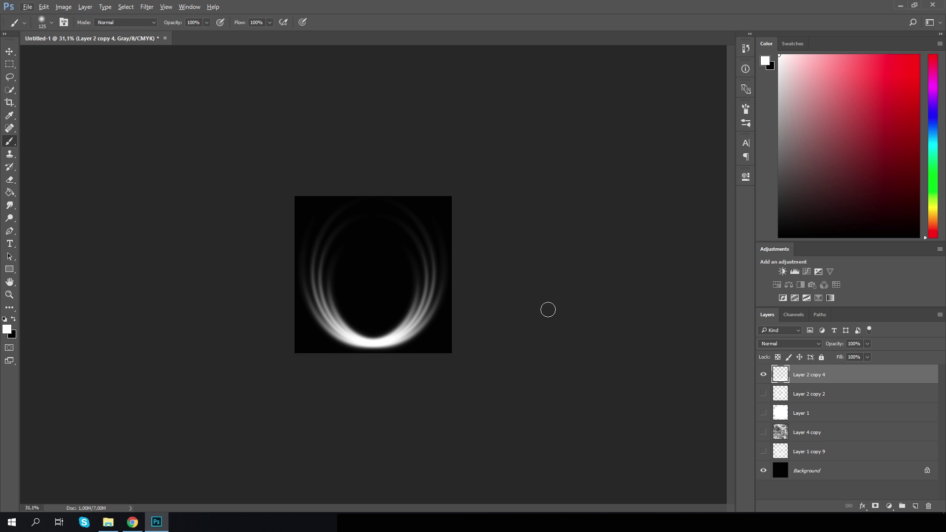
{"action": "left_click", "coordinate": [764, 375]}
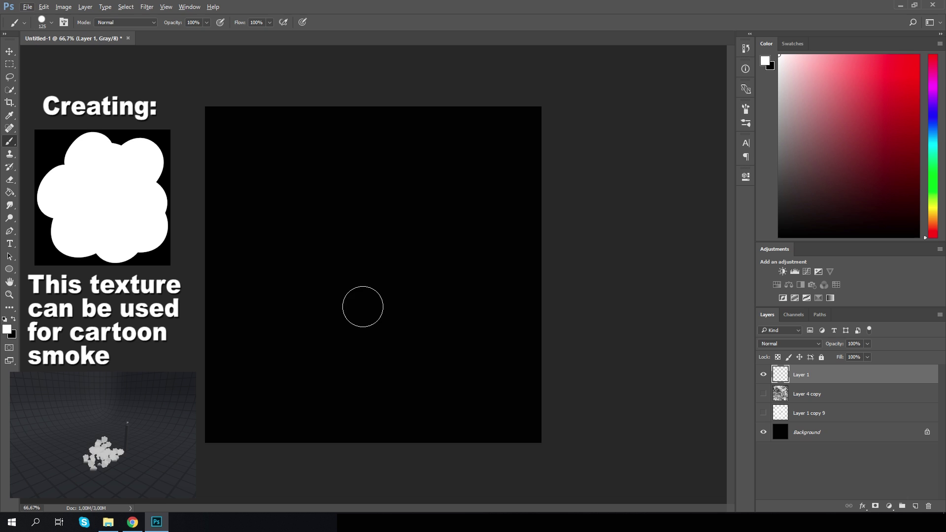
Paint a solid white cloud of overlapping round lobes over most of the canvas with the 125 px brush, undoing unwanted strokes
{"action": "mouse_move", "coordinate": [349, 331]}
{"action": "left_mouse_down"}
{"action": "mouse_move", "coordinate": [439, 321]}
{"action": "mouse_move", "coordinate": [463, 289]}
{"action": "mouse_move", "coordinate": [468, 188]}
{"action": "mouse_move", "coordinate": [416, 213]}
{"action": "mouse_move", "coordinate": [327, 218]}
{"action": "mouse_move", "coordinate": [345, 276]}
{"action": "mouse_move", "coordinate": [321, 274]}
{"action": "mouse_move", "coordinate": [330, 299]}
{"action": "mouse_move", "coordinate": [389, 342]}
{"action": "mouse_move", "coordinate": [416, 281]}
{"action": "mouse_move", "coordinate": [398, 260]}
{"action": "mouse_move", "coordinate": [438, 203]}
{"action": "mouse_move", "coordinate": [353, 207]}
{"action": "mouse_move", "coordinate": [374, 203]}
{"action": "mouse_move", "coordinate": [354, 253]}
{"action": "left_mouse_up"}
{"action": "key", "text": "ctrl+z"}
{"action": "mouse_move", "coordinate": [300, 317]}
{"action": "left_mouse_down"}
{"action": "mouse_move", "coordinate": [306, 388]}
{"action": "mouse_move", "coordinate": [380, 340]}
{"action": "mouse_move", "coordinate": [319, 367]}
{"action": "mouse_move", "coordinate": [443, 348]}
{"action": "mouse_move", "coordinate": [432, 376]}
{"action": "mouse_move", "coordinate": [462, 342]}
{"action": "left_mouse_up"}
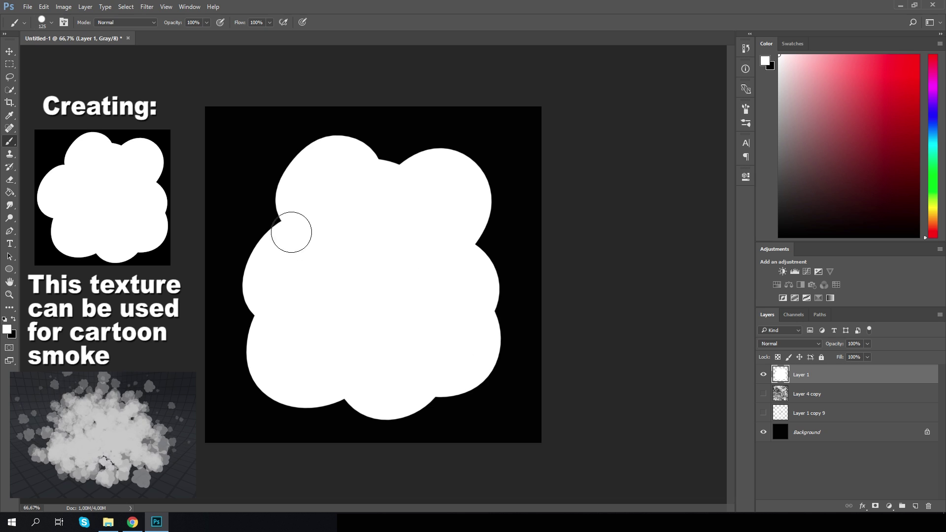
{"action": "mouse_move", "coordinate": [291, 230]}
{"action": "left_mouse_down"}
{"action": "mouse_move", "coordinate": [284, 281]}
{"action": "mouse_move", "coordinate": [298, 246]}
{"action": "mouse_move", "coordinate": [357, 315]}
{"action": "left_mouse_up"}
{"action": "key", "text": "ctrl+z"}
{"action": "mouse_move", "coordinate": [292, 221]}
{"action": "left_mouse_down"}
{"action": "mouse_move", "coordinate": [352, 306]}
{"action": "mouse_move", "coordinate": [339, 300]}
{"action": "left_mouse_up"}
{"action": "key", "text": "ctrl+z"}
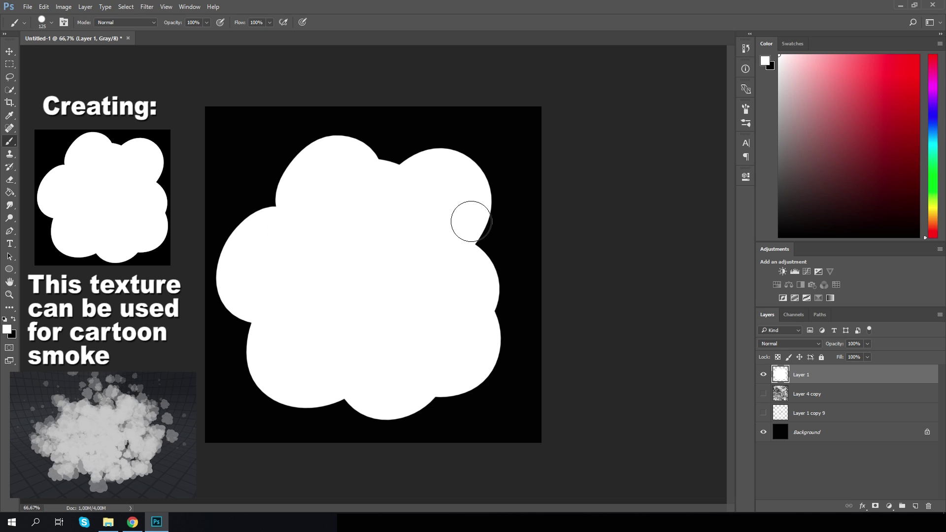
Enlarge the cloud to reach the canvas edges, and shrink it slightly about its centre to leave a thin black margin all around
{"action": "key", "text": "ctrl+t"}
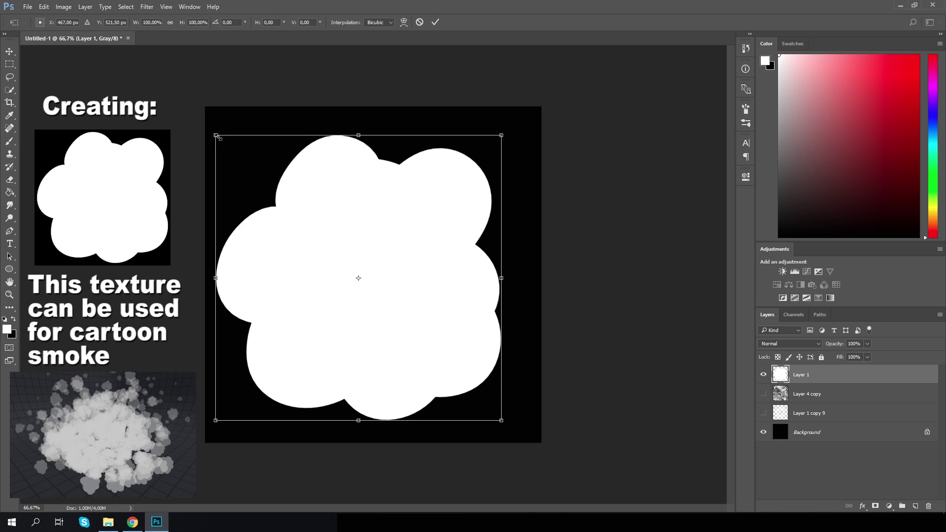
{"action": "left_click_drag", "start_coordinate": [217, 135], "coordinate": [205, 107]}
{"action": "left_click_drag", "start_coordinate": [502, 419], "coordinate": [543, 444]}
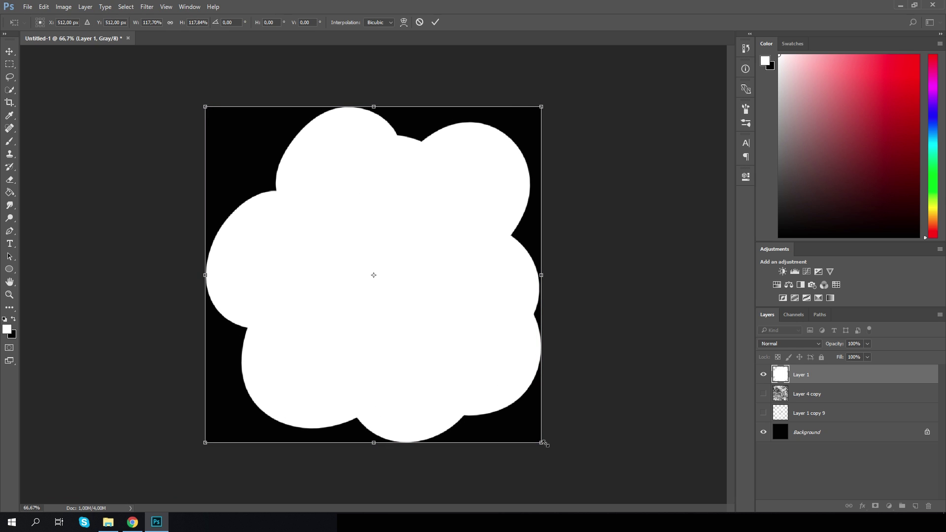
{"action": "key", "text": "Return"}
{"action": "key", "text": "b"}
{"action": "key", "text": "ctrl+t"}
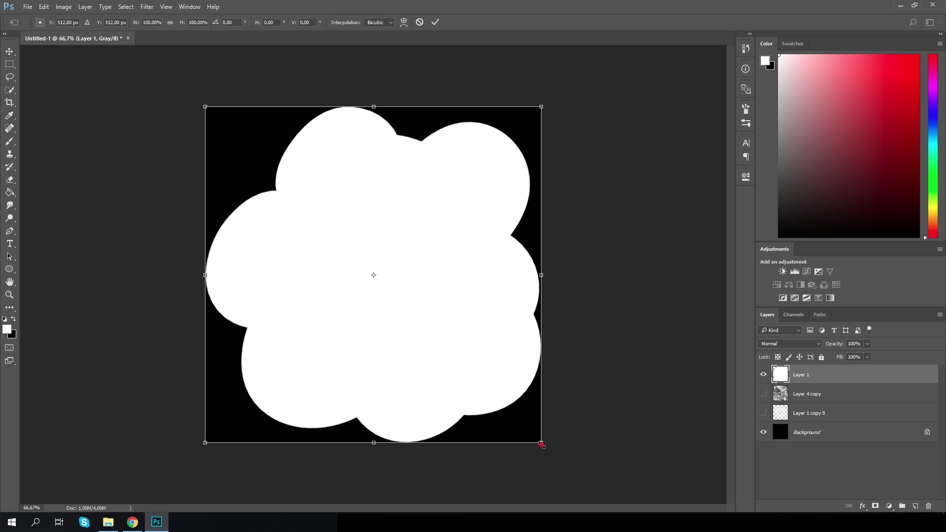
{"action": "left_click_drag", "start_coordinate": [541, 445], "coordinate": [536, 437]}
{"action": "key", "text": "Return"}
{"action": "key", "text": "b"}
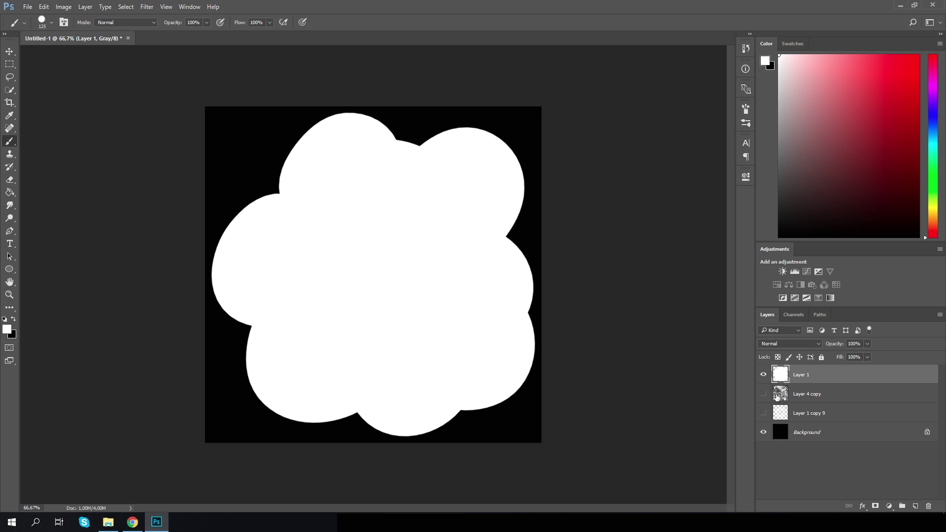
Hide the cloud's layer and add a new empty layer
{"action": "left_click", "coordinate": [763, 375]}
{"action": "left_click", "coordinate": [916, 507]}
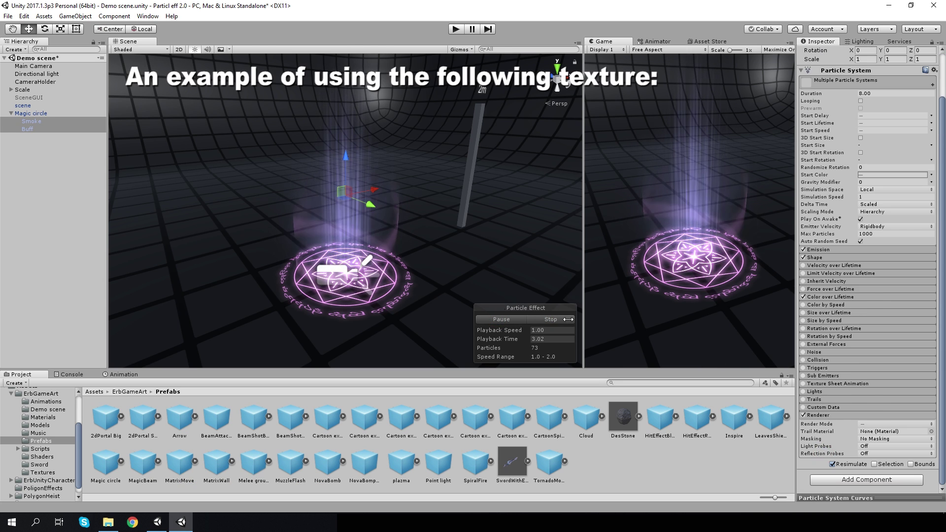
In Unity, examine the Magic circle effect's TrailPart3 material and its particle texture, and focus the scene view on the effect
{"action": "left_click", "coordinate": [33, 122]}
{"action": "left_click", "coordinate": [48, 113], "text": "ctrl"}
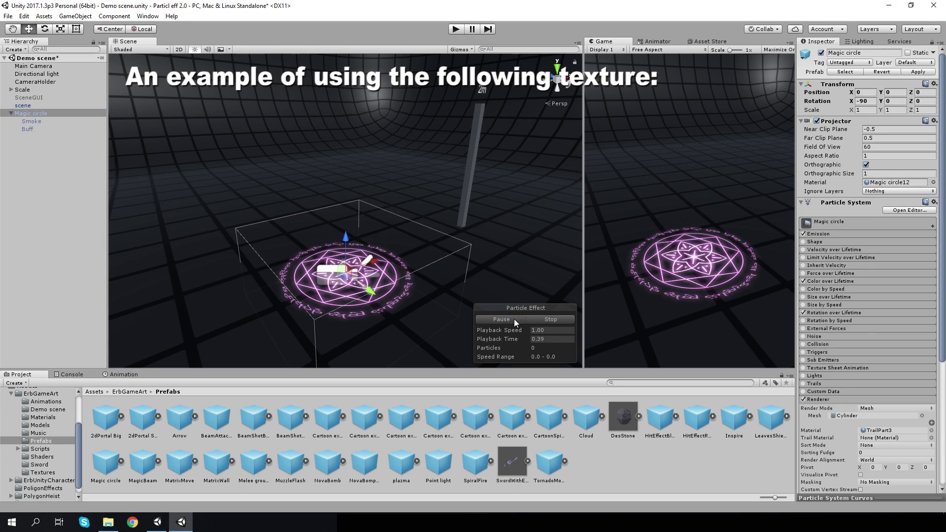
{"action": "scroll", "coordinate": [881, 285], "scroll_direction": "down", "scroll_amount": 3}
{"action": "left_click", "coordinate": [880, 285]}
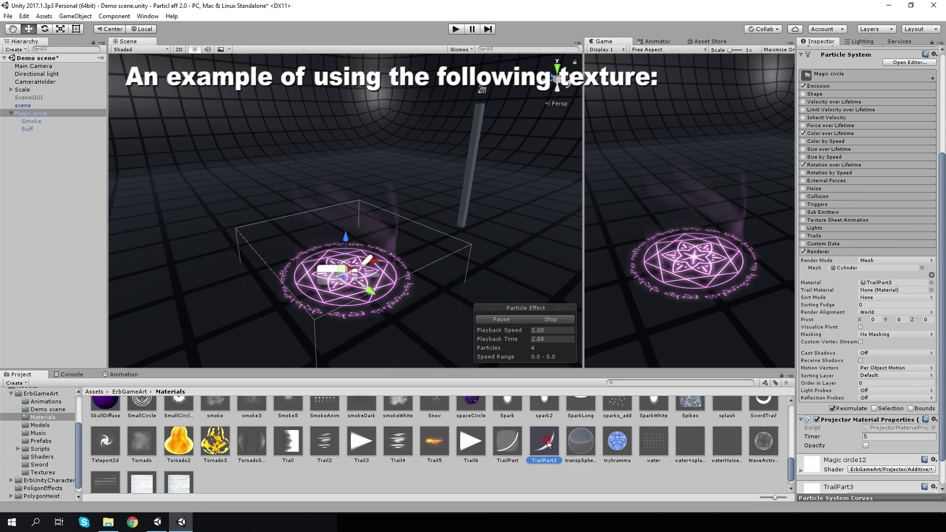
{"action": "double_click", "coordinate": [881, 285]}
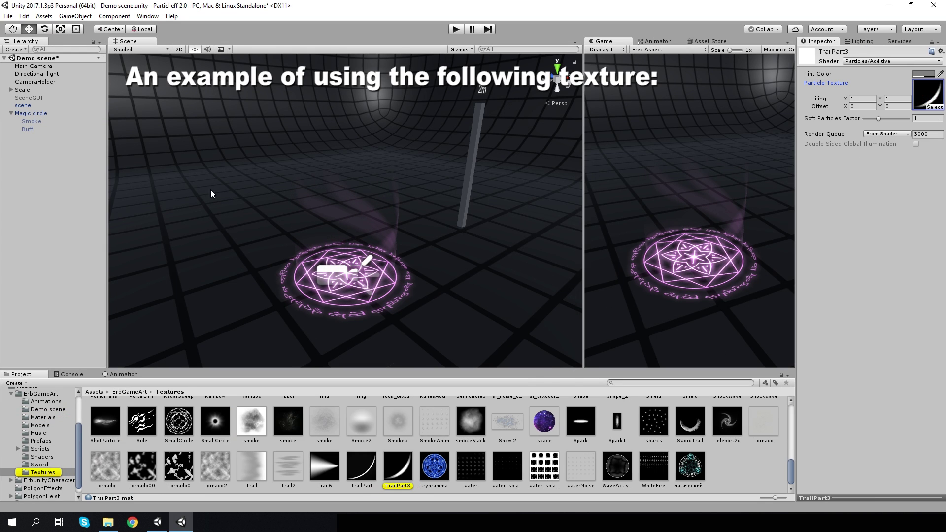
{"action": "double_click", "coordinate": [31, 114]}
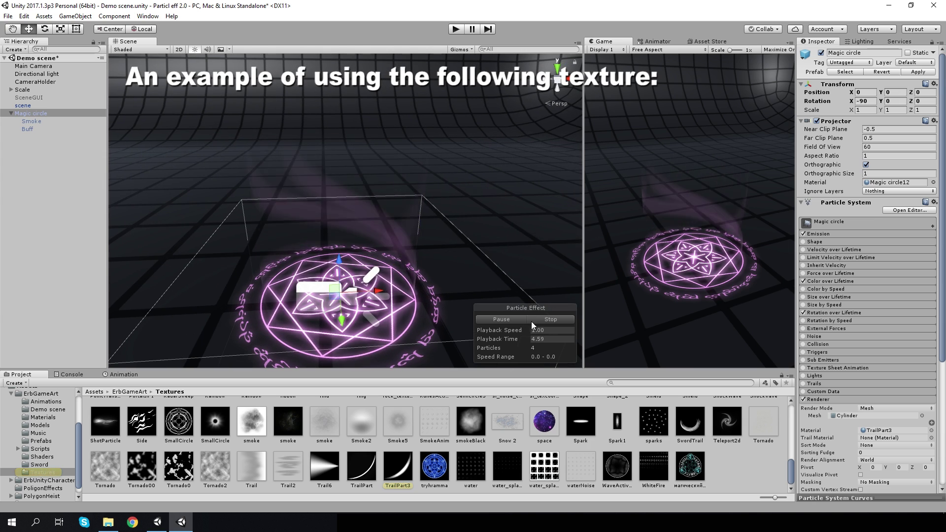
{"action": "left_click", "coordinate": [551, 320]}
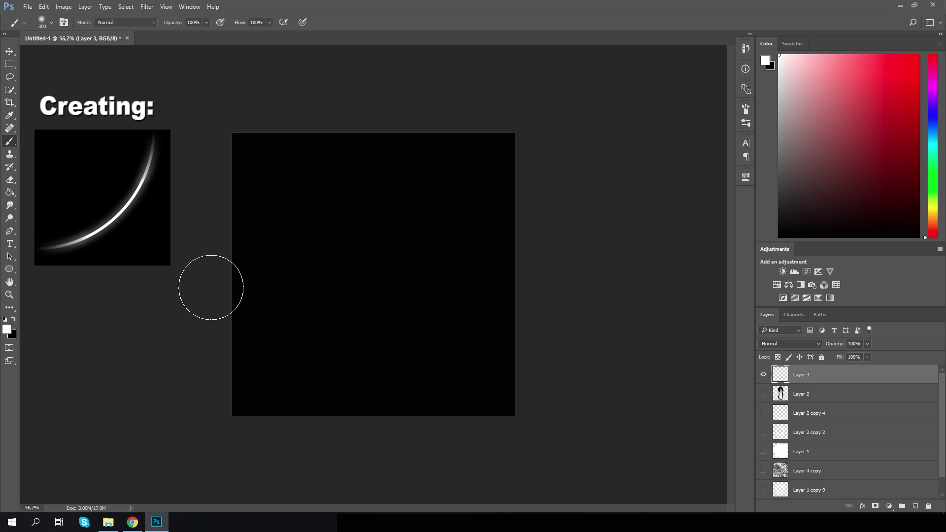
In Photoshop, draw an unfilled white circle about 863 px across, and set its stroke width to 10 px
{"action": "left_click", "coordinate": [9, 269]}
{"action": "scroll", "coordinate": [241, 187], "scroll_direction": "down", "scroll_amount": 2}
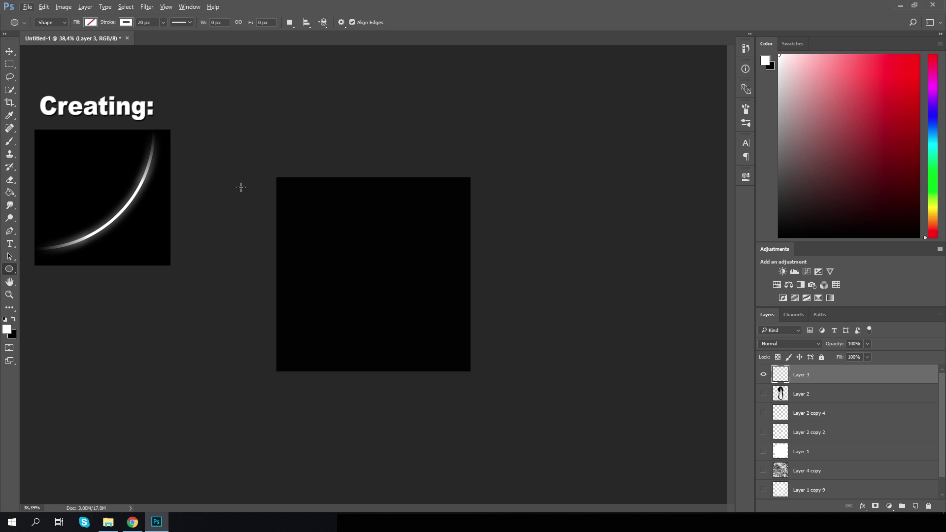
{"action": "left_click_drag", "start_coordinate": [304, 208], "coordinate": [459, 363]}
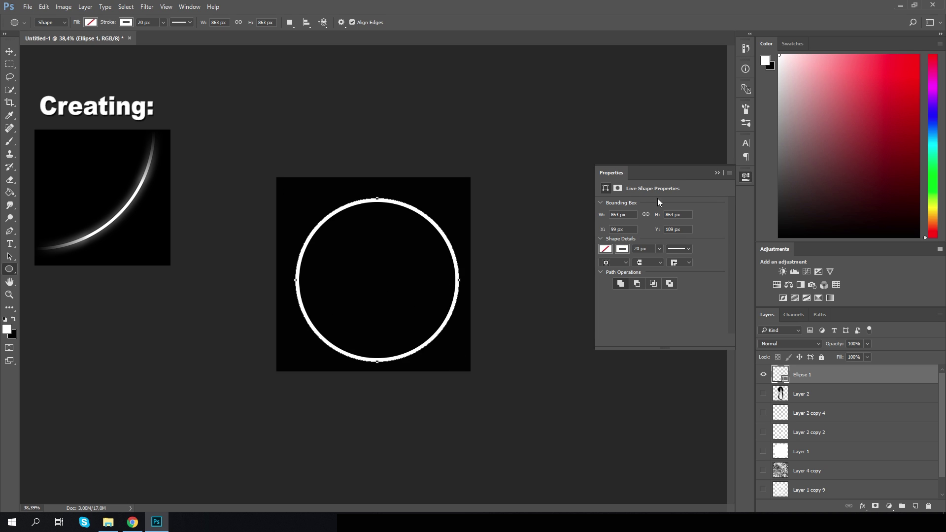
{"action": "left_click", "coordinate": [716, 173]}
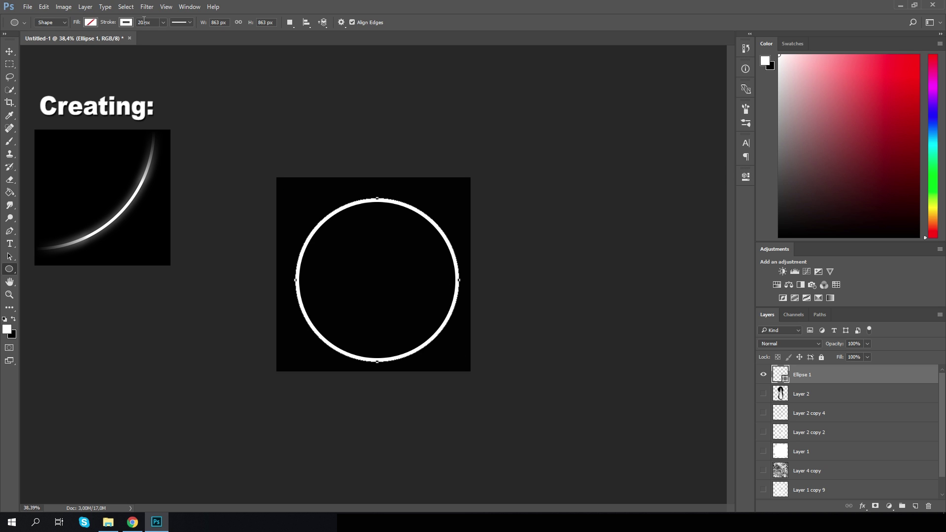
{"action": "key", "text": "Return"}
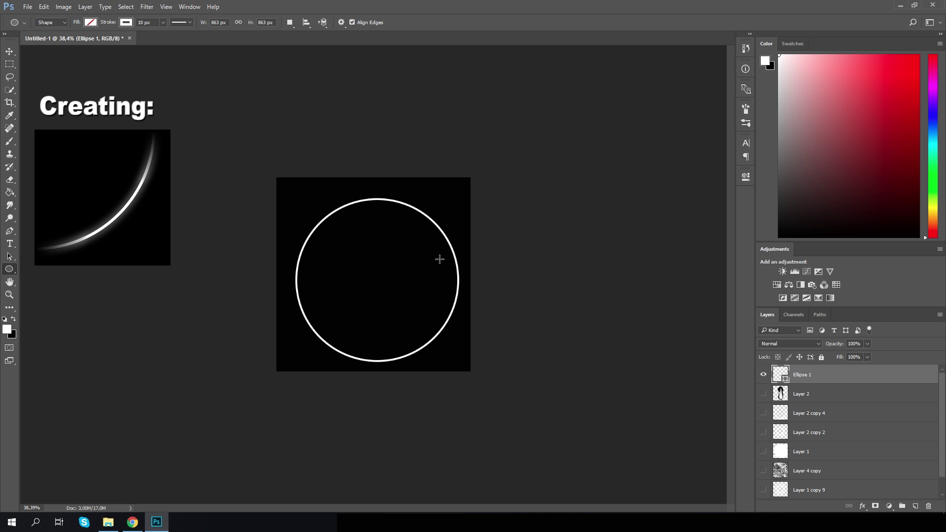
Centre the circle on the canvas and rasterize its layer
{"action": "left_click_drag", "start_coordinate": [394, 291], "coordinate": [391, 286]}
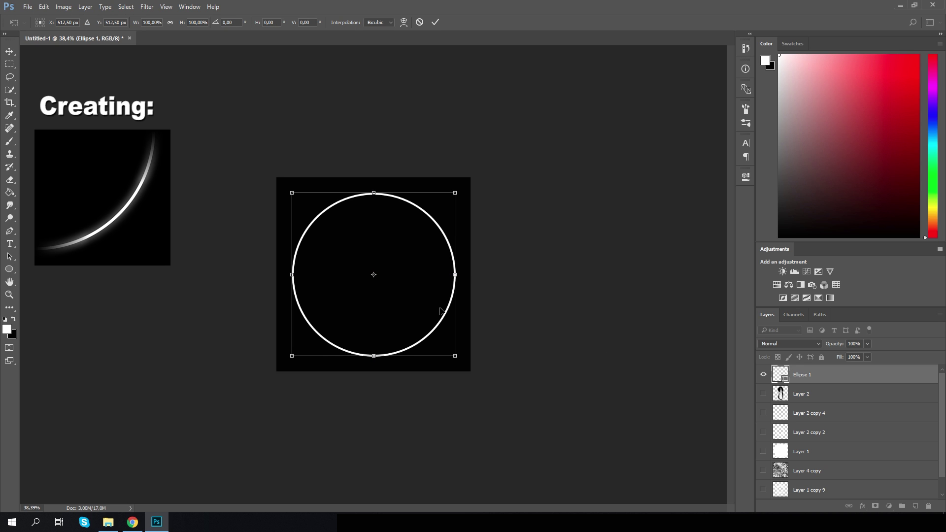
{"action": "double_click", "coordinate": [784, 377]}
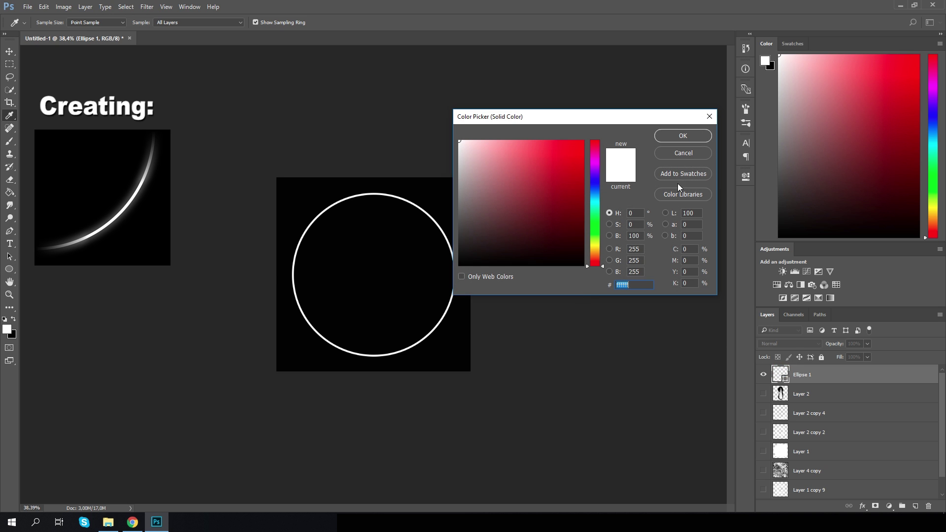
{"action": "left_click", "coordinate": [681, 154]}
{"action": "right_click", "coordinate": [820, 375]}
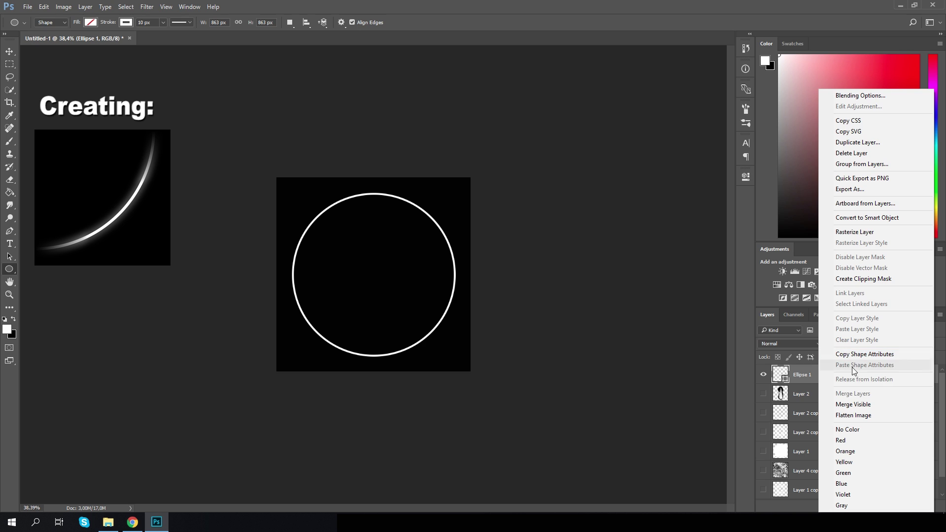
{"action": "left_click", "coordinate": [851, 232]}
Add an Outer Glow to the circle's layer with a stronger spread
{"action": "double_click", "coordinate": [783, 374]}
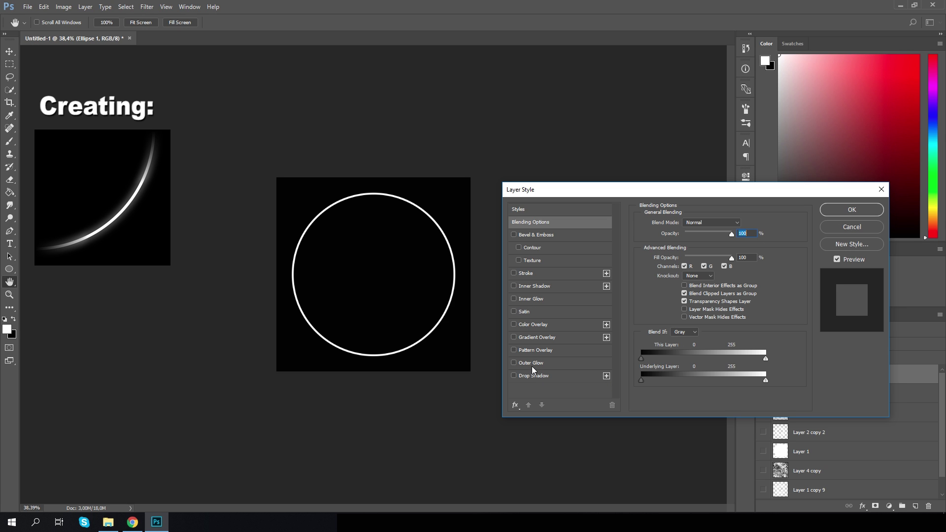
{"action": "left_click", "coordinate": [514, 363]}
{"action": "left_click", "coordinate": [540, 363]}
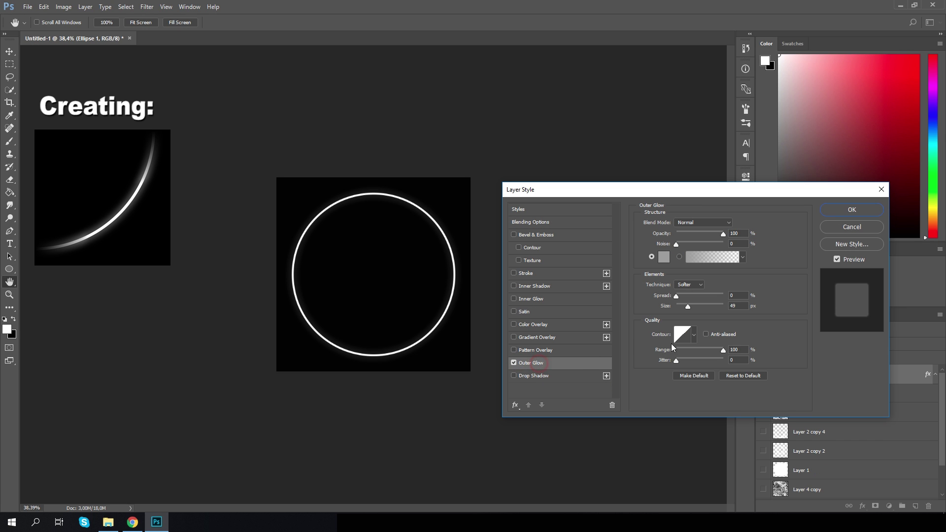
{"action": "left_click_drag", "start_coordinate": [677, 297], "coordinate": [686, 307]}
{"action": "left_click", "coordinate": [831, 211]}
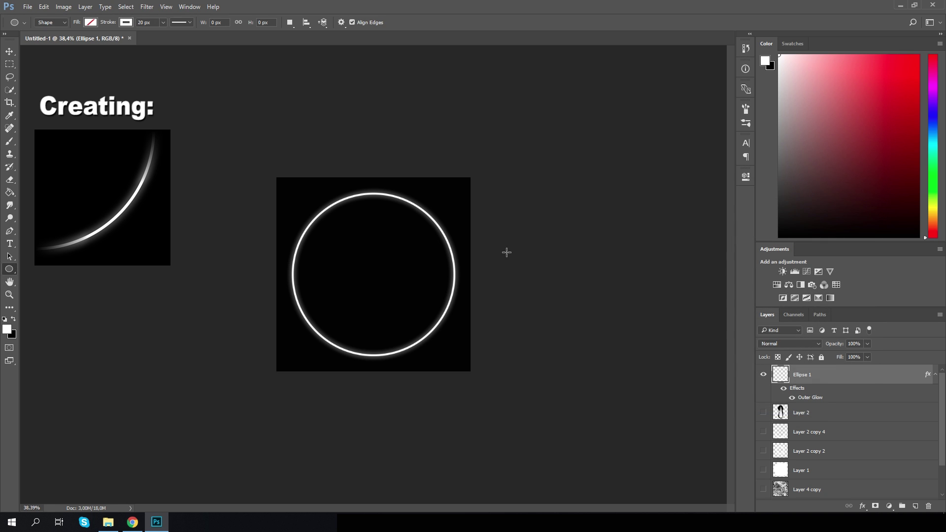
Rasterize the layer style of the glowing circle so the glow merges into its pixels
{"action": "key", "text": "ctrl+t"}
{"action": "mouse_move", "coordinate": [423, 288]}
{"action": "left_mouse_down"}
{"action": "mouse_move", "coordinate": [430, 295]}
{"action": "mouse_move", "coordinate": [421, 290]}
{"action": "left_mouse_up"}
{"action": "key", "text": "Return"}
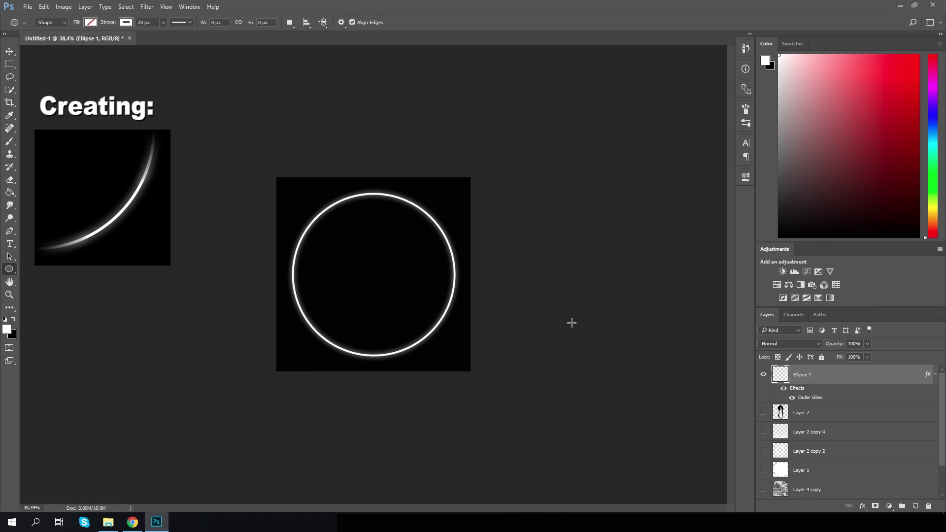
{"action": "right_click", "coordinate": [799, 375]}
{"action": "left_click", "coordinate": [814, 246]}
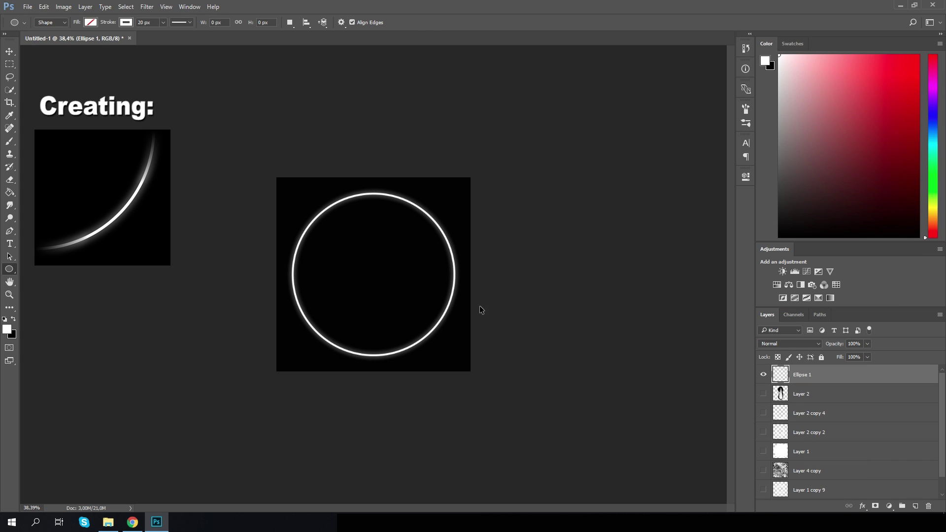
Enlarge the glowing circle toward the upper left until only its lower-right quarter arc lies on the canvas
{"action": "key", "text": "ctrl+t"}
{"action": "scroll", "coordinate": [395, 309], "scroll_direction": "down", "scroll_amount": 3}
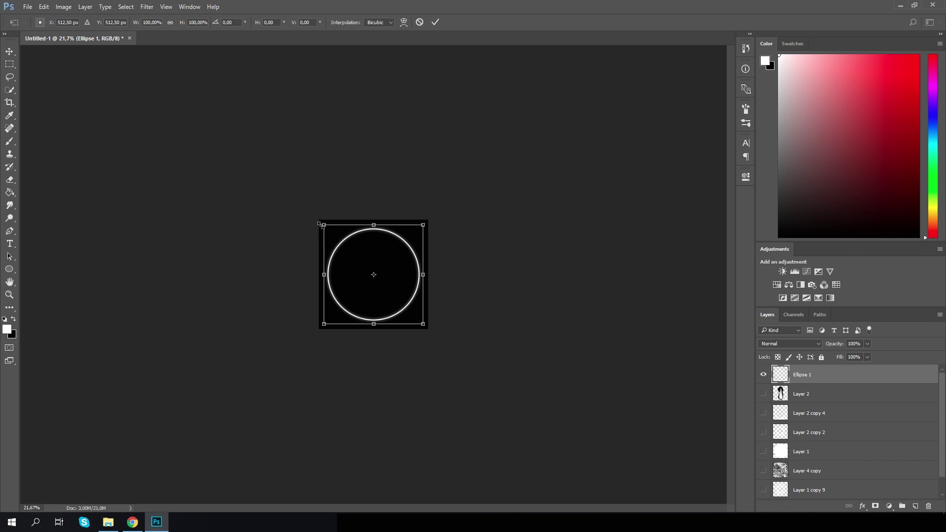
{"action": "left_click_drag", "start_coordinate": [326, 226], "coordinate": [206, 130]}
{"action": "key", "text": "Return"}
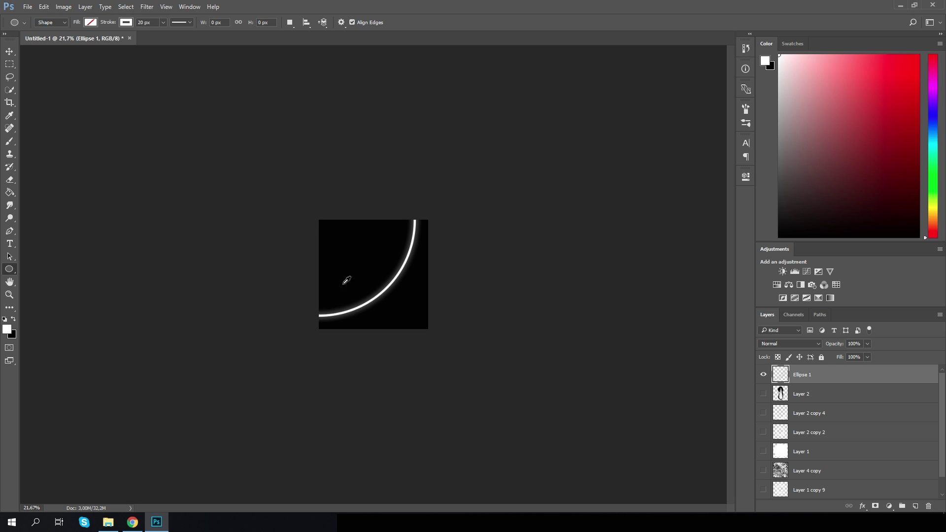
Select the whole canvas area and copy the part of the arc inside it
{"action": "scroll", "coordinate": [346, 280], "scroll_direction": "up", "scroll_amount": 8}
{"action": "right_click", "coordinate": [815, 379]}
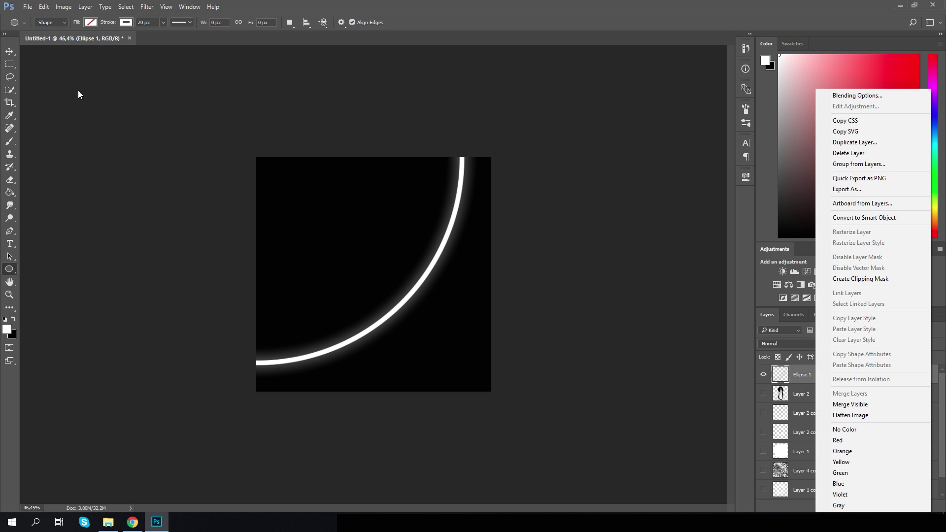
{"action": "left_click", "coordinate": [10, 67]}
{"action": "left_click_drag", "start_coordinate": [194, 112], "coordinate": [596, 423]}
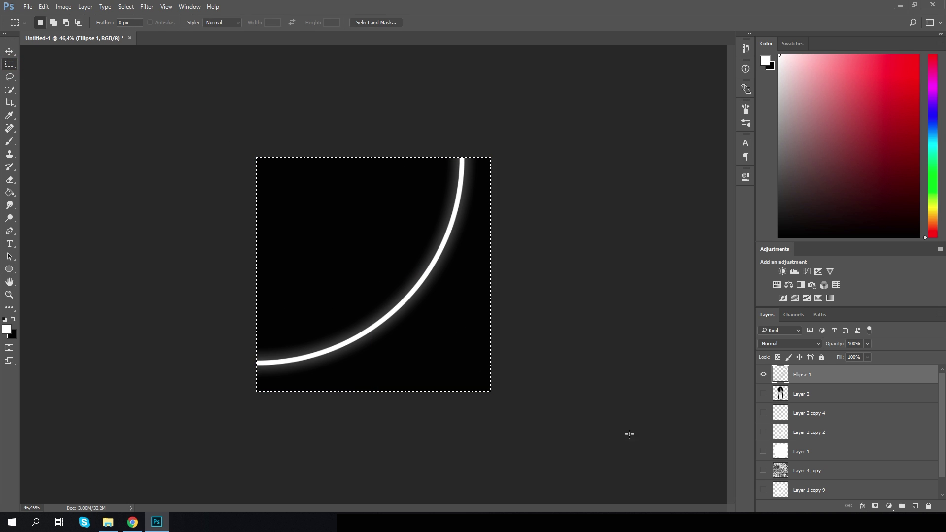
{"action": "key", "text": "ctrl+c"}
{"action": "key", "text": "ctrl+v"}
{"action": "left_click", "coordinate": [764, 393]}
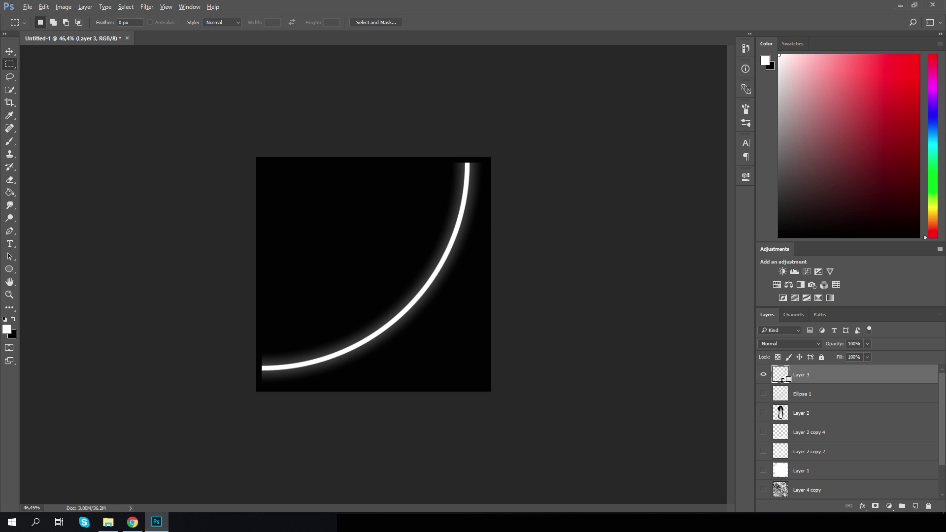
{"action": "key", "text": "ctrl+z"}
{"action": "left_click", "coordinate": [764, 375]}
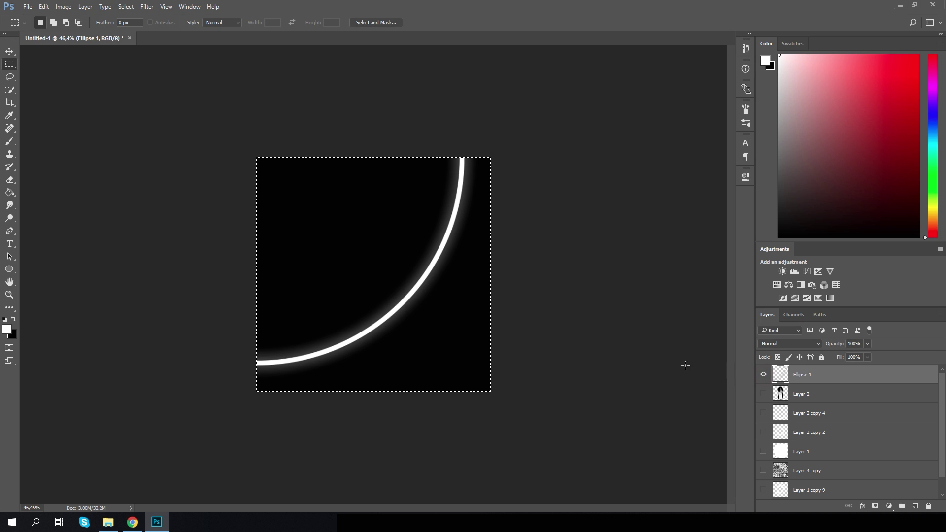
Paste the copied arc as a new layer, and delete the original Ellipse 1 layer
{"action": "key", "text": "ctrl+v"}
{"action": "left_click", "coordinate": [764, 393]}
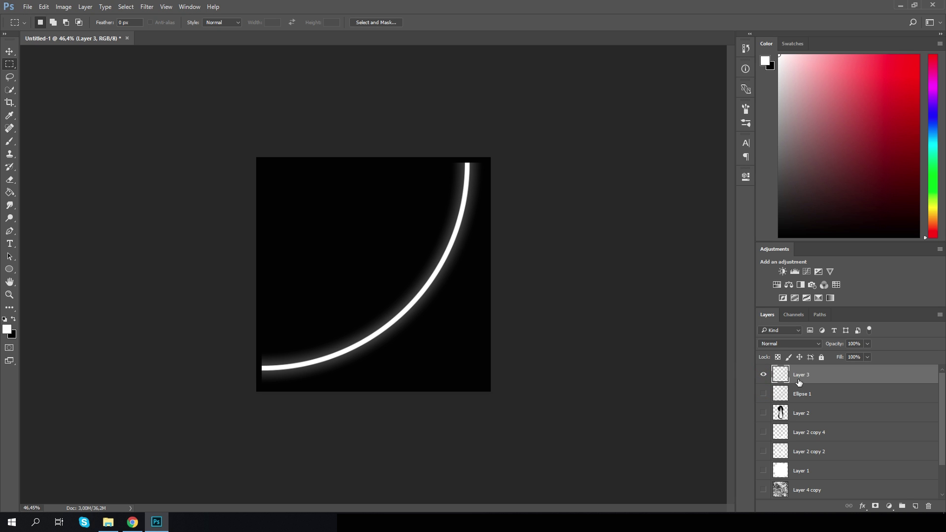
{"action": "left_click", "coordinate": [798, 393]}
{"action": "key", "text": "Delete"}
Move the pasted arc slightly up and left so its cut ends meet the canvas's top and left edges
{"action": "left_click", "coordinate": [809, 375]}
{"action": "key", "text": "ctrl+t"}
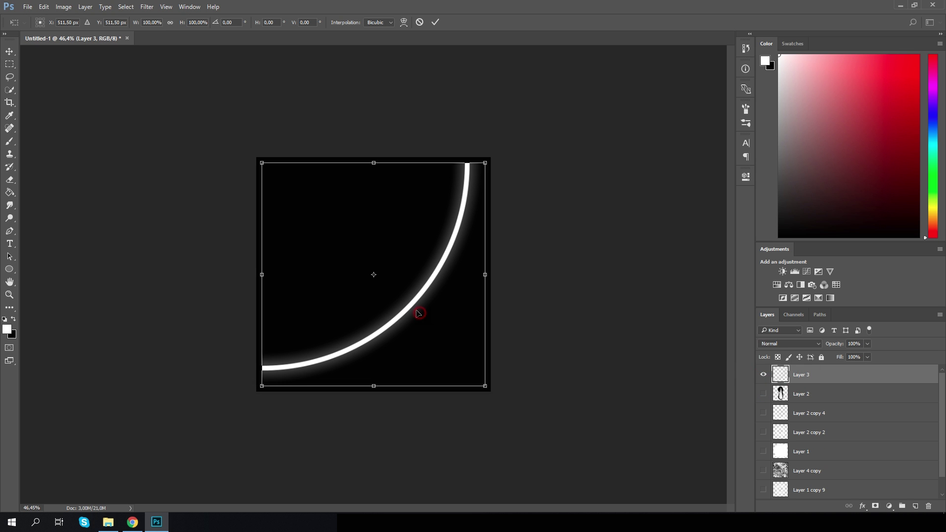
{"action": "left_click_drag", "start_coordinate": [416, 310], "coordinate": [411, 305]}
{"action": "key", "text": "Return"}
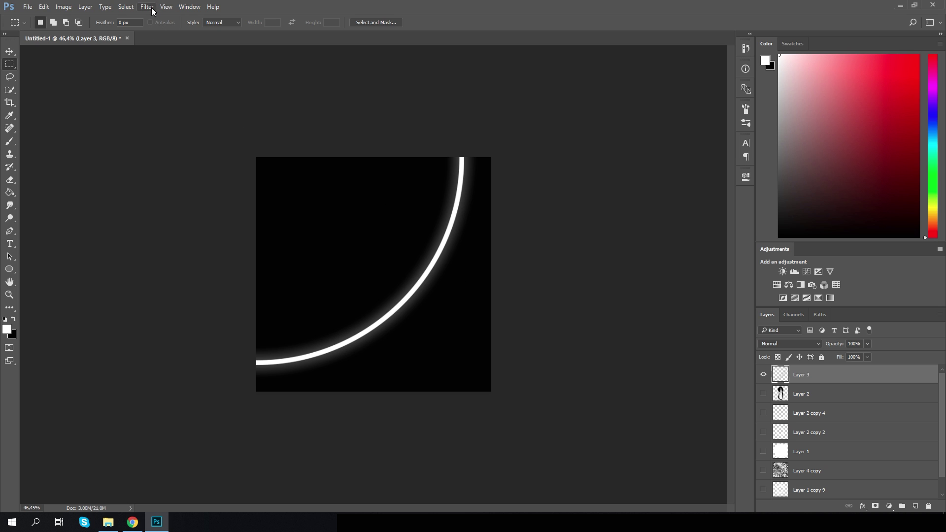
Add a linear transparent-to-black Gradient Overlay at 180° to fade the arc's lower-left end, and rasterize the layer style
{"action": "double_click", "coordinate": [784, 377]}
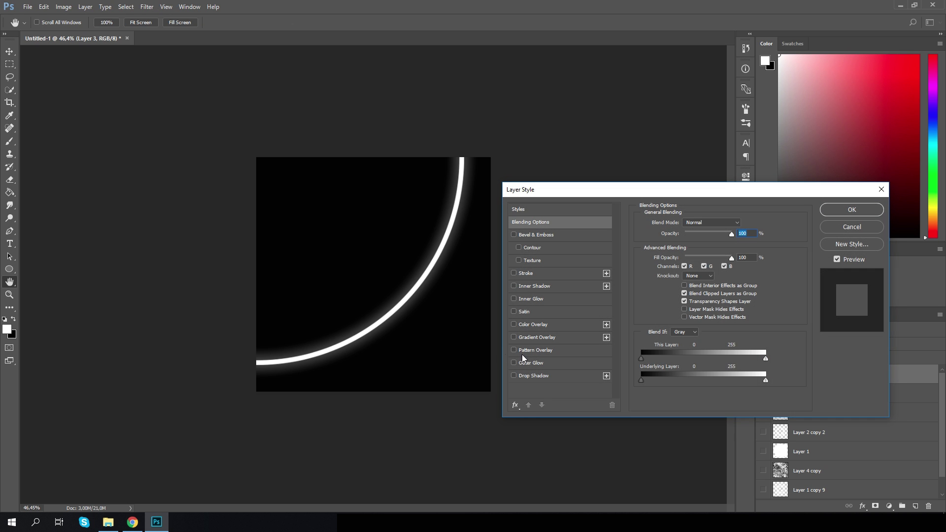
{"action": "left_click", "coordinate": [514, 337]}
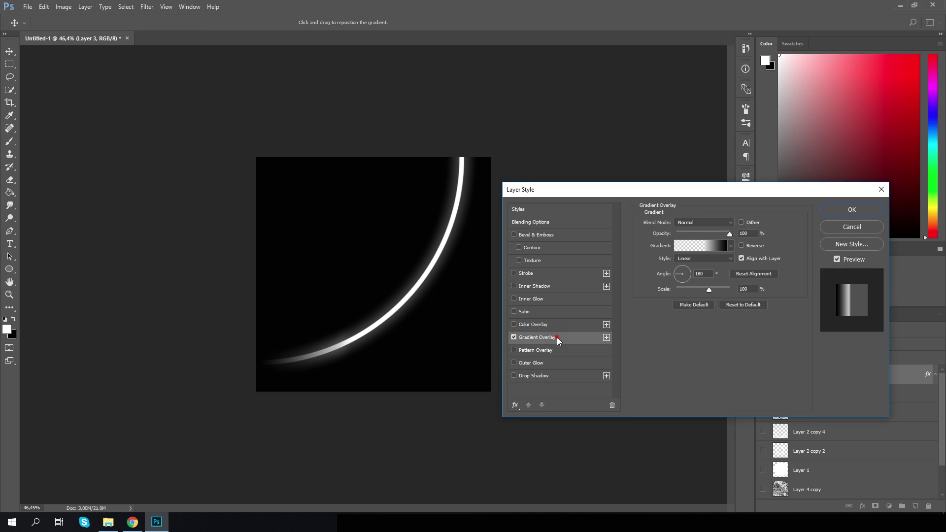
{"action": "left_click", "coordinate": [703, 246]}
{"action": "left_click", "coordinate": [720, 155]}
{"action": "left_click", "coordinate": [843, 209]}
{"action": "right_click", "coordinate": [806, 389]}
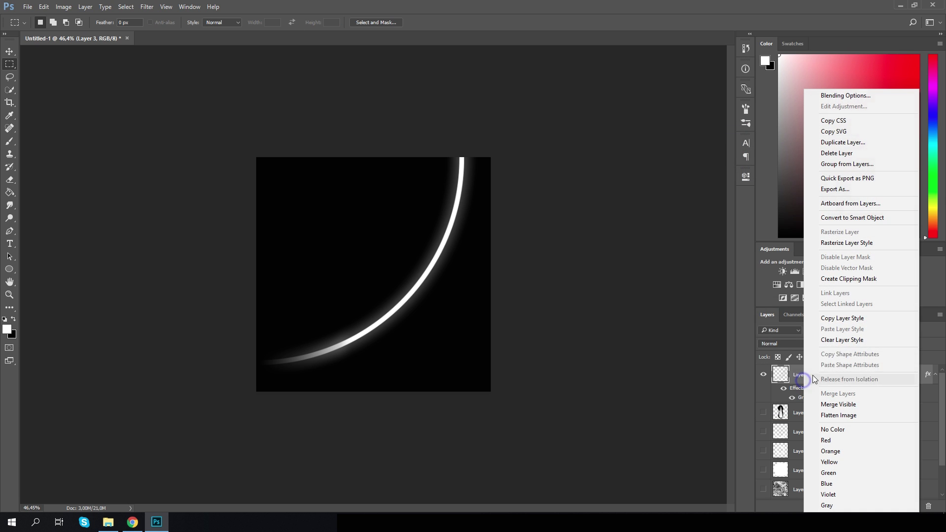
{"action": "left_click", "coordinate": [844, 245]}
Add another Gradient Overlay at 90° to fade the arc's upper end, and rasterize the layer style
{"action": "double_click", "coordinate": [780, 380]}
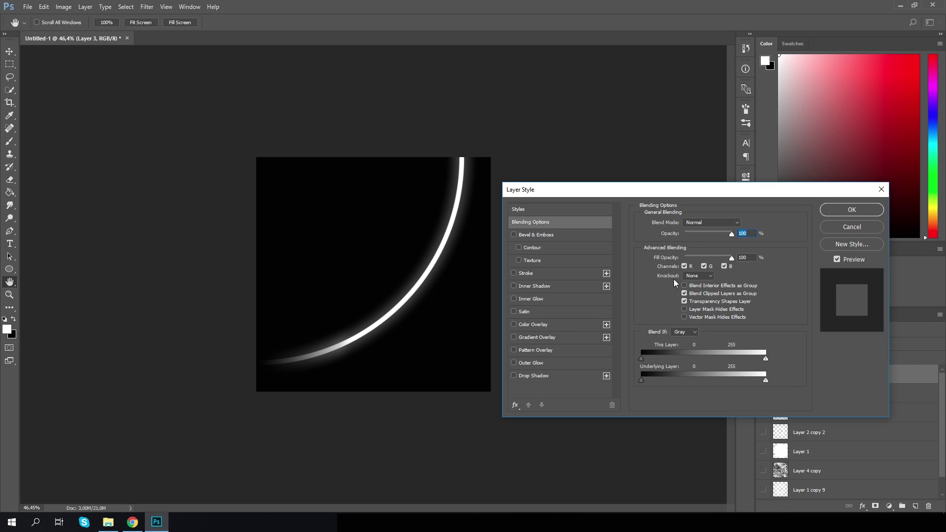
{"action": "left_click", "coordinate": [513, 337]}
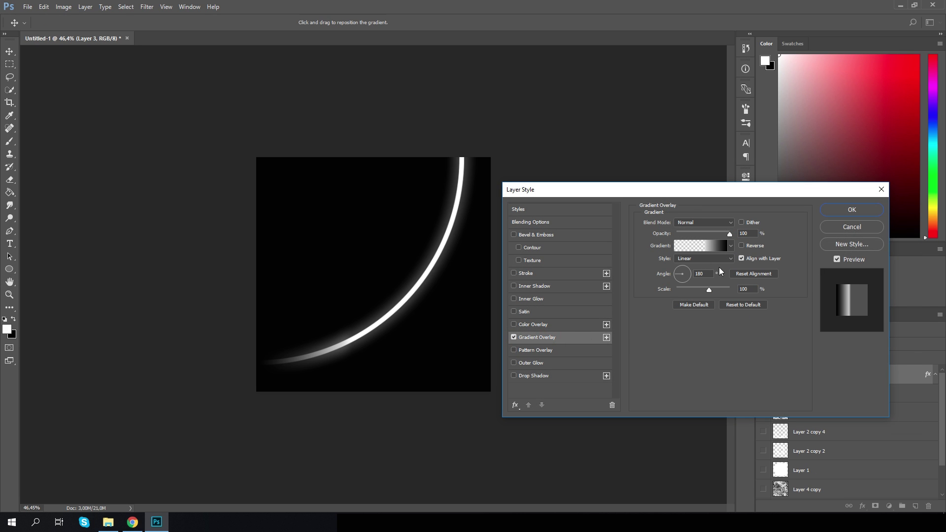
{"action": "type", "text": "90"}
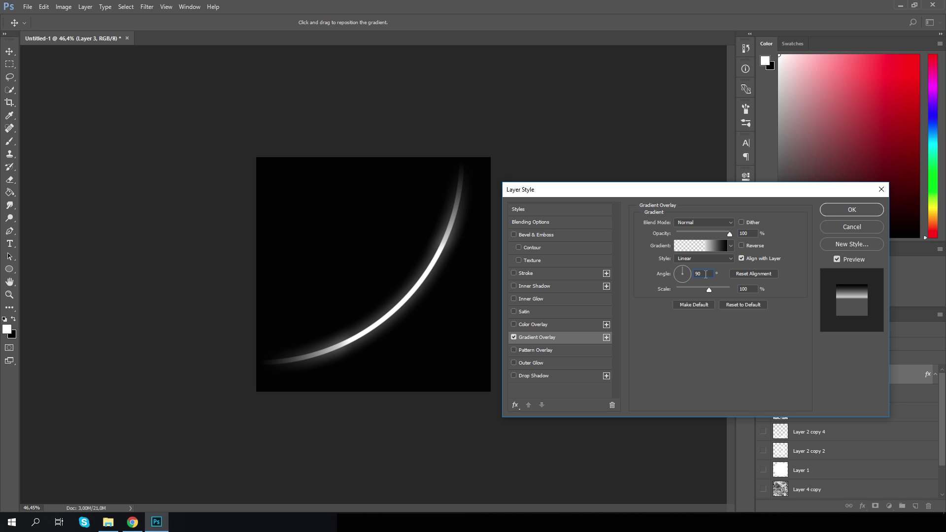
{"action": "left_click", "coordinate": [852, 209]}
{"action": "right_click", "coordinate": [818, 375]}
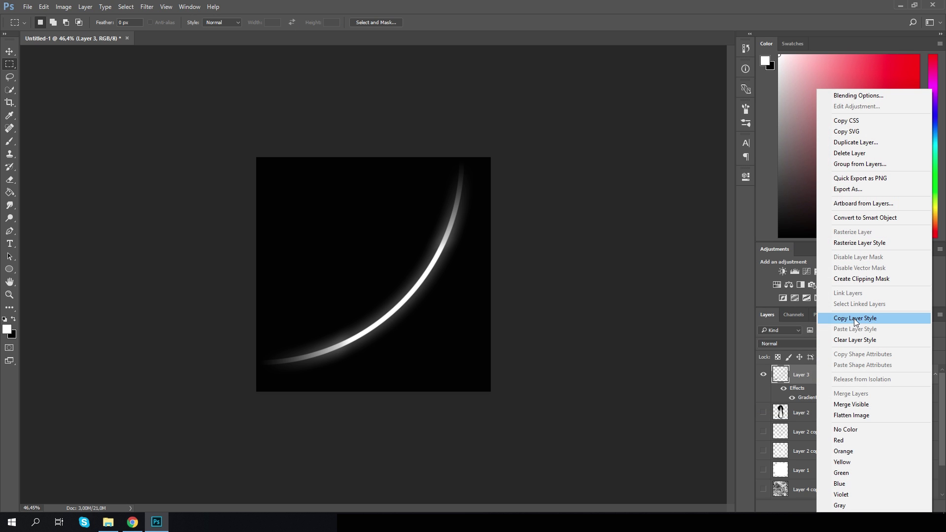
{"action": "left_click", "coordinate": [859, 243]}
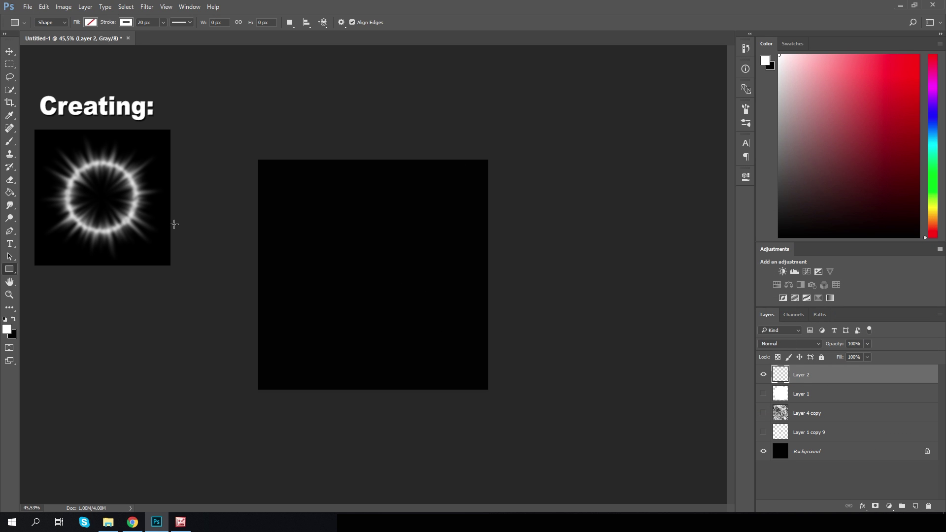
Draw a rectangle about 179 by 1163 px over the canvas's left edge, fill it white and rasterize its layer
{"action": "left_click_drag", "start_coordinate": [279, 162], "coordinate": [246, 403]}
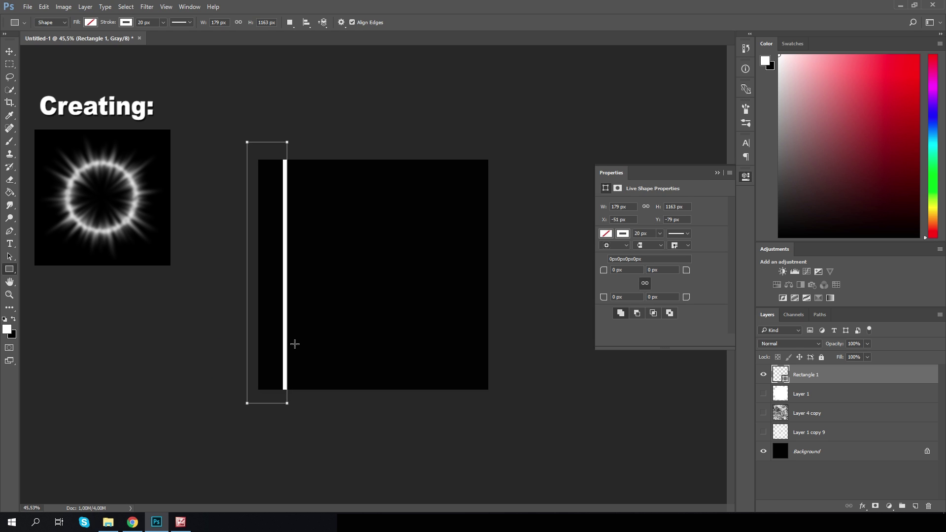
{"action": "left_click", "coordinate": [716, 173]}
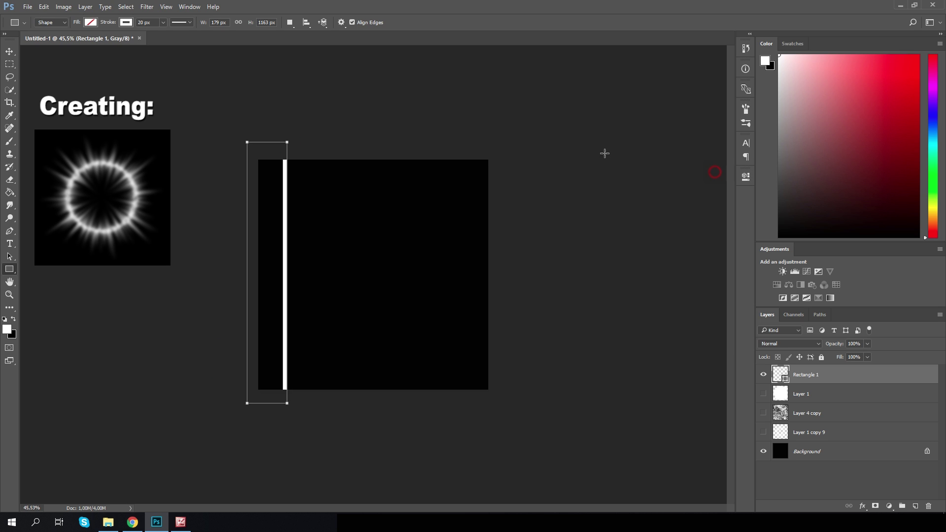
{"action": "left_click", "coordinate": [90, 22]}
{"action": "left_click", "coordinate": [42, 74]}
{"action": "right_click", "coordinate": [809, 377]}
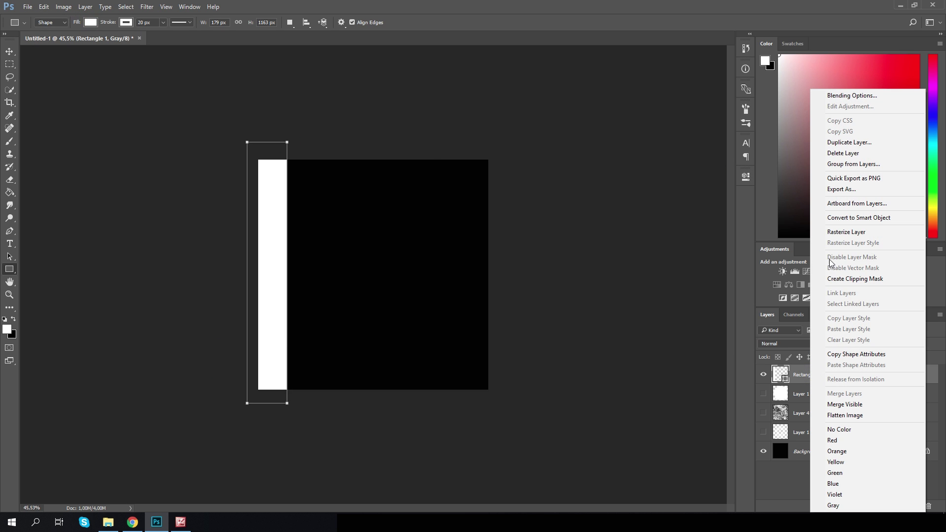
{"action": "left_click", "coordinate": [844, 237]}
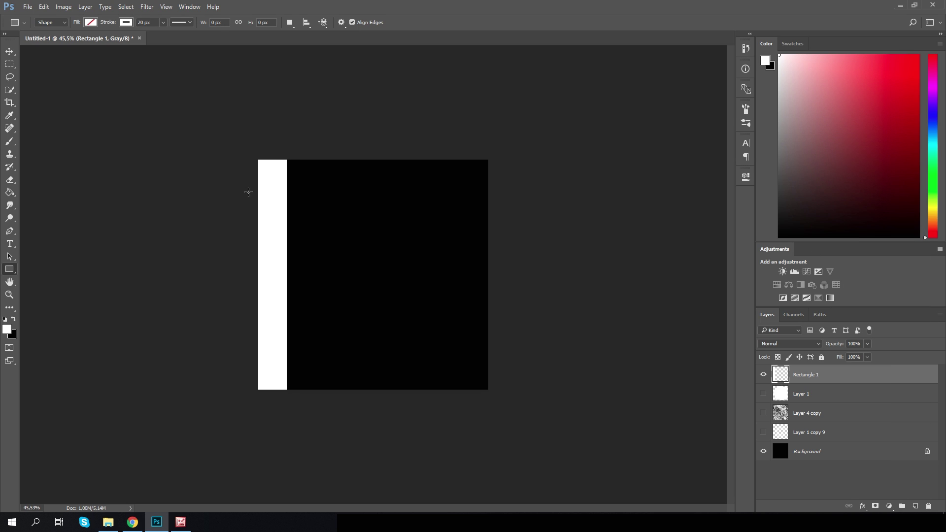
Apply the Wind filter twice to the white strip to roughen its right edge into streaks
{"action": "left_click", "coordinate": [148, 10]}
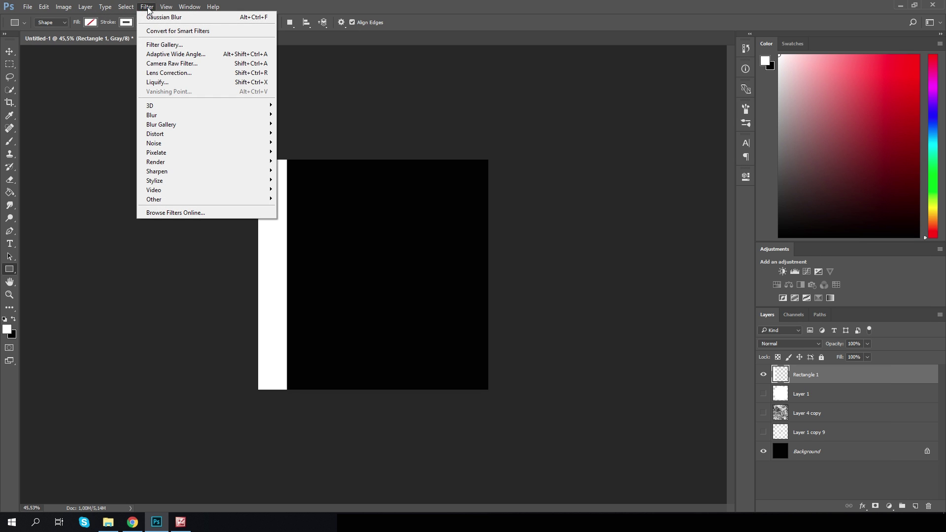
{"action": "mouse_move", "coordinate": [163, 183]}
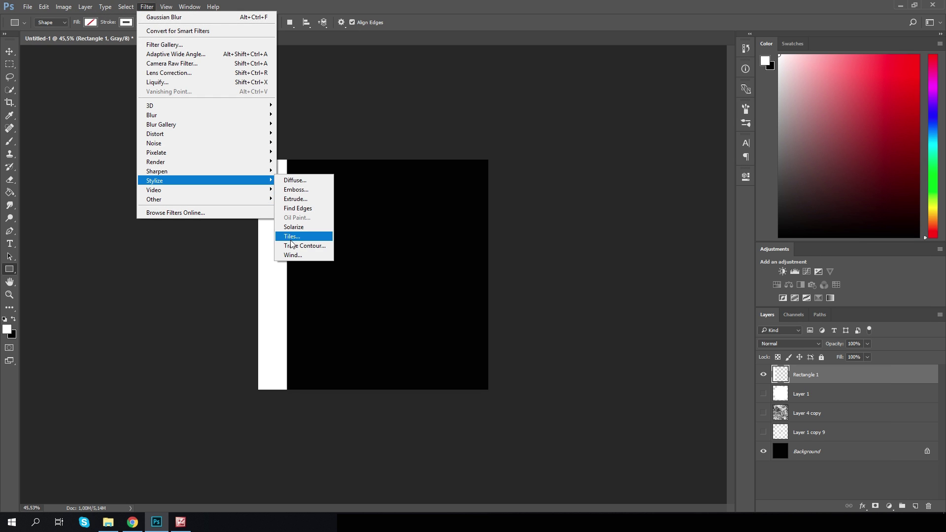
{"action": "left_click", "coordinate": [293, 254]}
{"action": "left_click", "coordinate": [541, 121]}
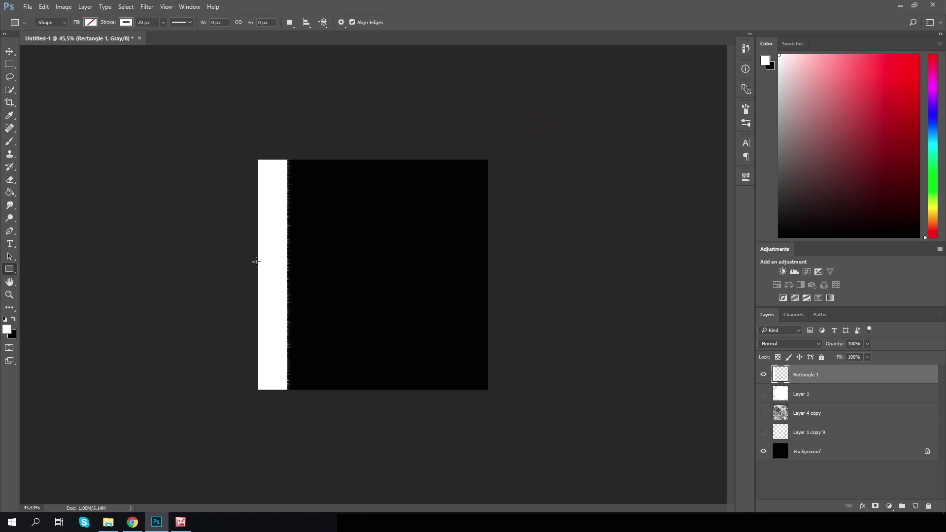
{"action": "scroll", "coordinate": [186, 238], "scroll_direction": "up", "scroll_amount": 5}
{"action": "left_click", "coordinate": [149, 8]}
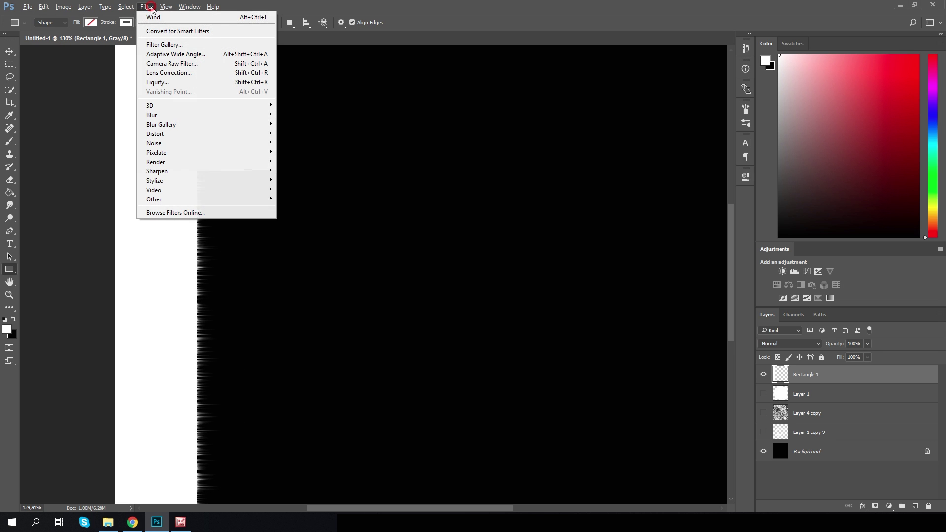
{"action": "left_click", "coordinate": [157, 18]}
{"action": "scroll", "coordinate": [203, 263], "scroll_direction": "down", "scroll_amount": 8}
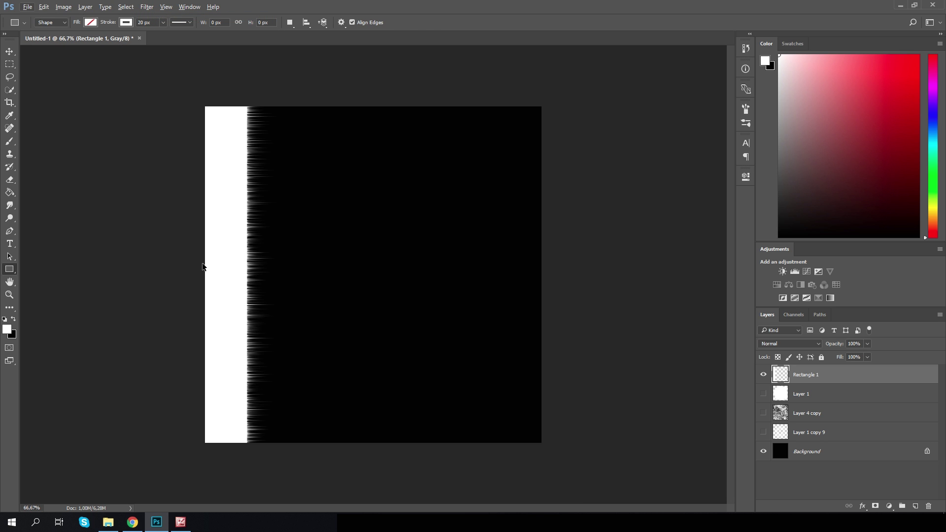
Rotate the streaked strip 90° and move it to the canvas's top edge with the streaks pointing down
{"action": "key", "text": "ctrl+t"}
{"action": "left_click_drag", "start_coordinate": [235, 276], "coordinate": [233, 272]}
{"action": "left_click_drag", "start_coordinate": [323, 89], "coordinate": [350, 333]}
{"action": "left_click_drag", "start_coordinate": [319, 276], "coordinate": [411, 87]}
Stretch the rotated strip to about 686% of its length and about 760% of its thickness
{"action": "scroll", "coordinate": [389, 142], "scroll_direction": "down", "scroll_amount": 18}
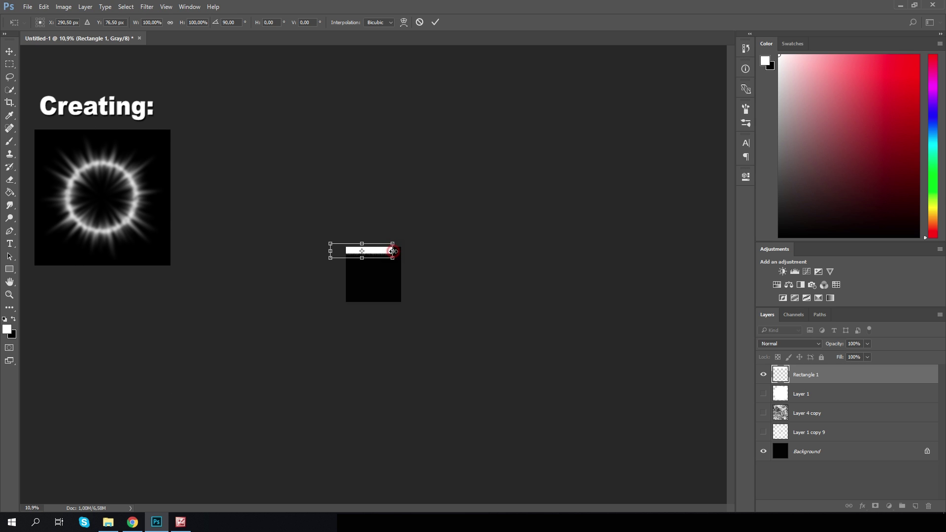
{"action": "left_click_drag", "start_coordinate": [393, 252], "coordinate": [761, 244]}
{"action": "left_click_drag", "start_coordinate": [573, 261], "coordinate": [429, 258]}
{"action": "scroll", "coordinate": [355, 248], "scroll_direction": "up", "scroll_amount": 12}
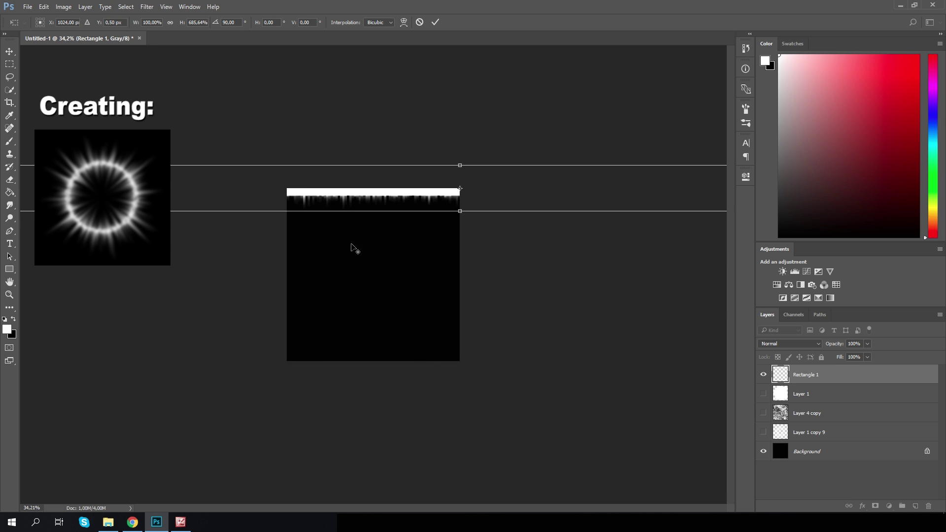
{"action": "scroll", "coordinate": [354, 249], "scroll_direction": "up", "scroll_amount": 5}
{"action": "left_click_drag", "start_coordinate": [510, 172], "coordinate": [482, 440]}
{"action": "scroll", "coordinate": [461, 312], "scroll_direction": "down", "scroll_amount": 5}
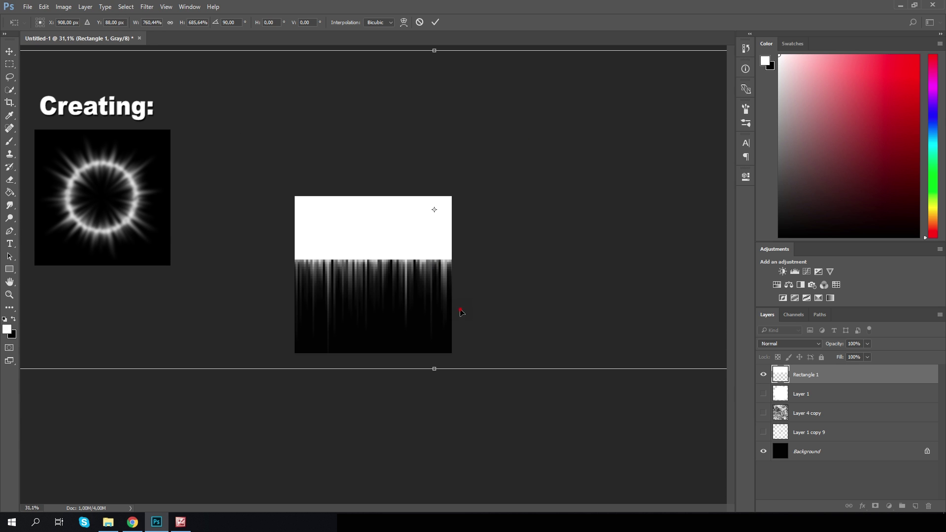
Shift the stretched strip up until only a thin white line and the hanging streaks remain on the canvas, and apply the transform
{"action": "left_click_drag", "start_coordinate": [423, 295], "coordinate": [553, 231]}
{"action": "key", "text": "Return"}
{"action": "scroll", "coordinate": [389, 232], "scroll_direction": "up", "scroll_amount": 2}
{"action": "scroll", "coordinate": [389, 232], "scroll_direction": "up", "scroll_amount": 1}
{"action": "key", "text": "ctrl+t"}
{"action": "key", "text": "Escape"}
{"action": "key", "text": "u"}
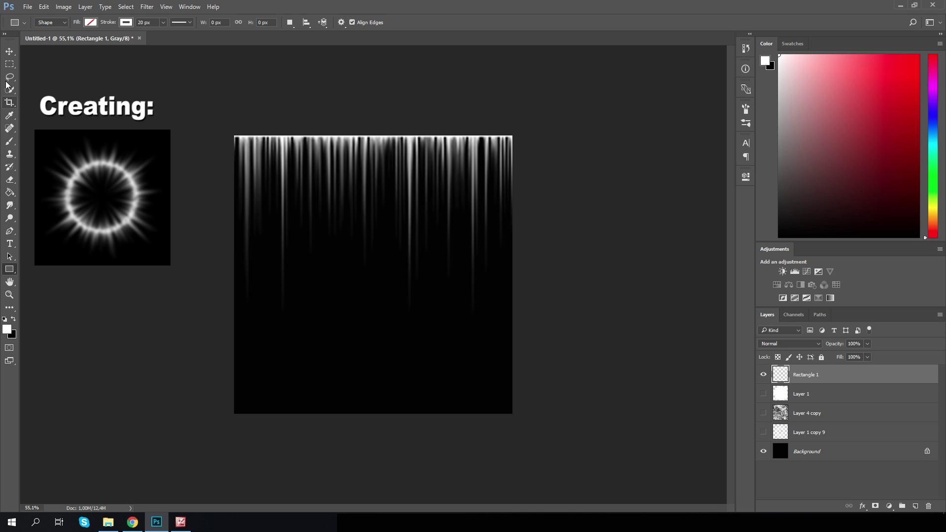
Copy the streaks within the canvas area, paste them as a new layer, and delete the Rectangle 1 layer
{"action": "left_click", "coordinate": [9, 65]}
{"action": "left_click_drag", "start_coordinate": [225, 125], "coordinate": [570, 450]}
{"action": "key", "text": "ctrl+c"}
{"action": "key", "text": "ctrl+v"}
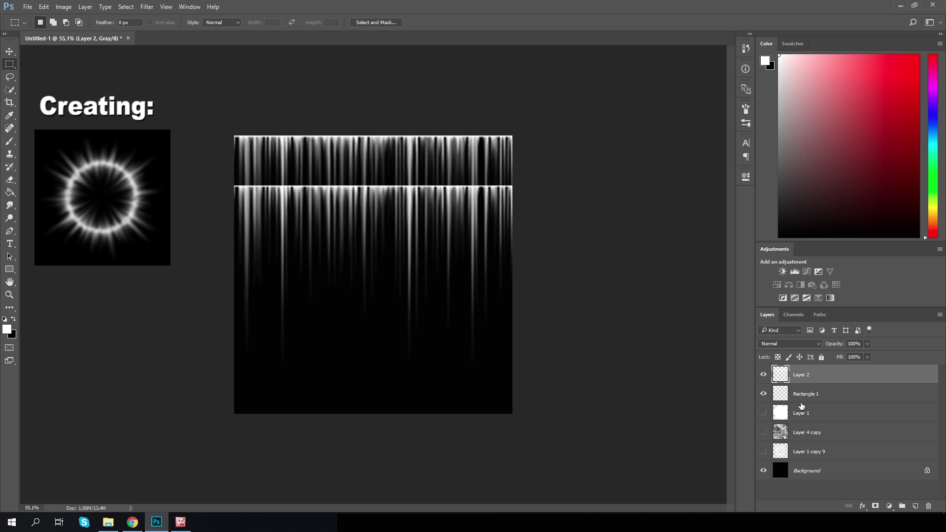
{"action": "left_click", "coordinate": [802, 397]}
{"action": "key", "text": "Delete"}
Move the pasted streaks to the canvas's bottom edge and squash them to about 81% height, filling the lower half
{"action": "left_click", "coordinate": [795, 378]}
{"action": "key", "text": "ctrl+t"}
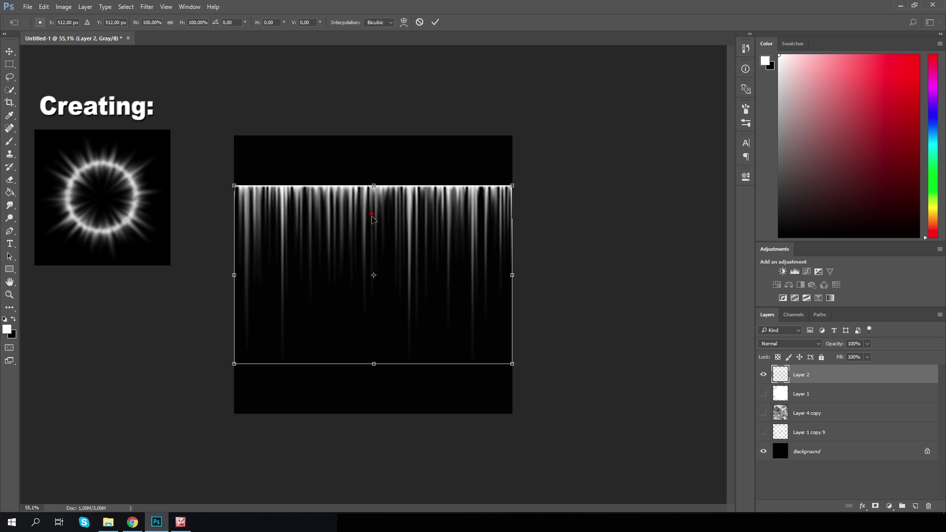
{"action": "left_click_drag", "start_coordinate": [387, 193], "coordinate": [399, 268]}
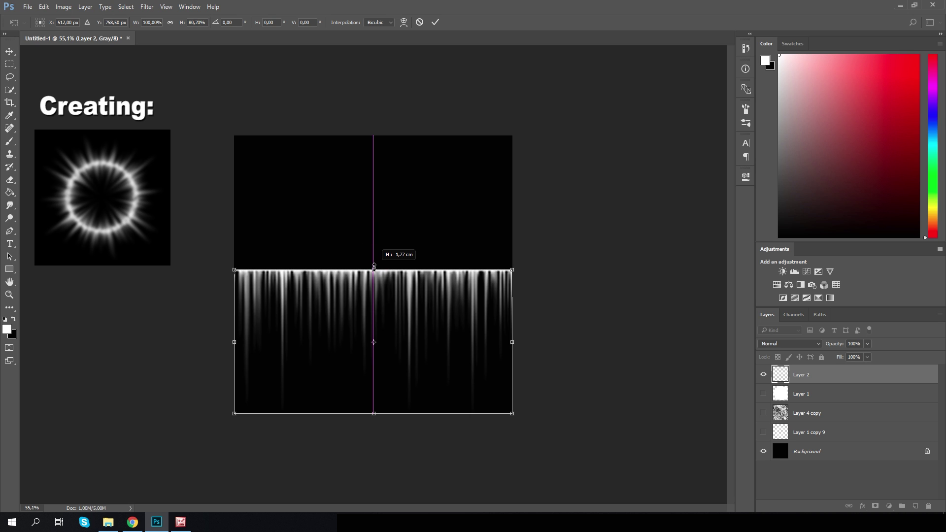
{"action": "key", "text": "Return"}
Duplicate the streaks layer, rotate the copy 180° and place it directly above the original so their white lines meet
{"action": "key", "text": "ctrl+j"}
{"action": "key", "text": "ctrl+t"}
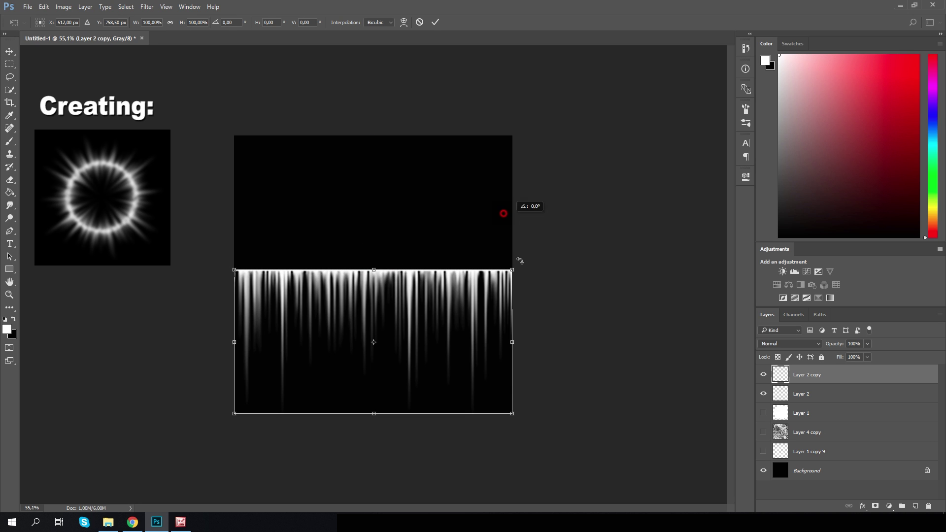
{"action": "mouse_move", "coordinate": [500, 212]}
{"action": "left_mouse_down"}
{"action": "mouse_move", "coordinate": [347, 396]}
{"action": "mouse_move", "coordinate": [324, 395]}
{"action": "left_mouse_up"}
{"action": "left_click_drag", "start_coordinate": [395, 398], "coordinate": [398, 261]}
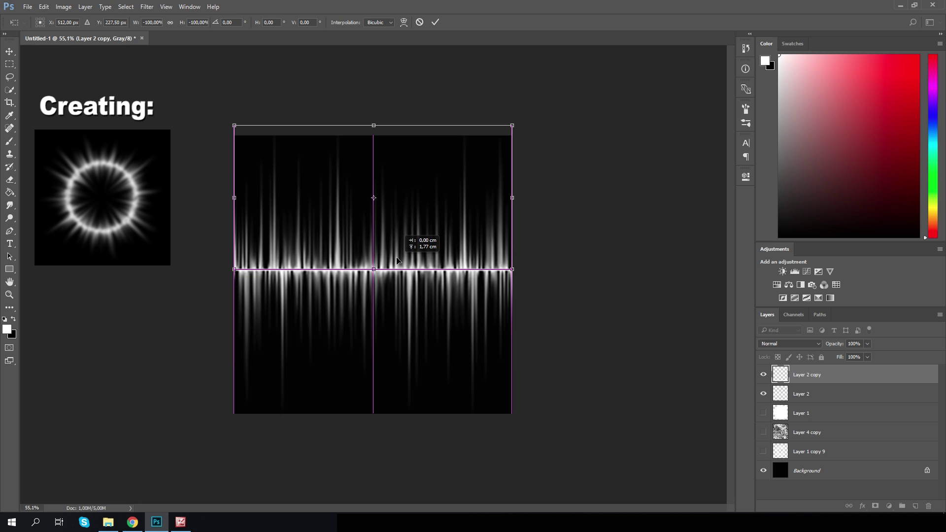
{"action": "key", "text": "Return"}
Shrink both streak layers together so their top meets the canvas's upper edge, and merge them into one layer
{"action": "left_click", "coordinate": [809, 395], "text": "shift"}
{"action": "key", "text": "ctrl+t"}
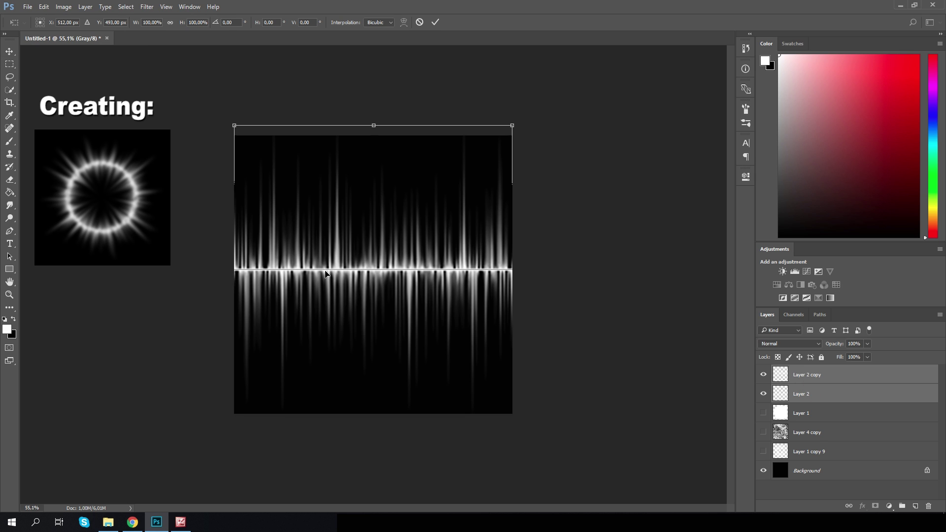
{"action": "left_click_drag", "start_coordinate": [375, 128], "coordinate": [375, 137]}
{"action": "key", "text": "Return"}
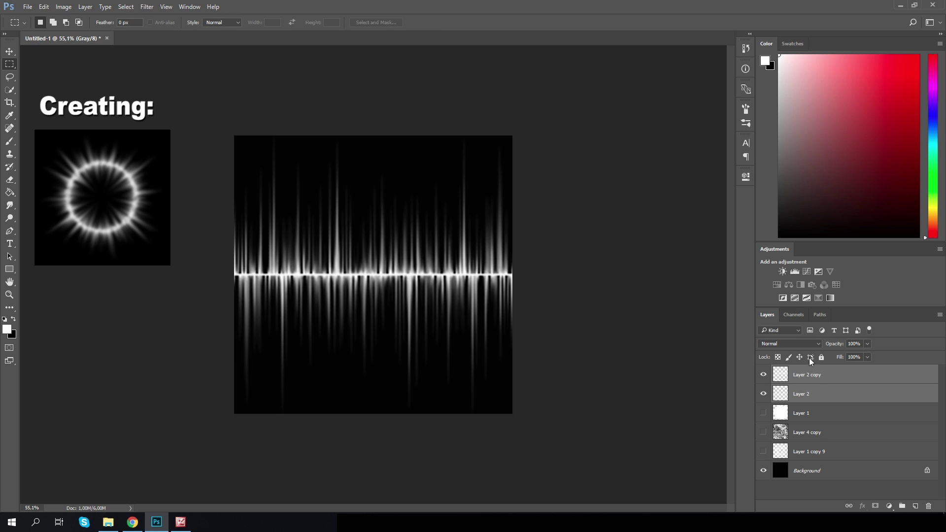
{"action": "right_click", "coordinate": [812, 379]}
{"action": "left_click", "coordinate": [853, 393]}
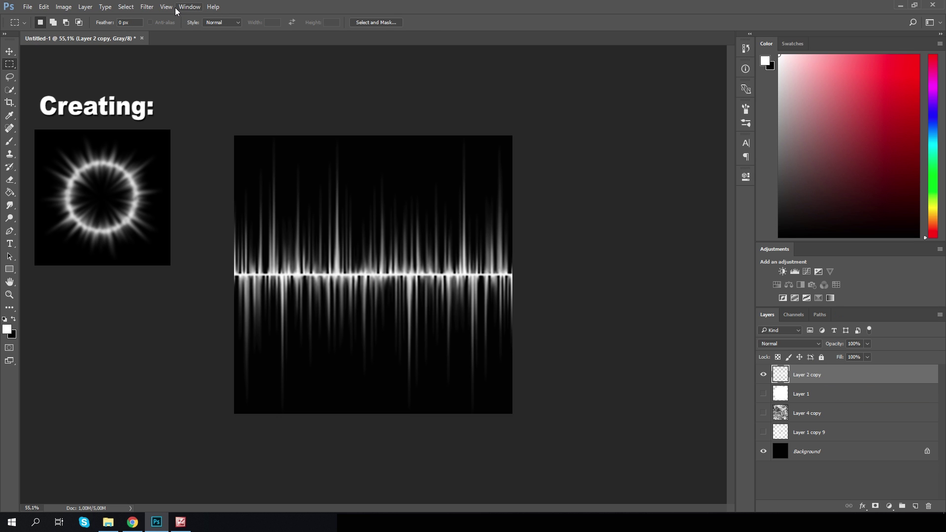
Bend the merged streaks into a radial ring with the Polar Coordinates filter
{"action": "left_click", "coordinate": [147, 7]}
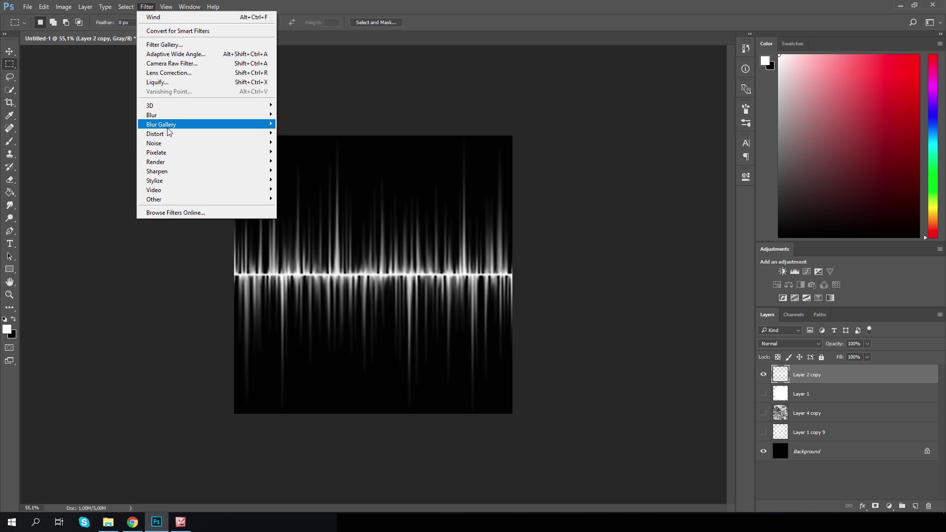
{"action": "mouse_move", "coordinate": [168, 136]}
{"action": "left_click", "coordinate": [303, 152]}
{"action": "left_click", "coordinate": [539, 134]}
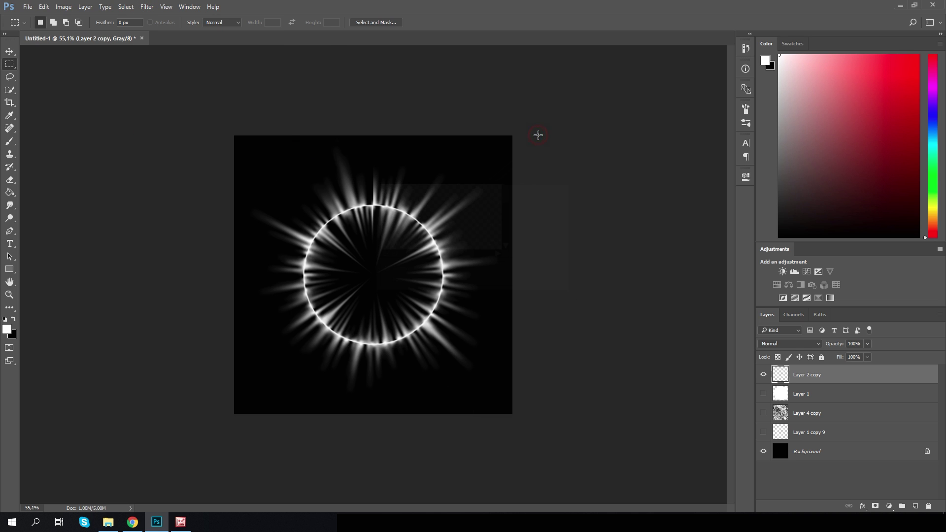
Soften the streaked ring with a Gaussian Blur of 9.8 pixels radius
{"action": "scroll", "coordinate": [390, 209], "scroll_direction": "up", "scroll_amount": 2}
{"action": "left_click", "coordinate": [148, 7]}
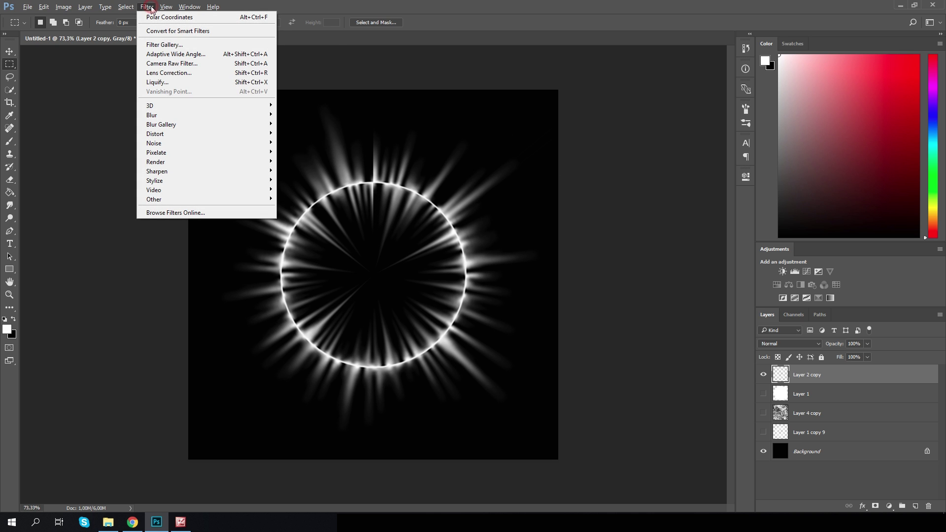
{"action": "mouse_move", "coordinate": [151, 115]}
{"action": "left_click", "coordinate": [298, 152]}
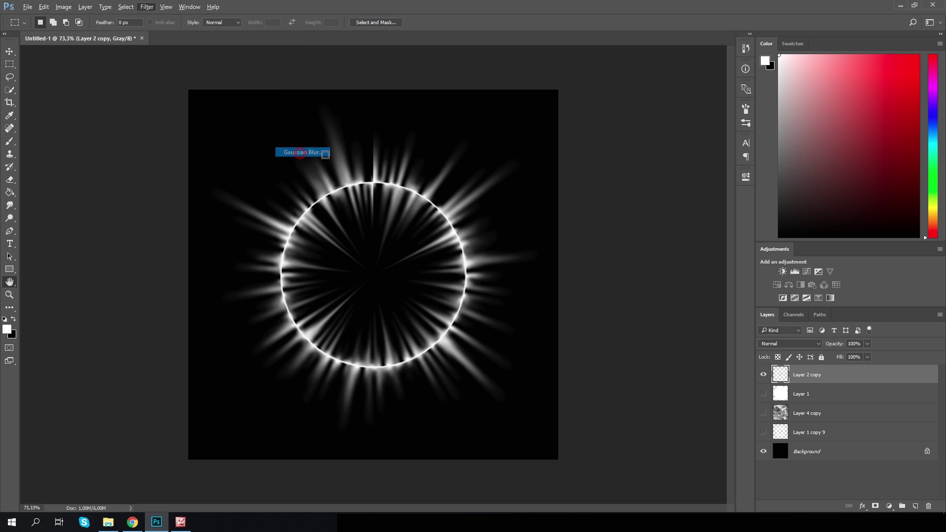
{"action": "left_click_drag", "start_coordinate": [604, 266], "coordinate": [602, 270]}
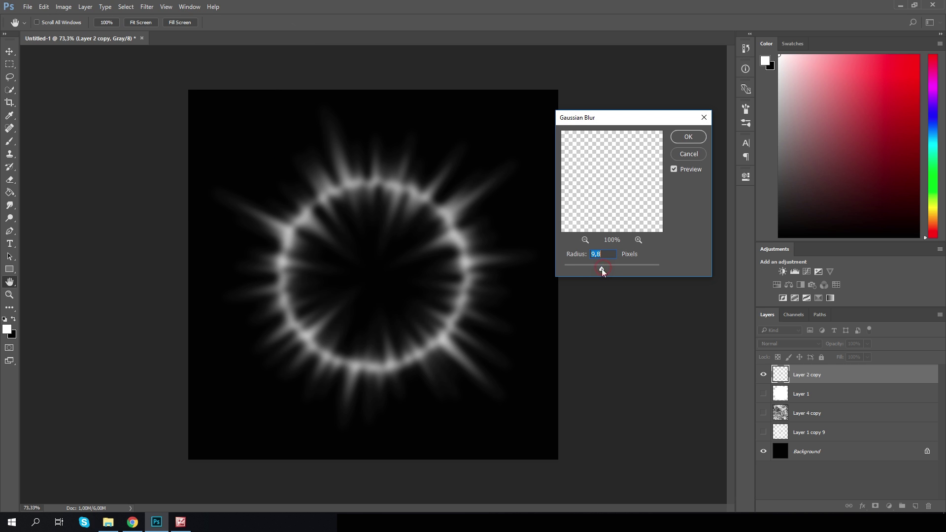
{"action": "left_click", "coordinate": [681, 140]}
{"action": "scroll", "coordinate": [523, 253], "scroll_direction": "down", "scroll_amount": 7}
{"action": "scroll", "coordinate": [444, 293], "scroll_direction": "up", "scroll_amount": 13}
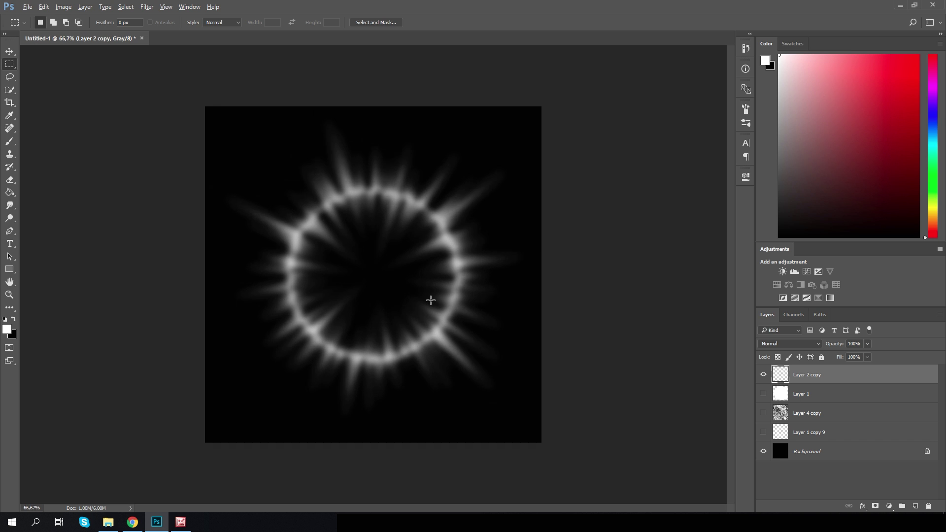
Duplicate the streaked ring layer and set the copy's blend mode to Linear Dodge (Add)
{"action": "scroll", "coordinate": [450, 353], "scroll_direction": "down", "scroll_amount": 12}
{"action": "key", "text": "ctrl+j"}
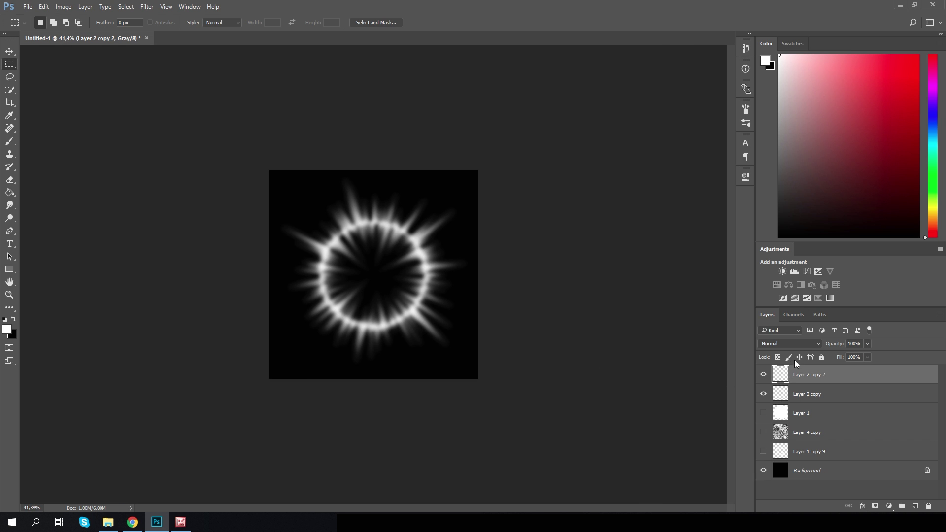
{"action": "left_click", "coordinate": [789, 344]}
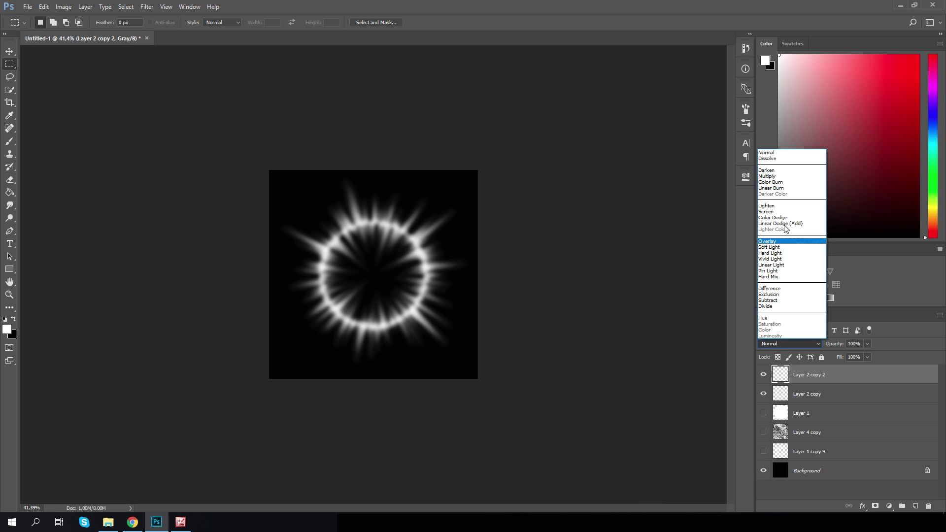
{"action": "left_click", "coordinate": [785, 225]}
{"action": "key", "text": "ctrl+t"}
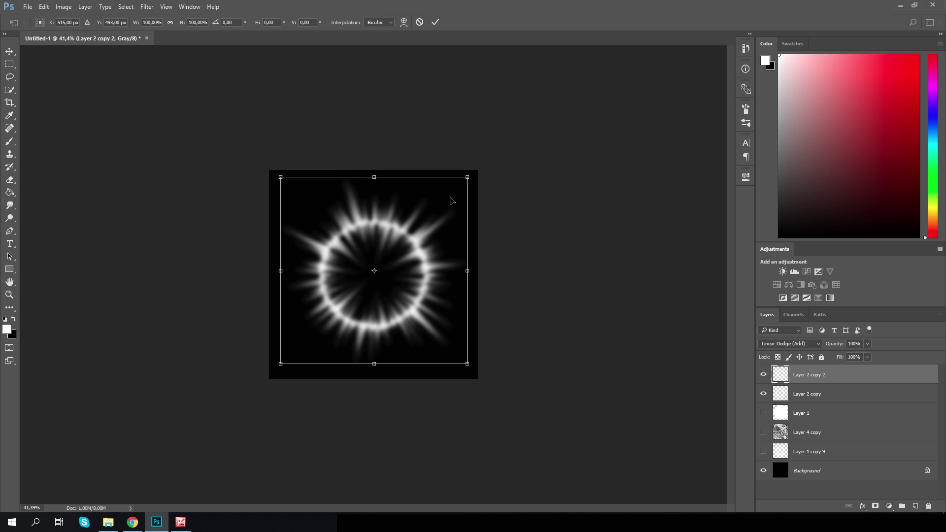
{"action": "left_click_drag", "start_coordinate": [468, 227], "coordinate": [459, 244]}
{"action": "key", "text": "Return"}
{"action": "key", "text": "ctrl+z"}
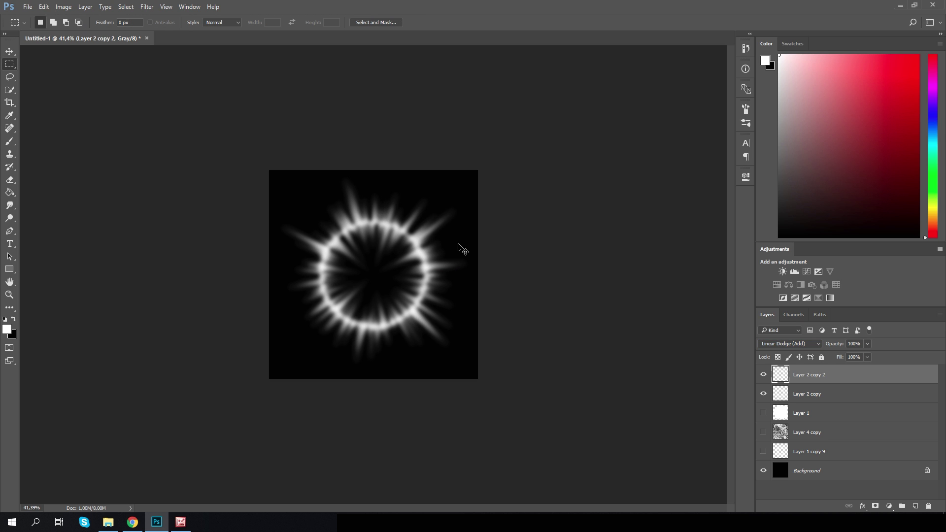
Rotate the duplicated ring to offset its streaks, and shift it until its bright circle lines up with the original ring
{"action": "key", "text": "ctrl+t"}
{"action": "left_click_drag", "start_coordinate": [503, 190], "coordinate": [235, 371]}
{"action": "key", "text": "Return"}
{"action": "key", "text": "m"}
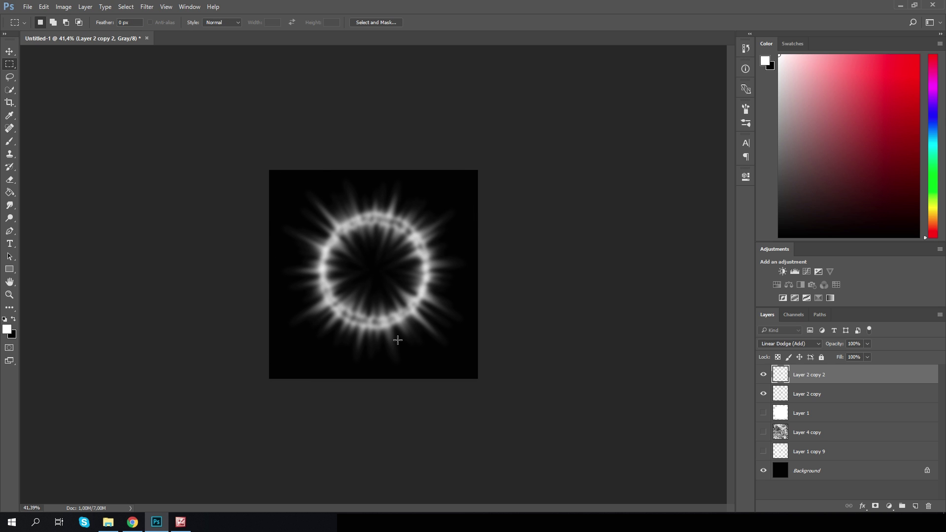
{"action": "key", "text": "ctrl+t"}
{"action": "left_click_drag", "start_coordinate": [411, 314], "coordinate": [407, 321]}
{"action": "key", "text": "Return"}
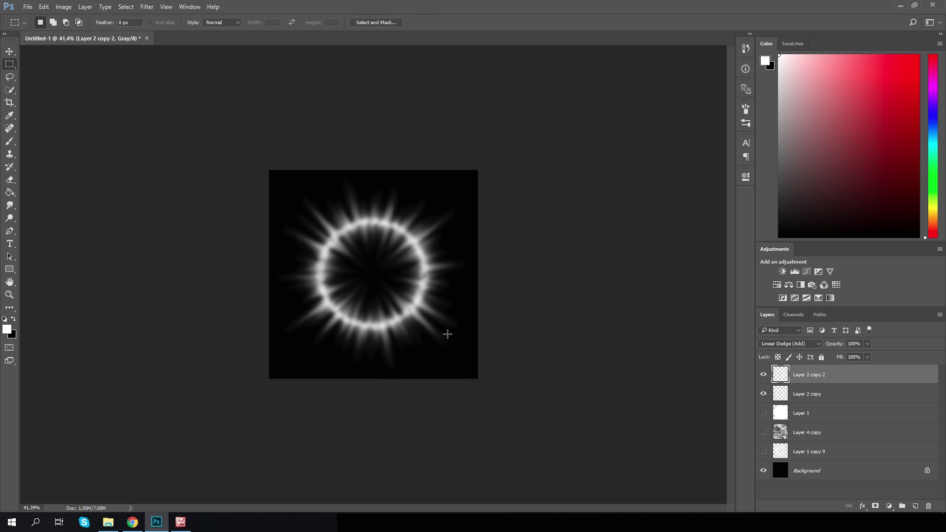
{"action": "scroll", "coordinate": [422, 339], "scroll_direction": "down", "scroll_amount": 2}
{"action": "scroll", "coordinate": [359, 365], "scroll_direction": "up", "scroll_amount": 5}
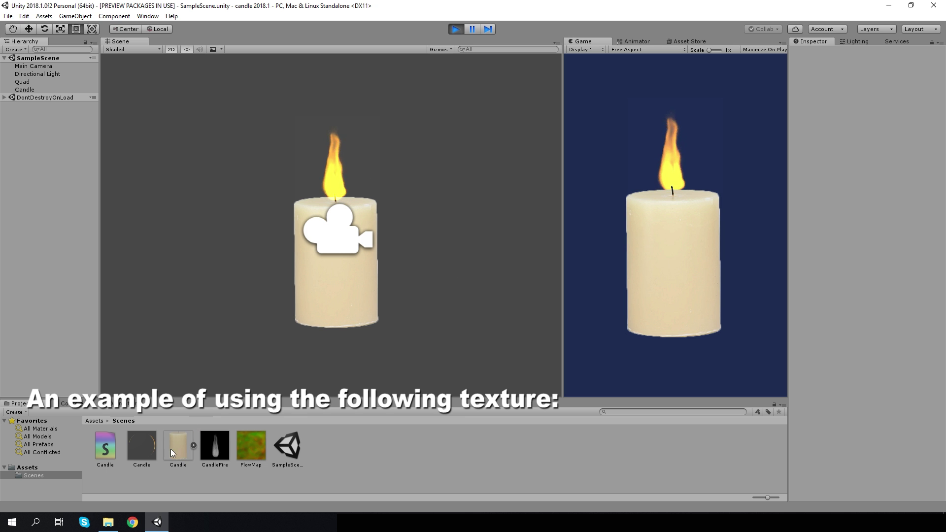
In Unity, open the Candle shader in the Shader Editor and examine its node graph through to the PBR Master node
{"action": "left_click", "coordinate": [147, 446]}
{"action": "left_click", "coordinate": [105, 446]}
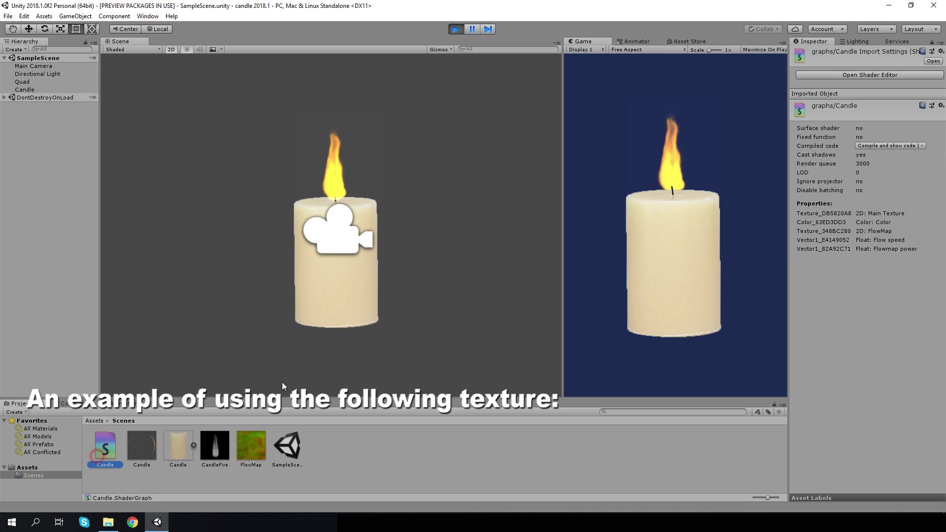
{"action": "left_click", "coordinate": [870, 74]}
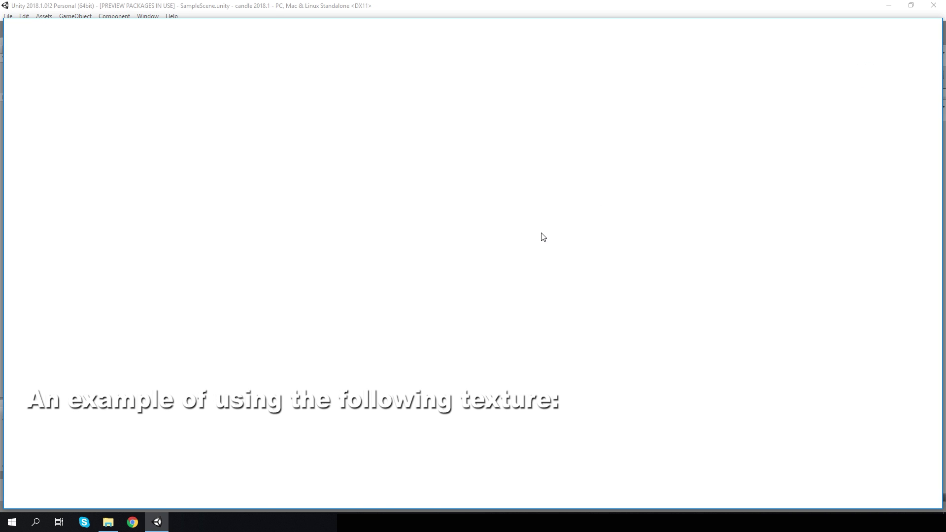
{"action": "scroll", "coordinate": [532, 251], "scroll_direction": "down", "scroll_amount": 2}
{"action": "left_click_drag", "start_coordinate": [285, 323], "coordinate": [250, 324]}
{"action": "scroll", "coordinate": [355, 302], "scroll_direction": "up", "scroll_amount": 3}
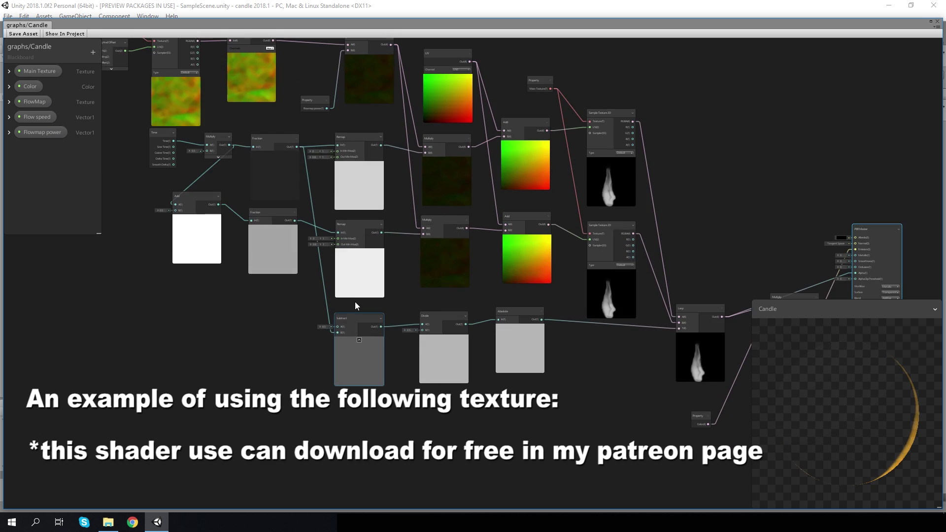
{"action": "left_click_drag", "start_coordinate": [582, 390], "coordinate": [428, 341]}
{"action": "scroll", "coordinate": [641, 320], "scroll_direction": "up", "scroll_amount": 3}
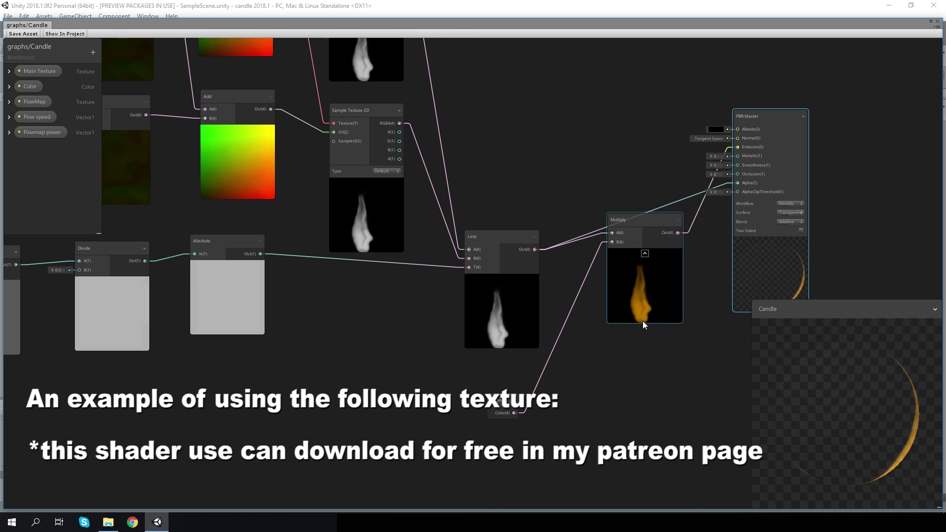
Switch the Candle shader's main preview to a flat mesh to view the flame, and close the graph window
{"action": "right_click", "coordinate": [823, 397]}
{"action": "left_click", "coordinate": [856, 448]}
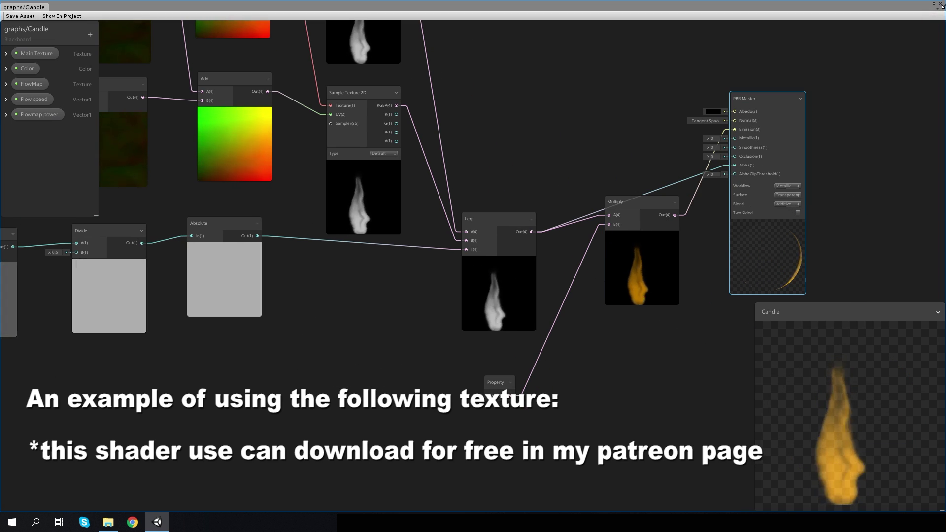
{"action": "left_click", "coordinate": [934, 24]}
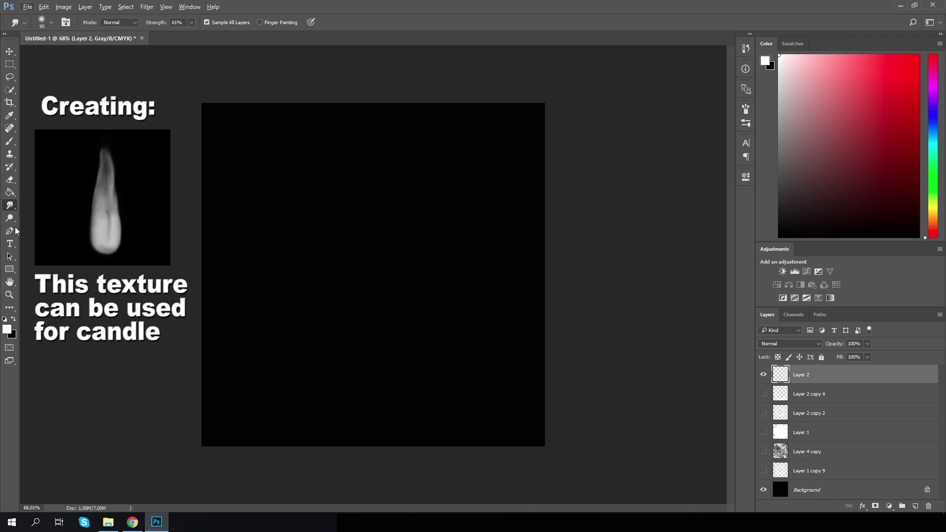
In Photoshop, draw a closed, tapering flame-shaped path with the Pen tool on Layer 2 and move it towards the canvas centre
{"action": "left_click", "coordinate": [10, 231]}
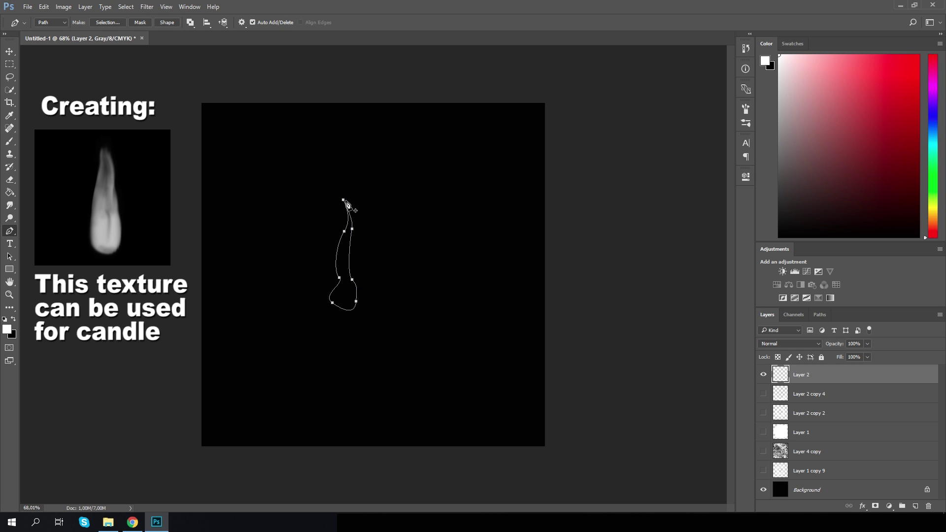
{"action": "left_click_drag", "start_coordinate": [345, 202], "coordinate": [368, 230]}
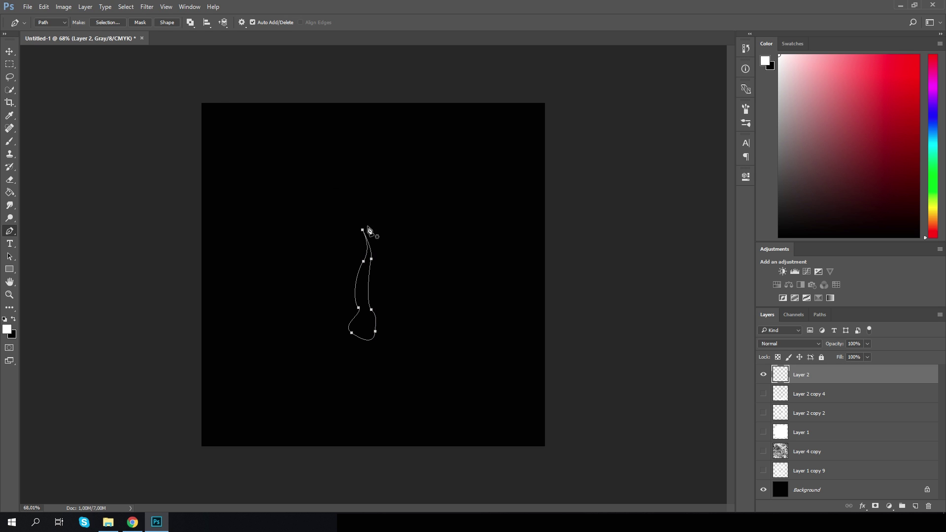
Render a Candle Light flame of width 70 at Medium quality along the path, and delete the path
{"action": "left_click", "coordinate": [148, 7]}
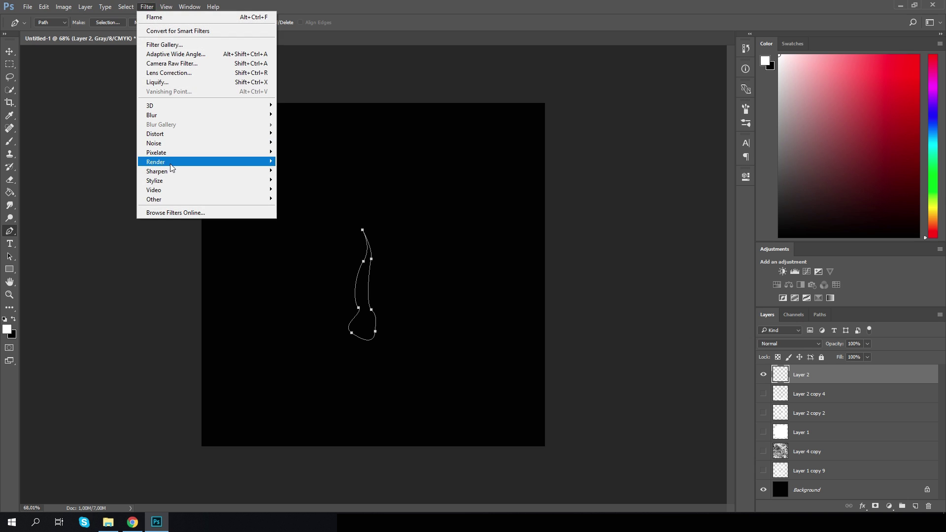
{"action": "mouse_move", "coordinate": [147, 158]}
{"action": "left_click", "coordinate": [300, 161]}
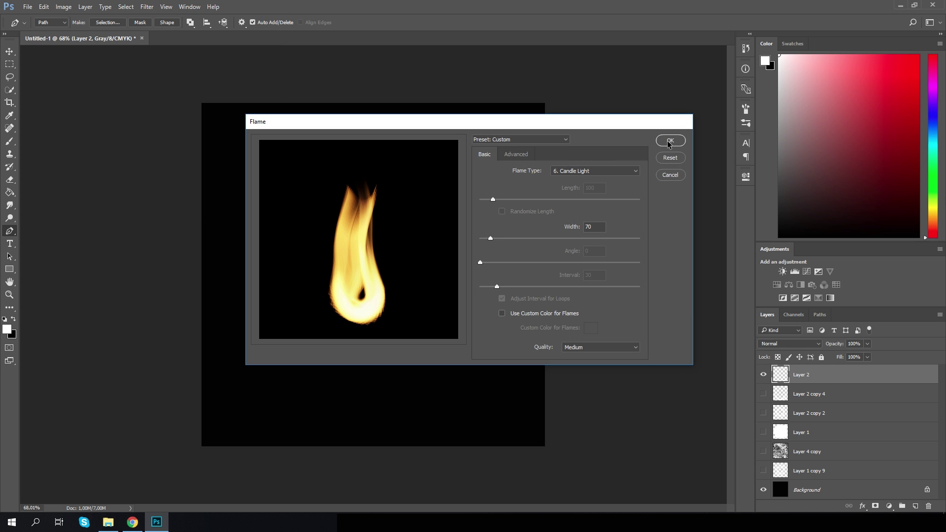
{"action": "left_click", "coordinate": [669, 143]}
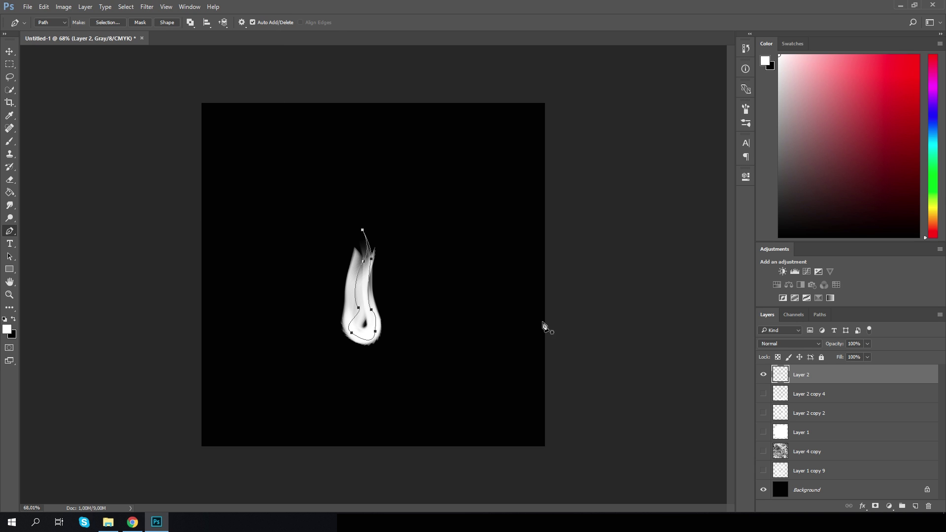
{"action": "right_click", "coordinate": [351, 256]}
{"action": "left_click", "coordinate": [387, 274]}
Smudge the flame's forked top upward into a single tapering tip at 61% strength
{"action": "scroll", "coordinate": [373, 271], "scroll_direction": "up", "scroll_amount": 7}
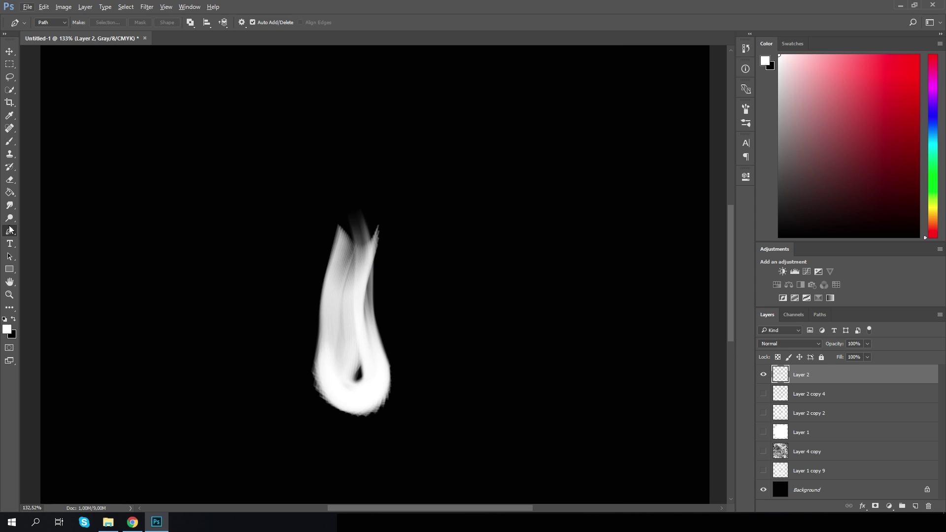
{"action": "left_click", "coordinate": [10, 205]}
{"action": "mouse_move", "coordinate": [323, 232]}
{"action": "left_mouse_down"}
{"action": "mouse_move", "coordinate": [351, 209]}
{"action": "mouse_move", "coordinate": [352, 218]}
{"action": "mouse_move", "coordinate": [358, 177]}
{"action": "mouse_move", "coordinate": [364, 220]}
{"action": "mouse_move", "coordinate": [339, 118]}
{"action": "left_mouse_up"}
{"action": "key", "text": "ctrl+z"}
{"action": "mouse_move", "coordinate": [376, 227]}
{"action": "left_mouse_down"}
{"action": "mouse_move", "coordinate": [364, 211]}
{"action": "mouse_move", "coordinate": [333, 221]}
{"action": "mouse_move", "coordinate": [332, 190]}
{"action": "mouse_move", "coordinate": [341, 205]}
{"action": "mouse_move", "coordinate": [361, 200]}
{"action": "mouse_move", "coordinate": [349, 162]}
{"action": "left_mouse_up"}
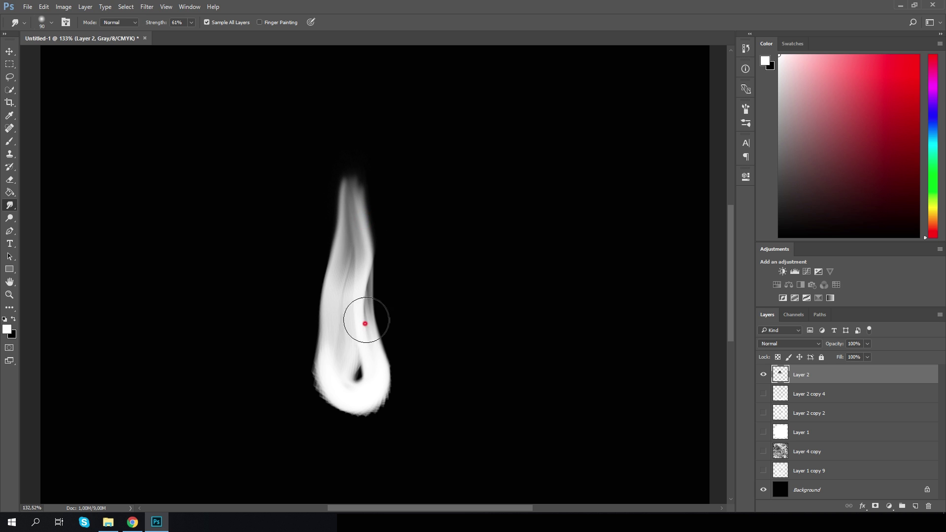
Smudge the flame's body and base to fill the dark hole and soften the rough edges
{"action": "left_click_drag", "start_coordinate": [367, 320], "coordinate": [370, 292]}
{"action": "mouse_move", "coordinate": [365, 312]}
{"action": "left_mouse_down"}
{"action": "mouse_move", "coordinate": [376, 270]}
{"action": "mouse_move", "coordinate": [375, 281]}
{"action": "left_mouse_up"}
{"action": "mouse_move", "coordinate": [360, 373]}
{"action": "left_mouse_down"}
{"action": "mouse_move", "coordinate": [330, 371]}
{"action": "mouse_move", "coordinate": [364, 393]}
{"action": "mouse_move", "coordinate": [353, 398]}
{"action": "mouse_move", "coordinate": [365, 390]}
{"action": "mouse_move", "coordinate": [351, 380]}
{"action": "mouse_move", "coordinate": [367, 356]}
{"action": "mouse_move", "coordinate": [368, 289]}
{"action": "mouse_move", "coordinate": [350, 379]}
{"action": "mouse_move", "coordinate": [349, 358]}
{"action": "mouse_move", "coordinate": [364, 378]}
{"action": "mouse_move", "coordinate": [352, 365]}
{"action": "mouse_move", "coordinate": [359, 291]}
{"action": "mouse_move", "coordinate": [340, 377]}
{"action": "mouse_move", "coordinate": [350, 291]}
{"action": "mouse_move", "coordinate": [354, 318]}
{"action": "mouse_move", "coordinate": [365, 300]}
{"action": "mouse_move", "coordinate": [365, 276]}
{"action": "left_mouse_up"}
Enlarge the flame with Free Transform, reposition it on the canvas and stretch it slightly downward
{"action": "scroll", "coordinate": [366, 301], "scroll_direction": "down", "scroll_amount": 3}
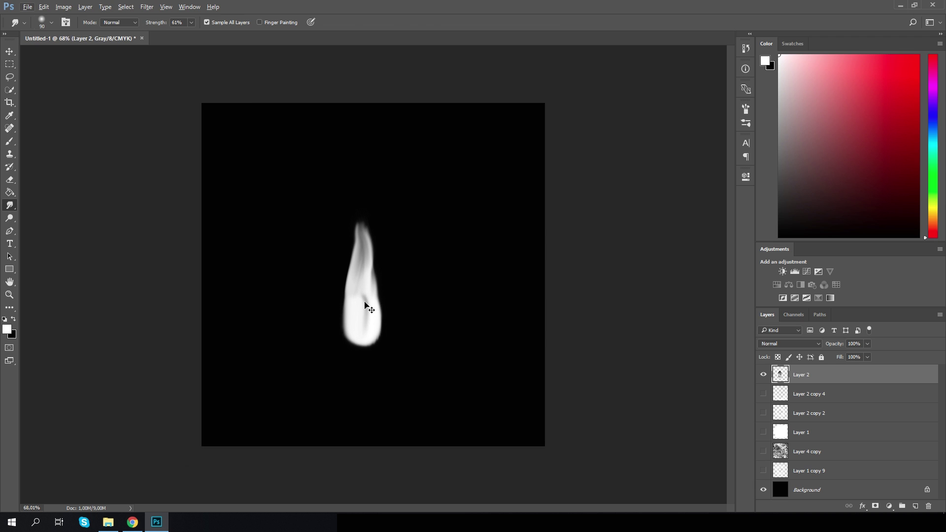
{"action": "key", "text": "ctrl+t"}
{"action": "left_click_drag", "start_coordinate": [400, 359], "coordinate": [462, 429]}
{"action": "left_click_drag", "start_coordinate": [389, 347], "coordinate": [401, 327]}
{"action": "left_click_drag", "start_coordinate": [374, 424], "coordinate": [375, 441]}
{"action": "key", "text": "Return"}
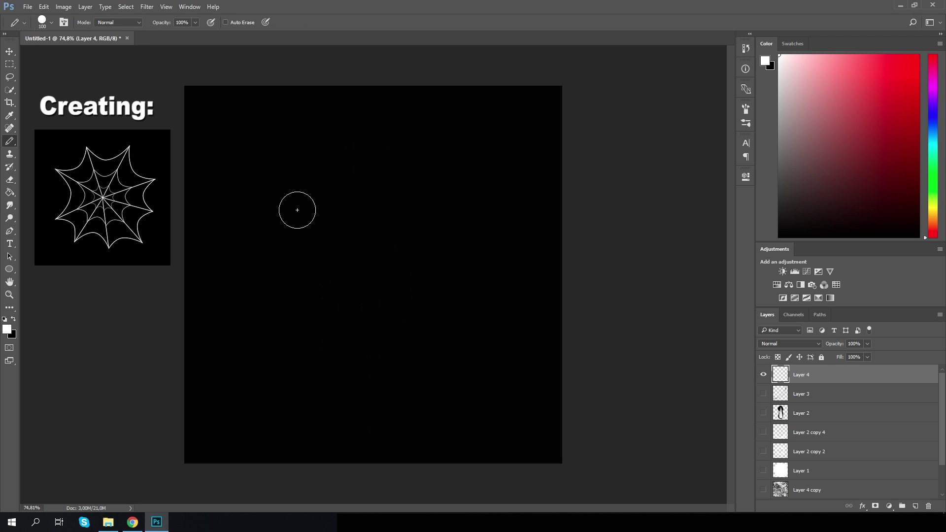
Show the rulers and place a vertical and a horizontal guide crossing at the canvas centre
{"action": "key", "text": "ctrl+r"}
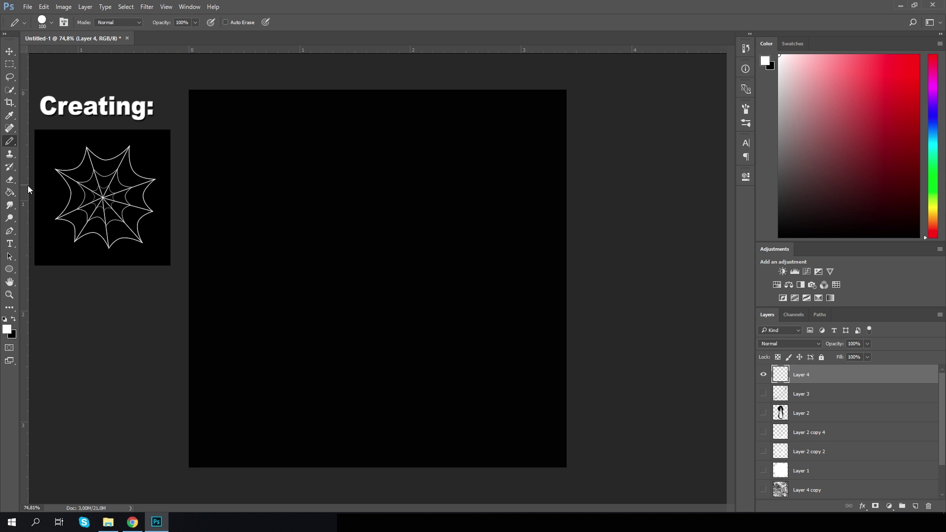
{"action": "left_click_drag", "start_coordinate": [28, 185], "coordinate": [376, 224]}
{"action": "left_click_drag", "start_coordinate": [355, 50], "coordinate": [395, 278]}
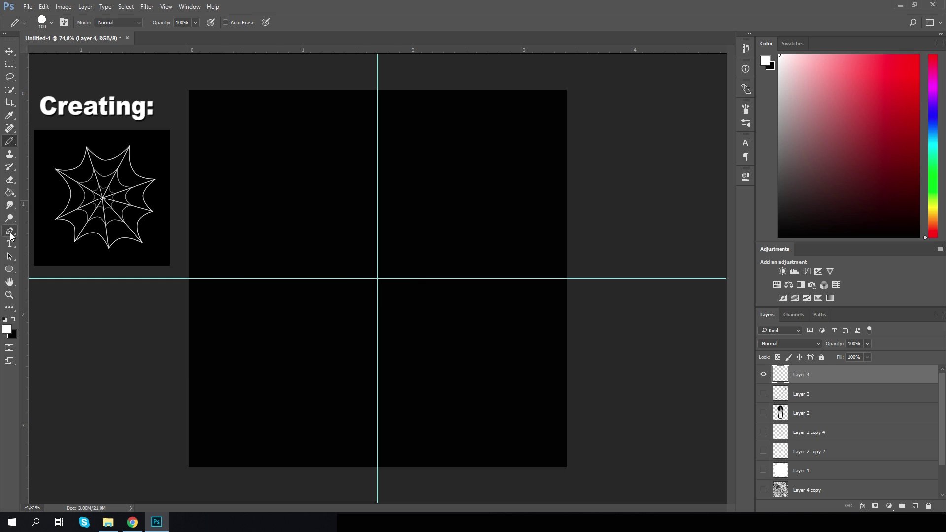
Set the Pen tool to Shape mode and undo the trial anchor points
{"action": "left_click", "coordinate": [10, 232]}
{"action": "scroll", "coordinate": [374, 295], "scroll_direction": "up", "scroll_amount": 1}
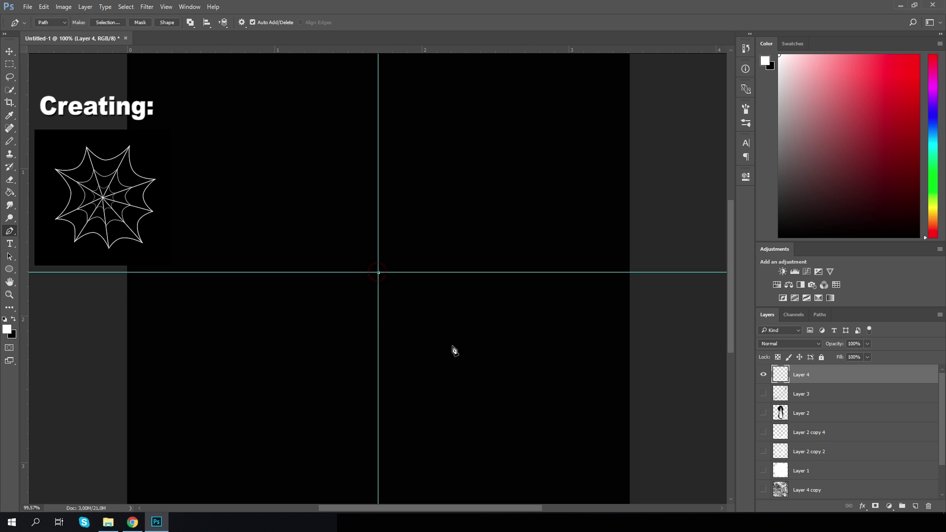
{"action": "left_click", "coordinate": [52, 24]}
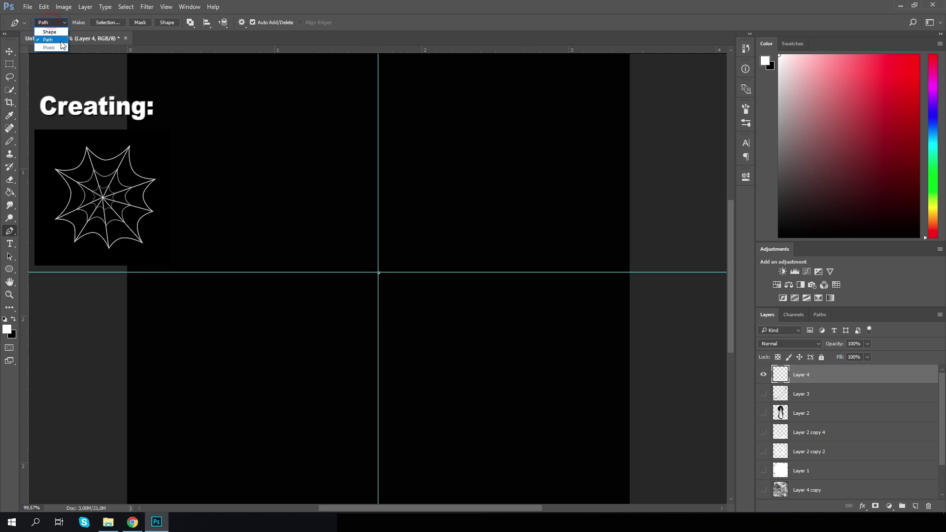
{"action": "left_click", "coordinate": [48, 32]}
{"action": "left_click", "coordinate": [560, 428]}
{"action": "key", "text": "ctrl+alt+z"}
{"action": "key", "text": "ctrl+alt+z"}
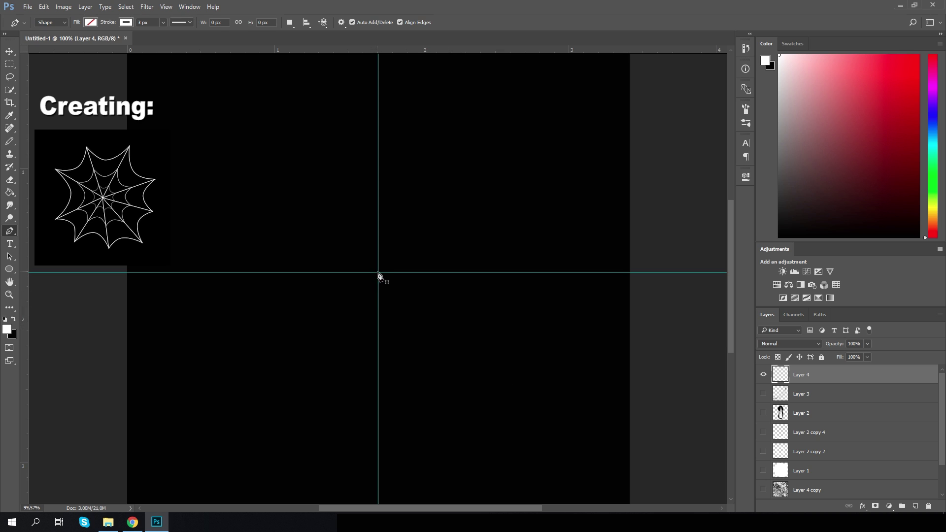
Draw three straight white 3 px spokes from the guide crossing: one to the canvas's lower right, one slightly below horizontal and one slightly above
{"action": "left_click", "coordinate": [378, 274]}
{"action": "scroll", "coordinate": [518, 431], "scroll_direction": "down", "scroll_amount": 2}
{"action": "left_click", "coordinate": [528, 401]}
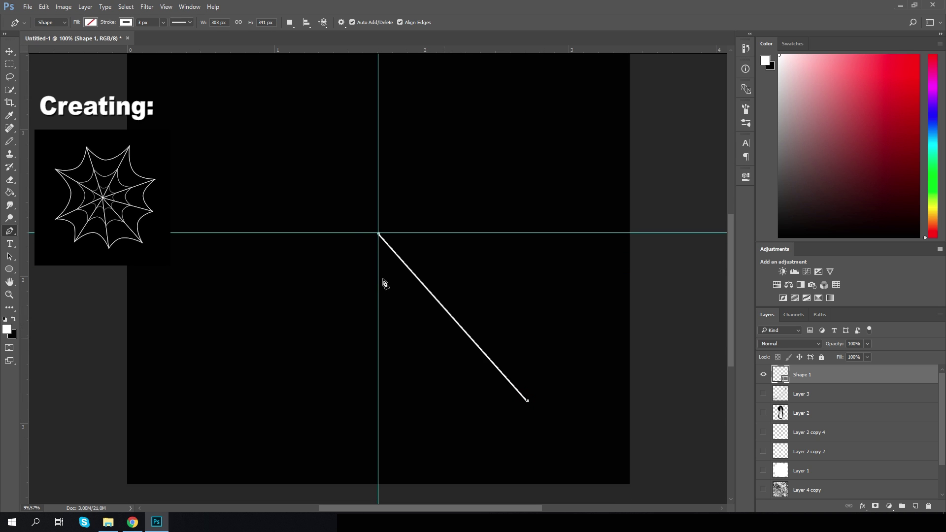
{"action": "left_click", "coordinate": [379, 233]}
{"action": "left_click", "coordinate": [565, 285]}
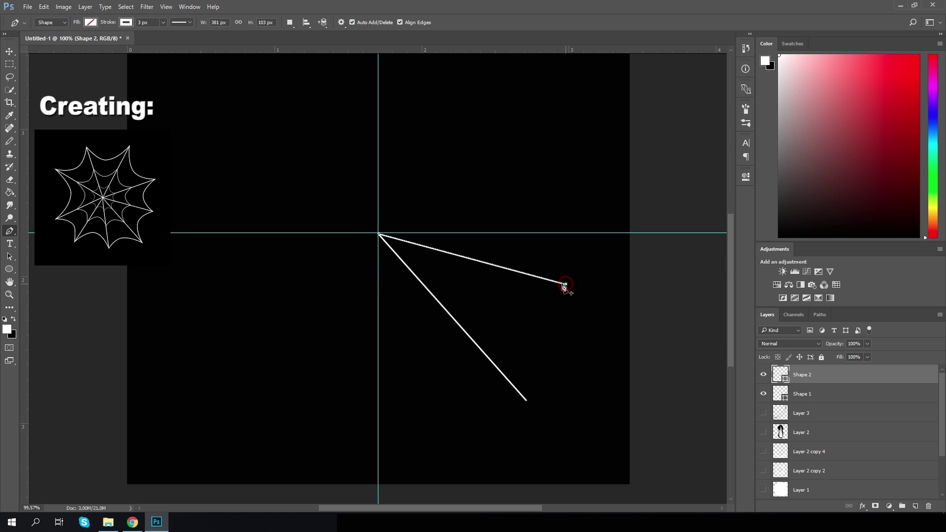
{"action": "left_click", "coordinate": [378, 233]}
{"action": "left_click", "coordinate": [574, 166]}
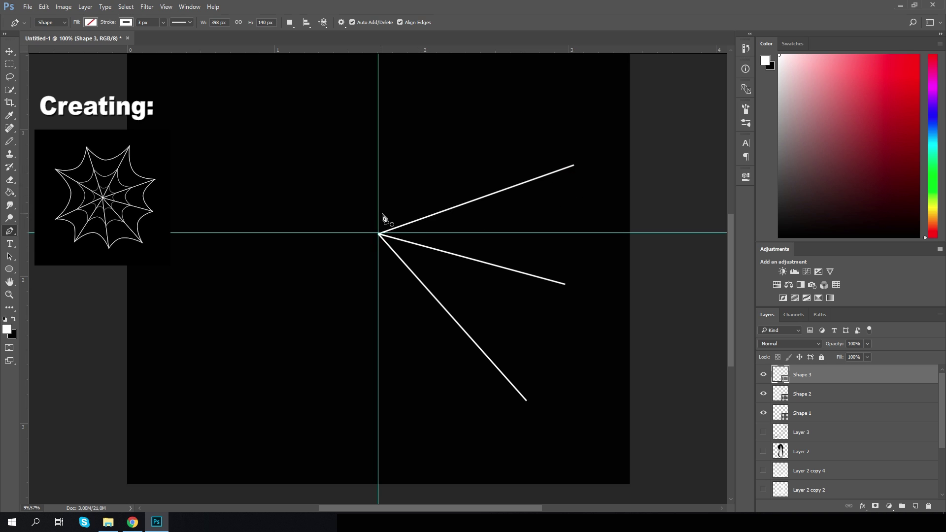
Draw four more straight spokes from the guide crossing: one steeply up to the right, two to the upper left and one to the lower left
{"action": "left_click", "coordinate": [380, 236]}
{"action": "scroll", "coordinate": [404, 209], "scroll_direction": "down", "scroll_amount": 1}
{"action": "scroll", "coordinate": [363, 133], "scroll_direction": "down", "scroll_amount": 3}
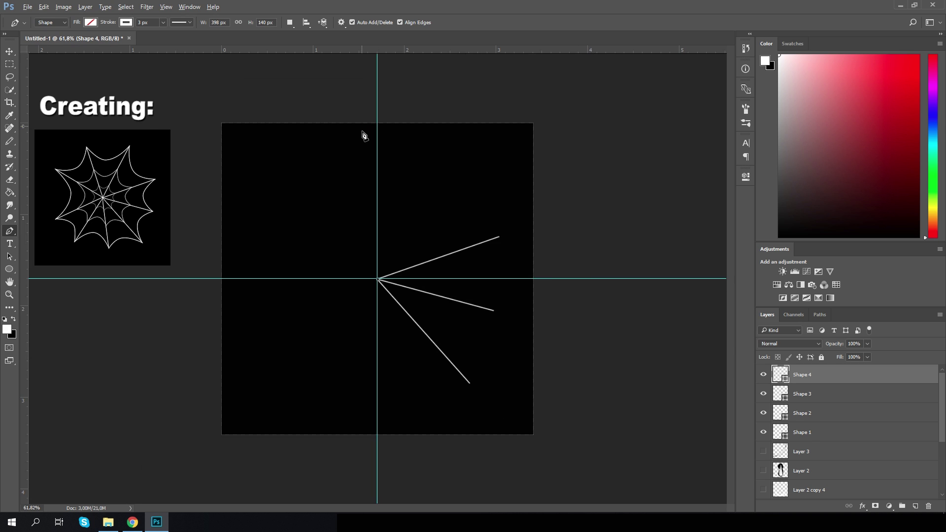
{"action": "scroll", "coordinate": [386, 150], "scroll_direction": "up", "scroll_amount": 2}
{"action": "left_click", "coordinate": [471, 119]}
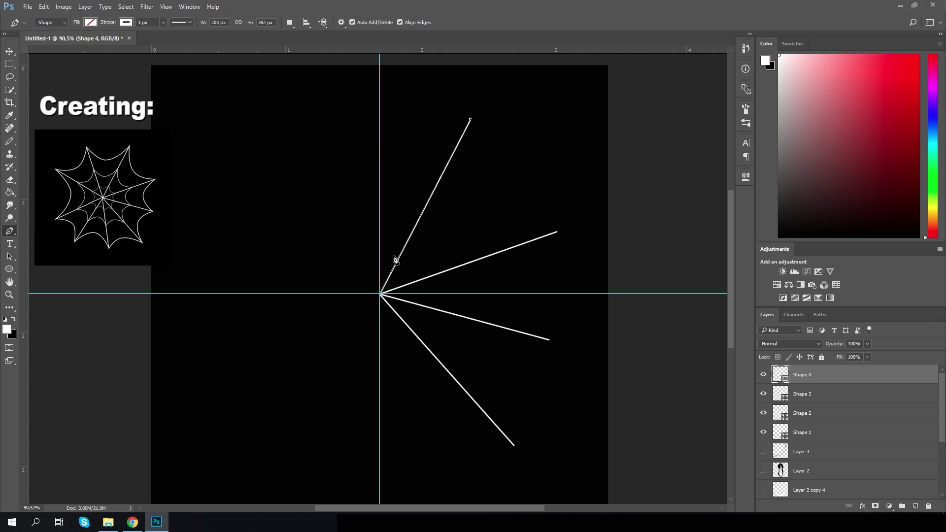
{"action": "left_click", "coordinate": [380, 294]}
{"action": "left_click", "coordinate": [325, 124]}
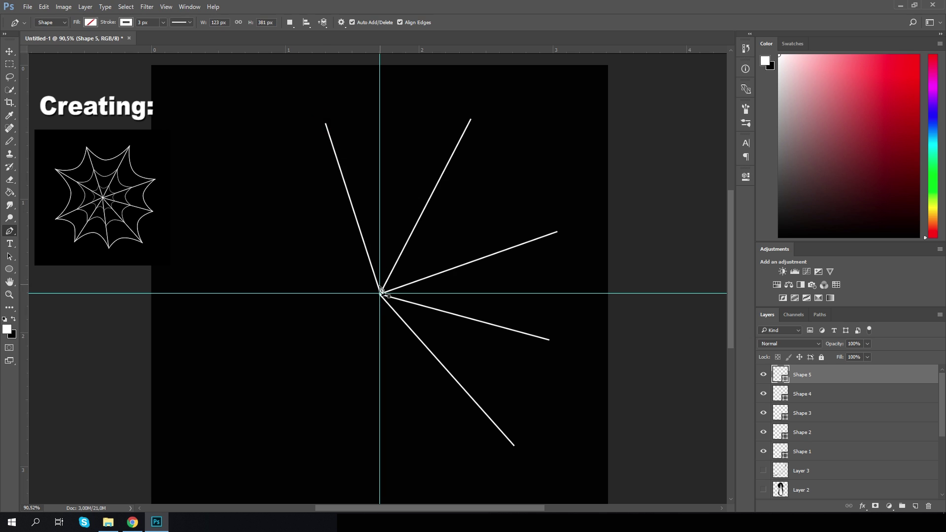
{"action": "left_click", "coordinate": [220, 198]}
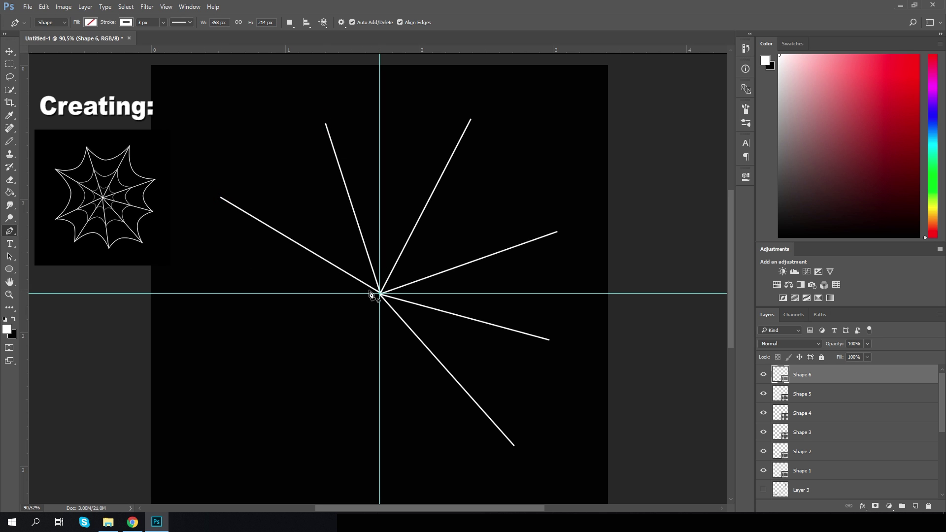
{"action": "left_click", "coordinate": [221, 368]}
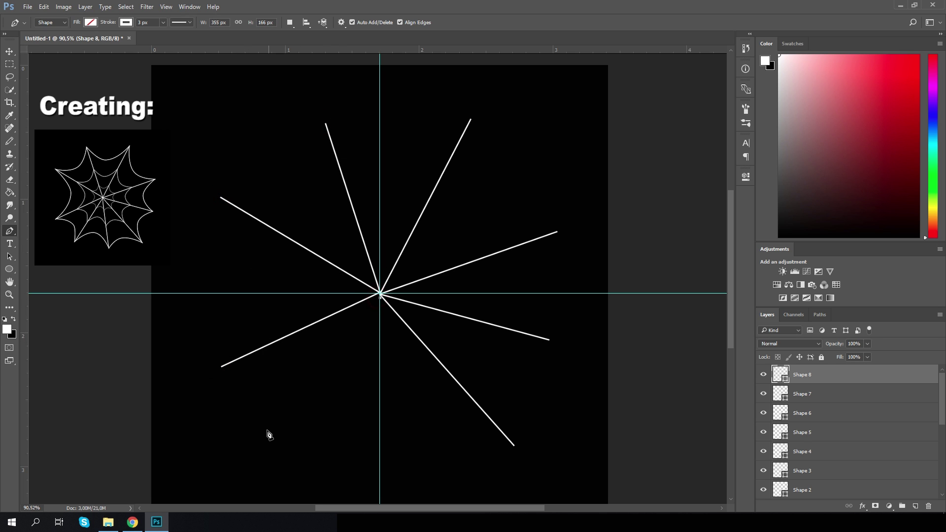
Draw the last two straight spokes from the centre, one steeply down to the lower left and one almost straight down
{"action": "left_click", "coordinate": [287, 444]}
{"action": "left_click", "coordinate": [402, 464]}
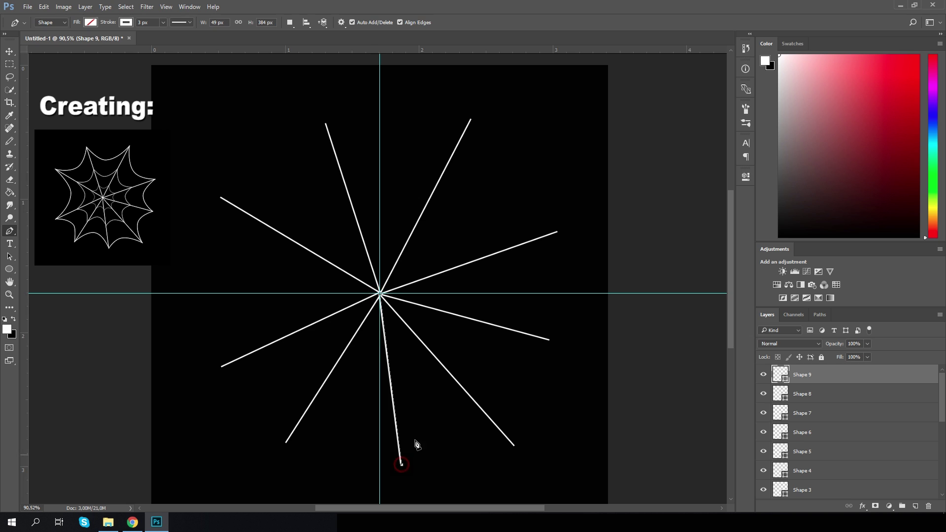
{"action": "scroll", "coordinate": [416, 340], "scroll_direction": "down", "scroll_amount": 2}
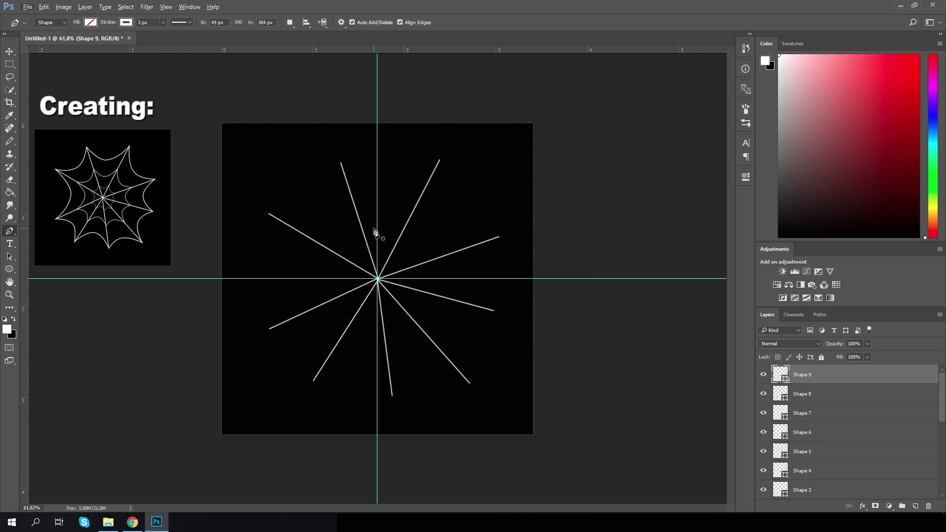
Remove the vertical and horizontal guides from the canvas
{"action": "key", "text": "v"}
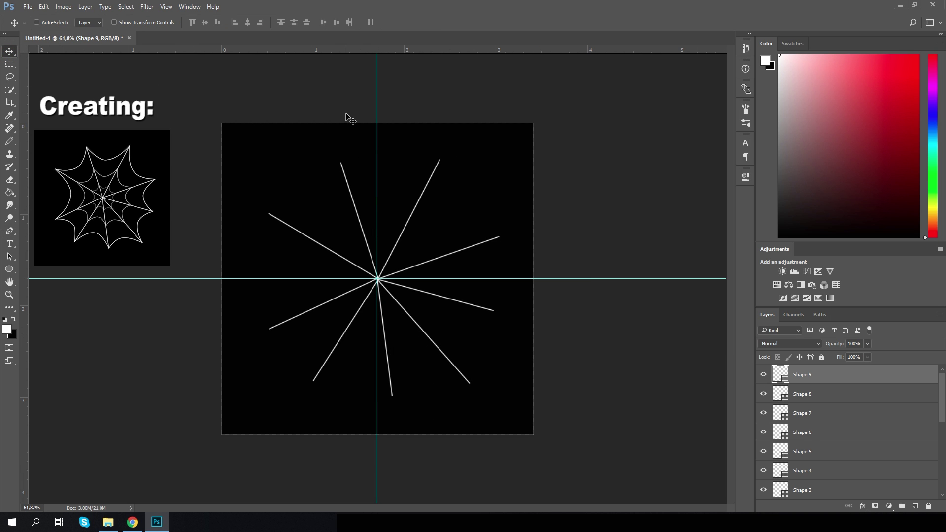
{"action": "left_click_drag", "start_coordinate": [377, 104], "coordinate": [2, 120]}
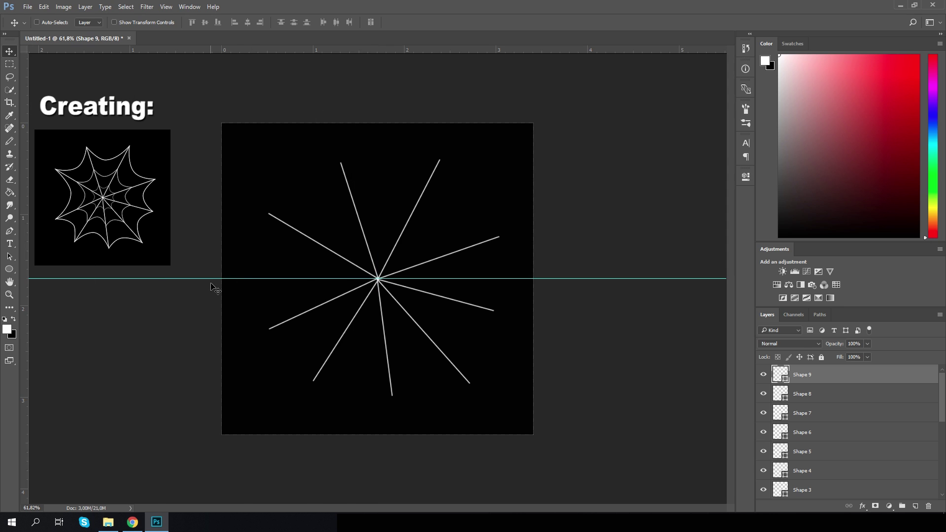
{"action": "left_click_drag", "start_coordinate": [237, 4], "coordinate": [237, 6]}
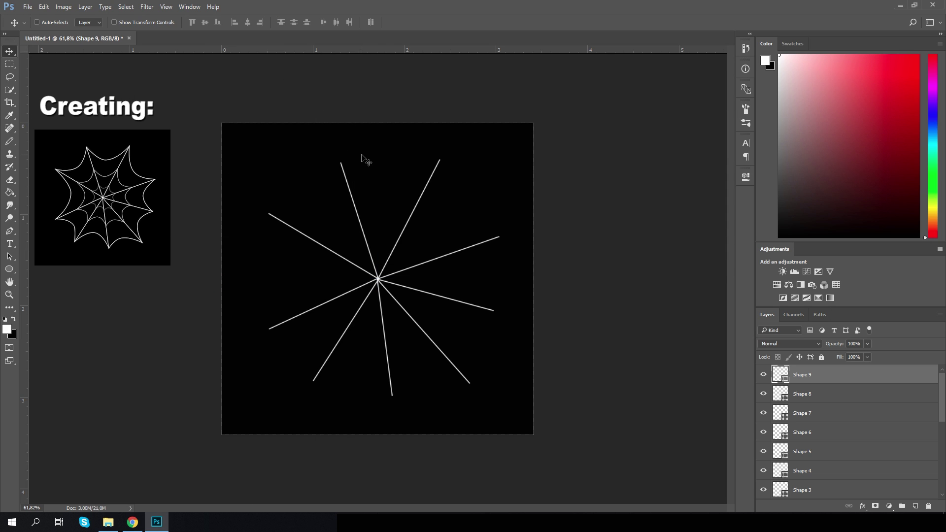
Merge the nine spoke shape layers into one layer and keep Layer 3 hidden
{"action": "scroll", "coordinate": [400, 304], "scroll_direction": "up", "scroll_amount": 2}
{"action": "scroll", "coordinate": [817, 411], "scroll_direction": "down", "scroll_amount": 1}
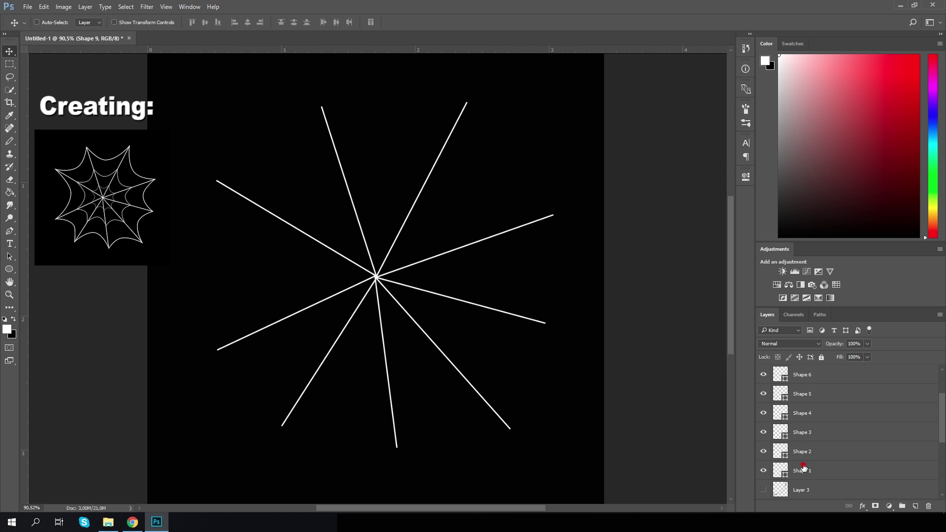
{"action": "left_click", "coordinate": [803, 468], "text": "shift"}
{"action": "right_click", "coordinate": [803, 469]}
{"action": "right_click", "coordinate": [819, 406]}
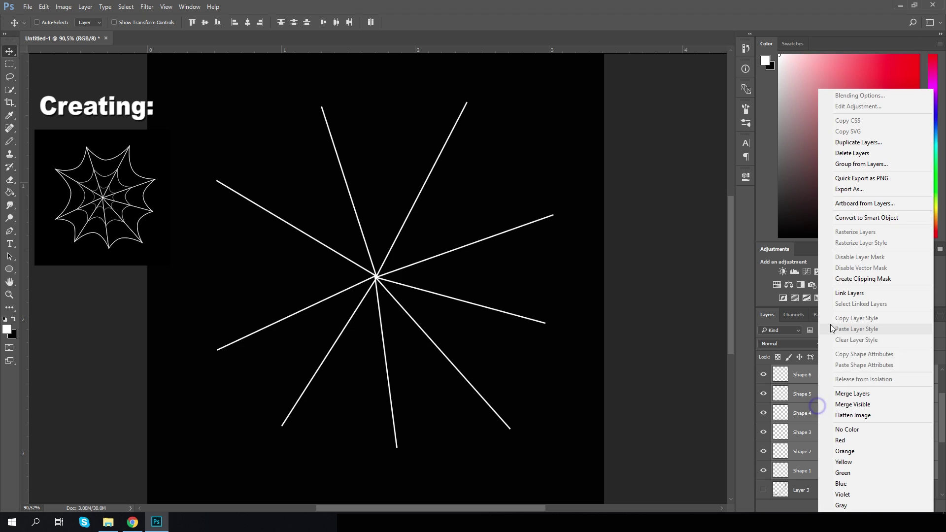
{"action": "left_click", "coordinate": [853, 392]}
{"action": "scroll", "coordinate": [795, 378], "scroll_direction": "up", "scroll_amount": 2}
{"action": "left_click", "coordinate": [765, 393]}
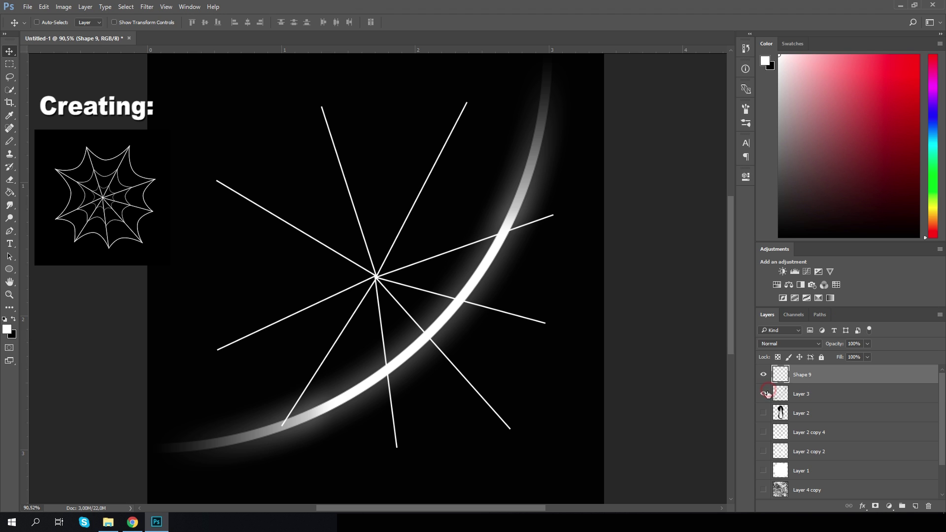
{"action": "left_click", "coordinate": [767, 392]}
Blend the point where the spokes meet with the Smudge tool and undo a stray stroke
{"action": "scroll", "coordinate": [322, 226], "scroll_direction": "up", "scroll_amount": 1}
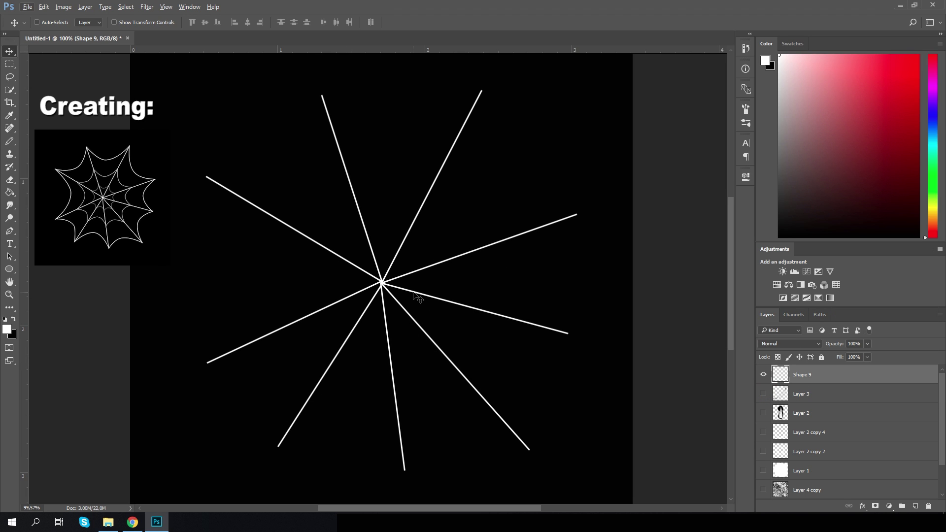
{"action": "scroll", "coordinate": [382, 303], "scroll_direction": "up", "scroll_amount": 10}
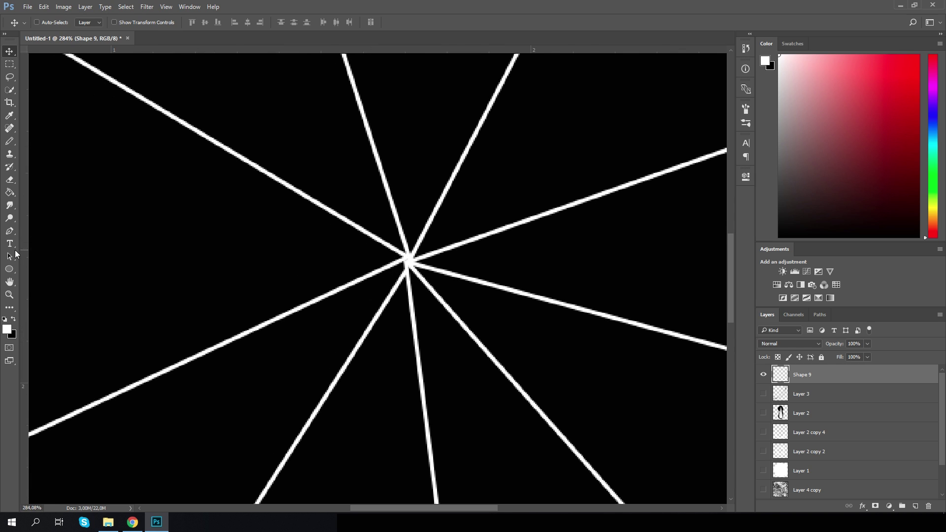
{"action": "left_click", "coordinate": [10, 205]}
{"action": "mouse_move", "coordinate": [409, 259]}
{"action": "left_mouse_down"}
{"action": "mouse_move", "coordinate": [401, 254]}
{"action": "mouse_move", "coordinate": [410, 266]}
{"action": "left_mouse_up"}
{"action": "key", "text": "ctrl+z"}
{"action": "scroll", "coordinate": [401, 296], "scroll_direction": "down", "scroll_amount": 10}
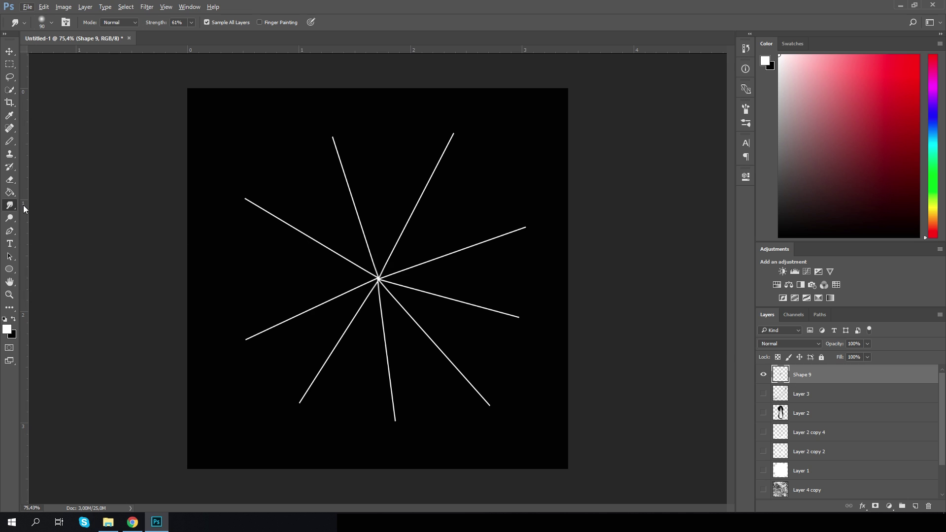
Start a straight-segment Pen outline at the bottom spoke's tip, joining the tips of the three spokes on the canvas's right side
{"action": "left_click", "coordinate": [10, 231]}
{"action": "scroll", "coordinate": [403, 414], "scroll_direction": "up", "scroll_amount": 7}
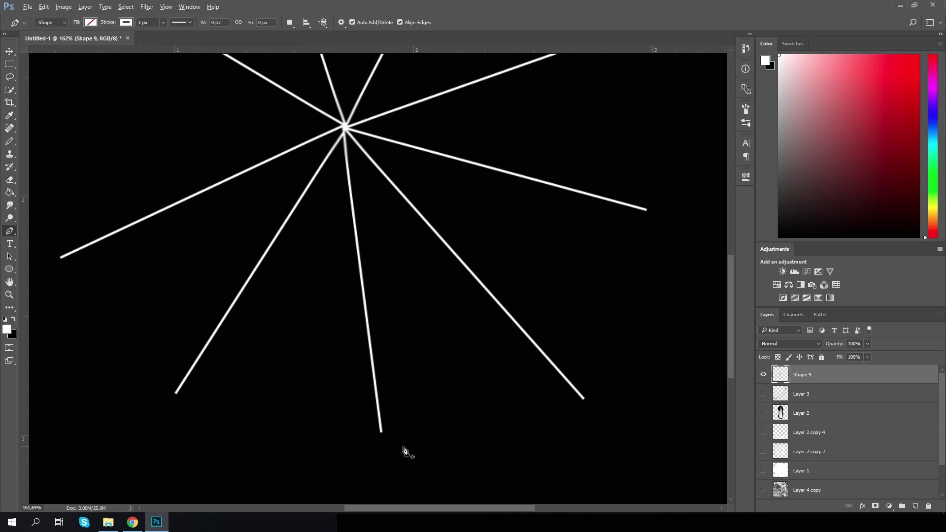
{"action": "left_click", "coordinate": [381, 432]}
{"action": "left_click", "coordinate": [585, 401]}
{"action": "scroll", "coordinate": [616, 323], "scroll_direction": "up", "scroll_amount": 3}
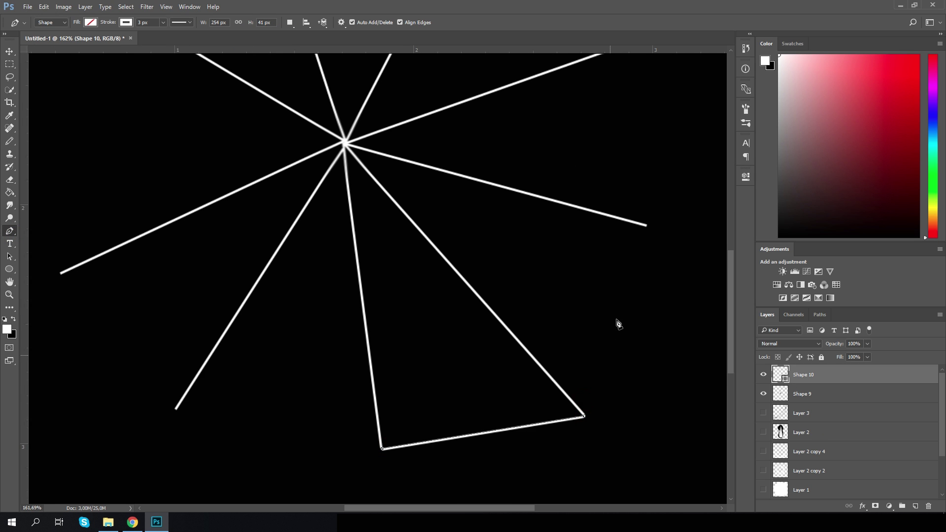
{"action": "left_click", "coordinate": [648, 242]}
{"action": "scroll", "coordinate": [651, 228], "scroll_direction": "up", "scroll_amount": 5}
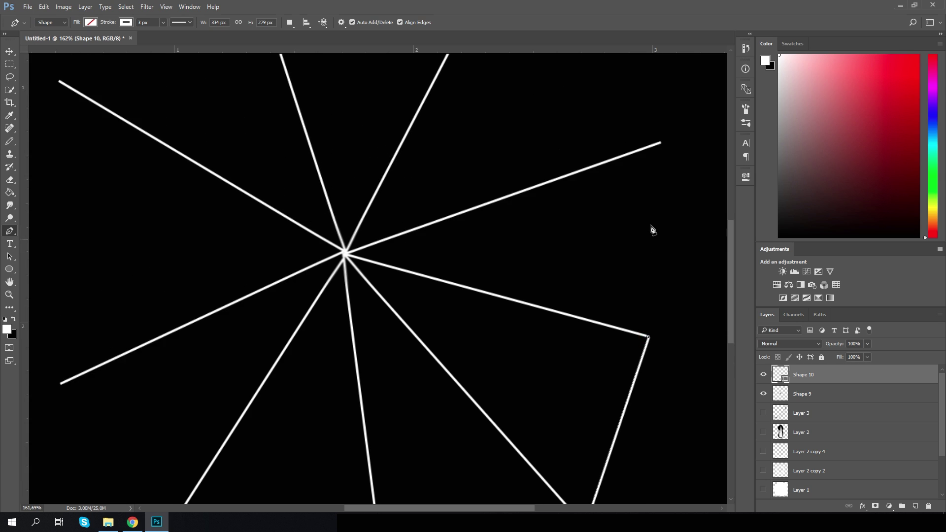
{"action": "left_click", "coordinate": [662, 182]}
{"action": "scroll", "coordinate": [399, 186], "scroll_direction": "up", "scroll_amount": 5}
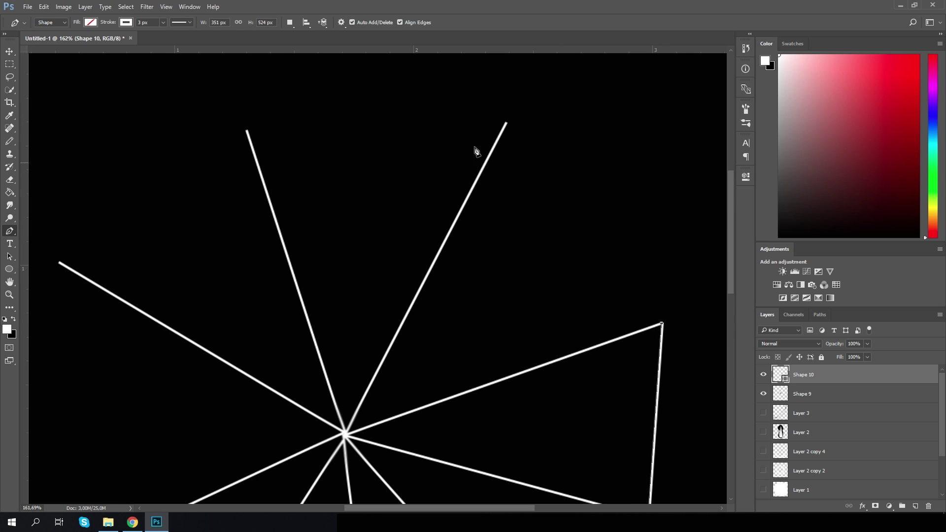
Continue the outline through the two upper spoke tips and the three on the left side, closing it at the bottom spoke's tip
{"action": "left_click", "coordinate": [507, 122]}
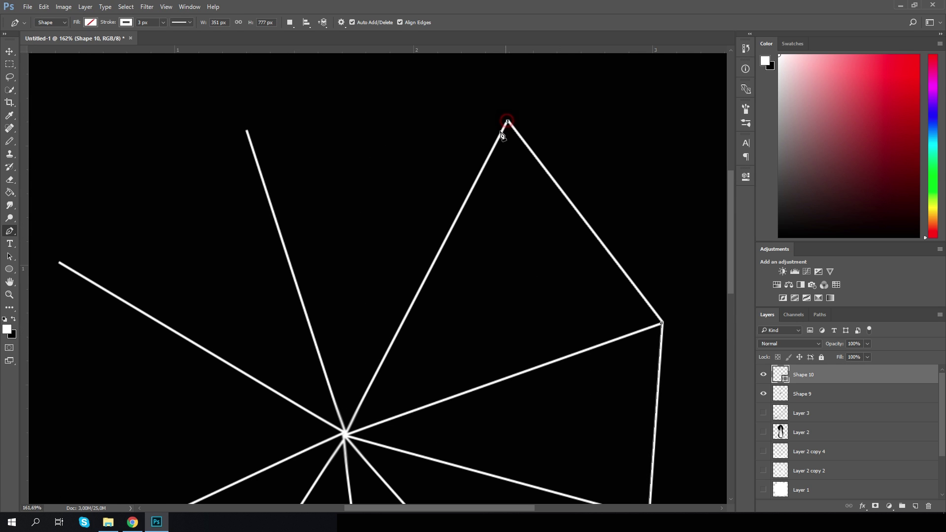
{"action": "left_click", "coordinate": [247, 130]}
{"action": "left_click", "coordinate": [59, 266]}
{"action": "scroll", "coordinate": [89, 335], "scroll_direction": "down", "scroll_amount": 6}
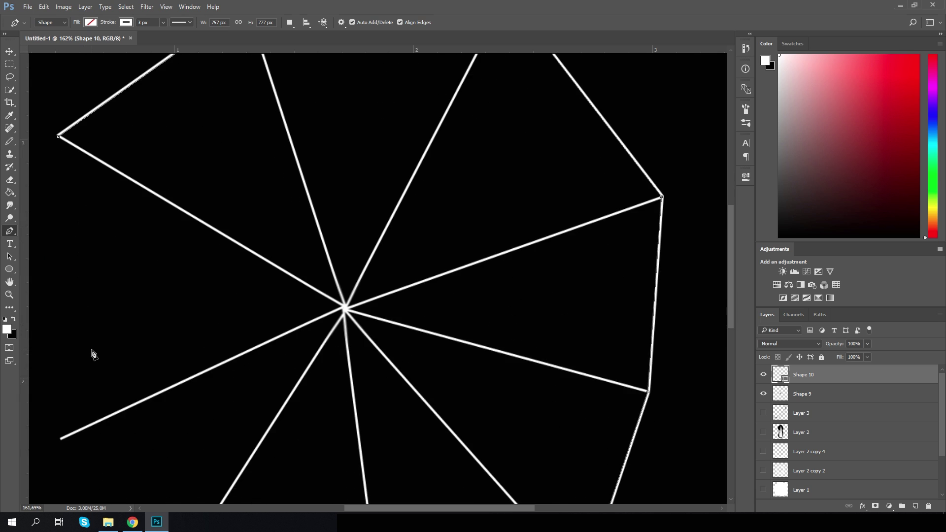
{"action": "left_click", "coordinate": [60, 383]}
{"action": "scroll", "coordinate": [165, 392], "scroll_direction": "down", "scroll_amount": 4}
{"action": "left_click", "coordinate": [175, 410]}
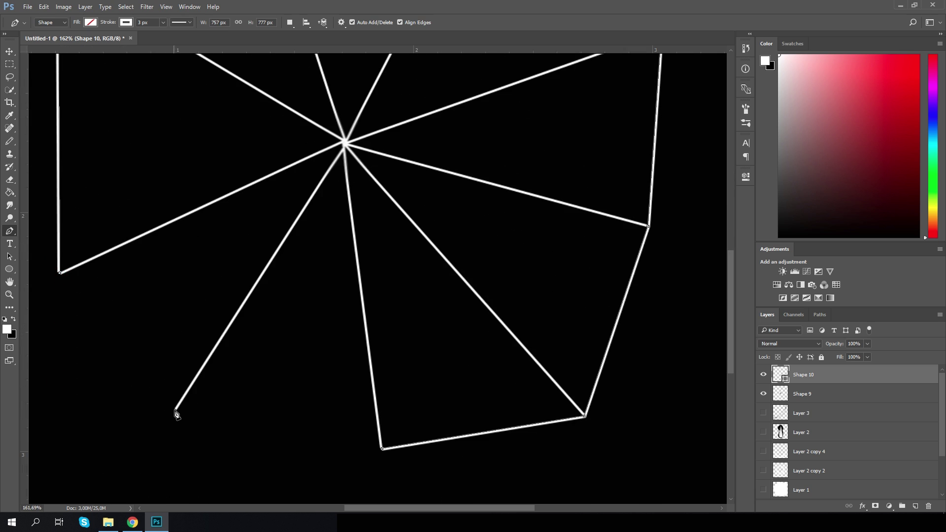
{"action": "left_click", "coordinate": [382, 451]}
{"action": "scroll", "coordinate": [384, 384], "scroll_direction": "down", "scroll_amount": 5}
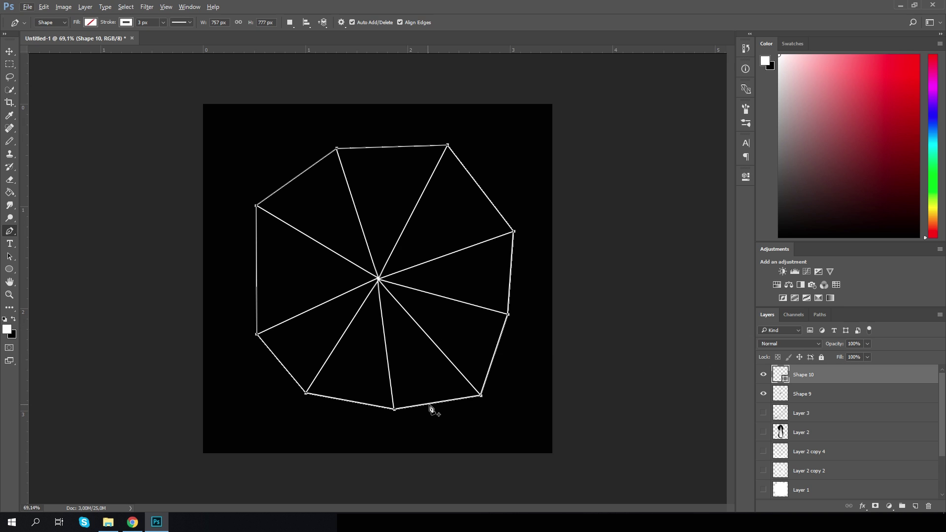
Bend the four outline segments between the bottom spoke and the upper-right spoke inward, and undo the stray shape on the top segment
{"action": "left_click_drag", "start_coordinate": [429, 388], "coordinate": [427, 386]}
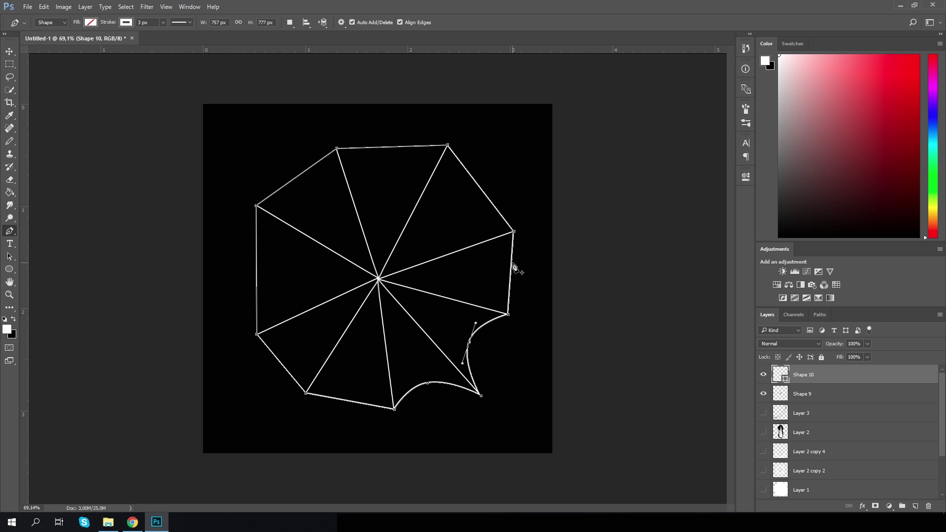
{"action": "left_click_drag", "start_coordinate": [490, 279], "coordinate": [484, 274]}
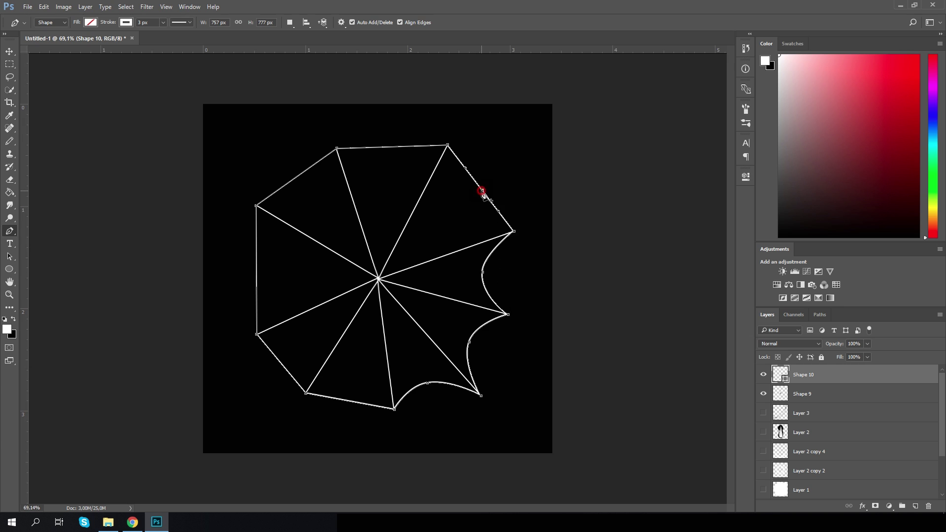
{"action": "left_click_drag", "start_coordinate": [463, 206], "coordinate": [459, 211]}
{"action": "left_click", "coordinate": [376, 149]}
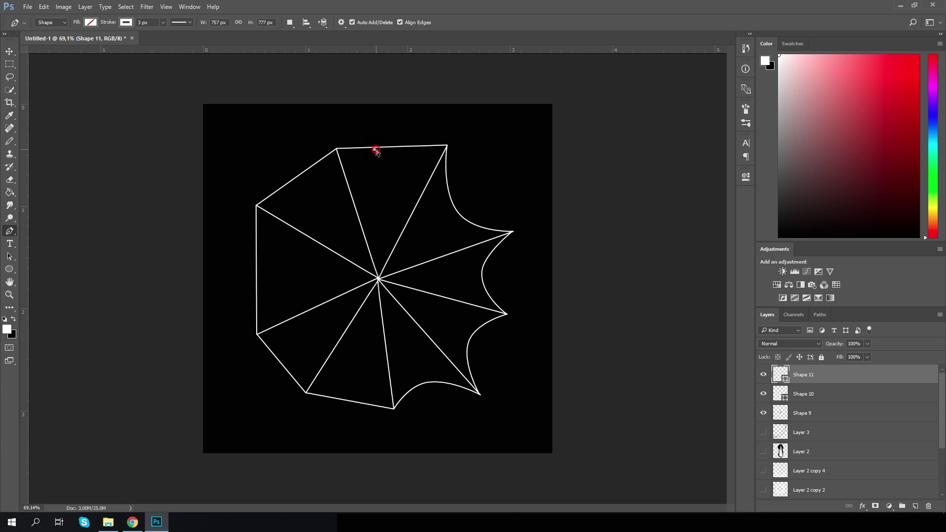
{"action": "key", "text": "ctrl+z"}
Bend the remaining five outline segments inward, from the top segment counter-clockwise round to the bottom spoke
{"action": "left_click_drag", "start_coordinate": [376, 148], "coordinate": [387, 184]}
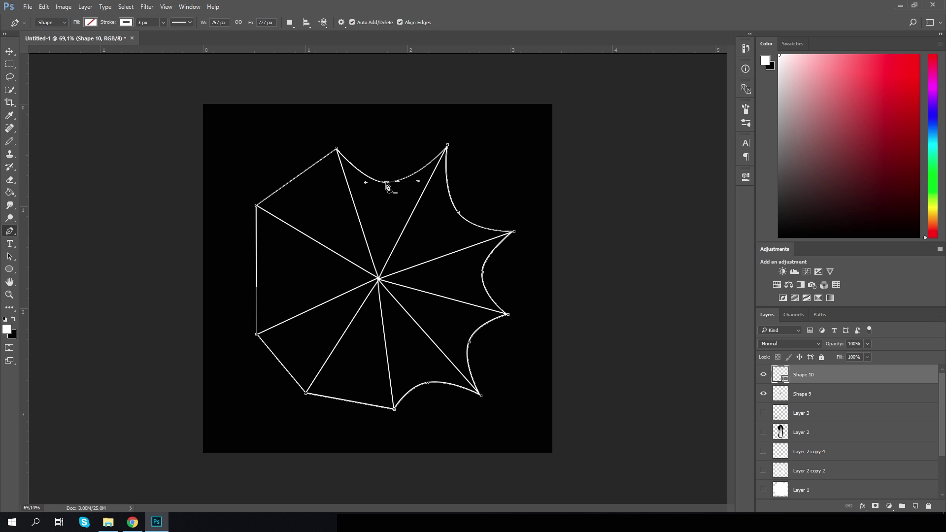
{"action": "left_click_drag", "start_coordinate": [302, 176], "coordinate": [298, 215]}
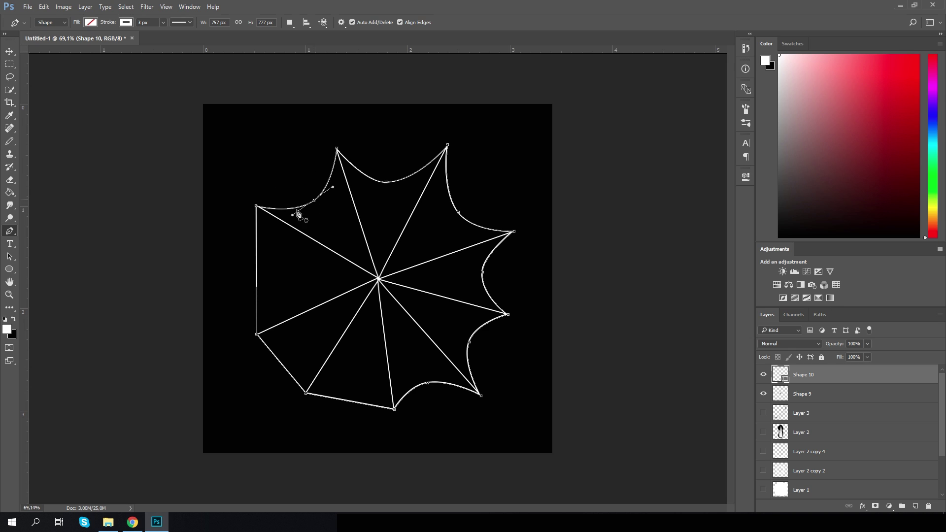
{"action": "left_click_drag", "start_coordinate": [254, 249], "coordinate": [297, 266]}
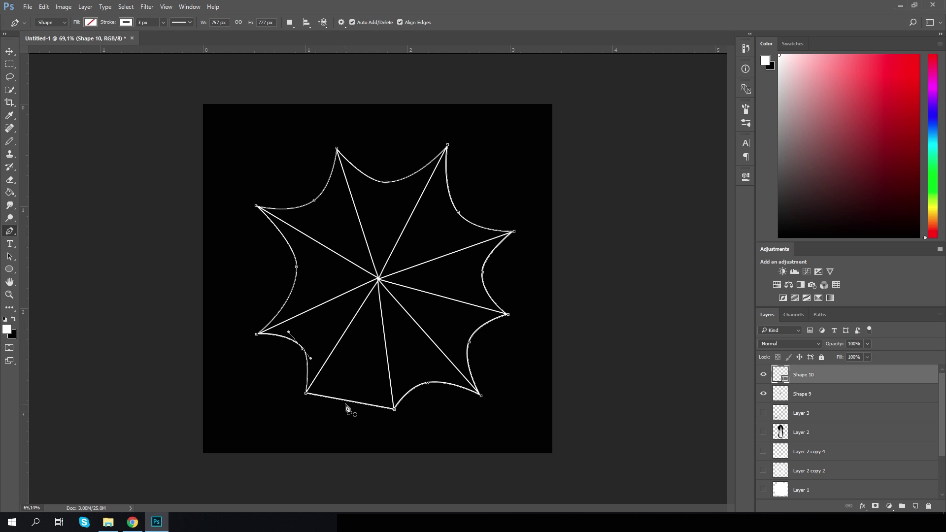
{"action": "left_click_drag", "start_coordinate": [358, 383], "coordinate": [358, 369]}
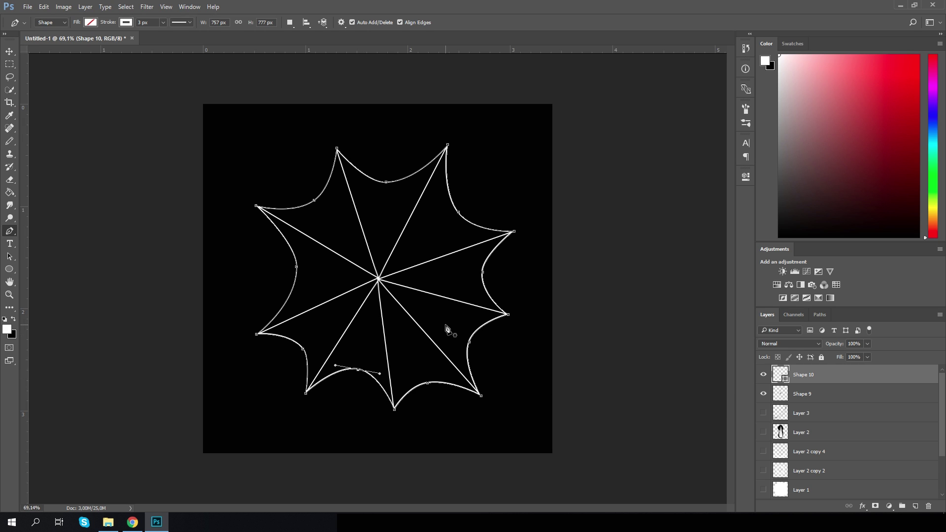
{"action": "key", "text": "Escape"}
Rasterize the curved web outline layer and duplicate it
{"action": "right_click", "coordinate": [805, 380]}
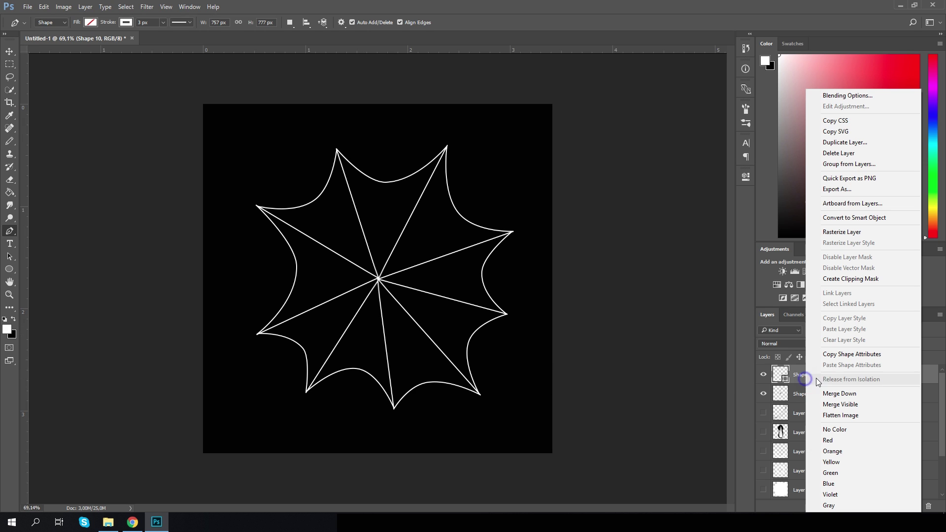
{"action": "left_click", "coordinate": [844, 234]}
{"action": "key", "text": "ctrl+j"}
Scale the duplicated outline to about 56% and position it so its points sit on the spokes
{"action": "key", "text": "ctrl+t"}
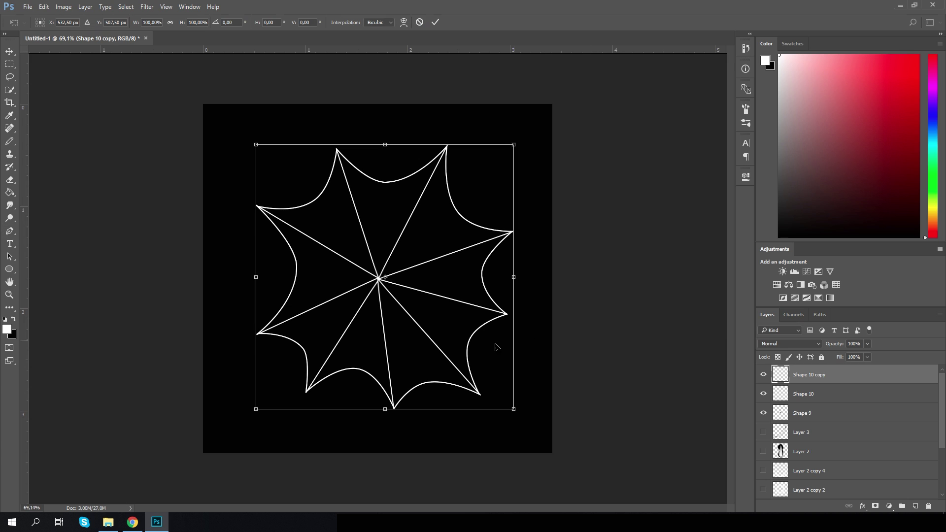
{"action": "left_click_drag", "start_coordinate": [515, 408], "coordinate": [456, 351]}
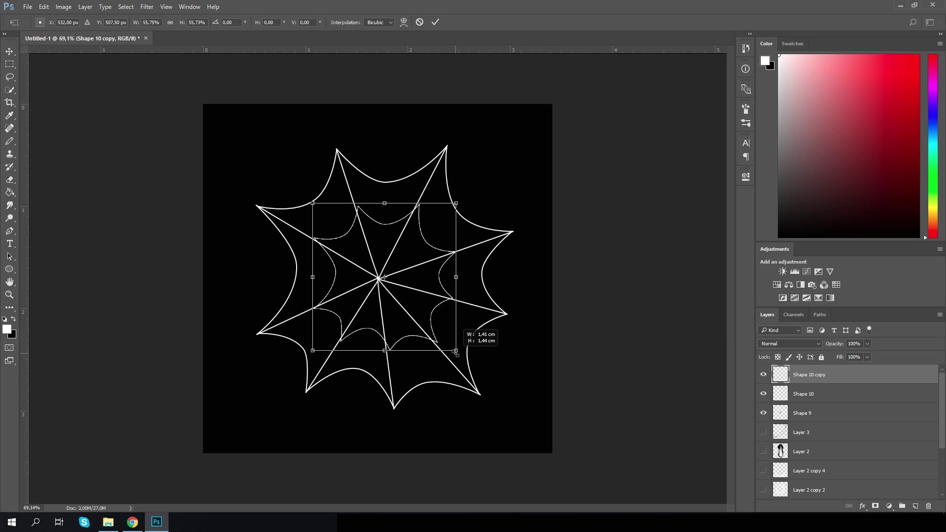
{"action": "scroll", "coordinate": [386, 325], "scroll_direction": "up", "scroll_amount": 8}
{"action": "left_click_drag", "start_coordinate": [409, 306], "coordinate": [410, 305]}
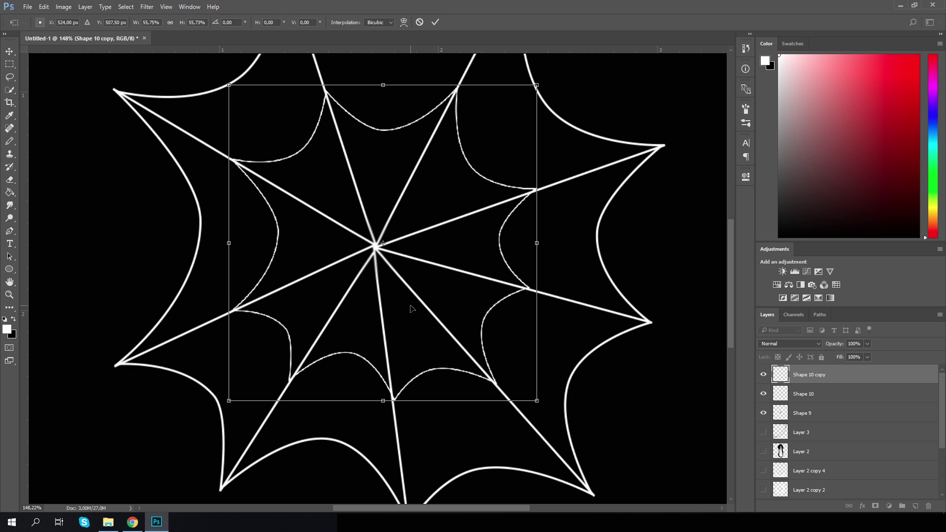
{"action": "left_click_drag", "start_coordinate": [411, 303], "coordinate": [409, 305]}
{"action": "key", "text": "Return"}
{"action": "key", "text": "p"}
Duplicate the inner ring, scale the copy down to a smaller ring and position it around the spokes' meeting point
{"action": "key", "text": "ctrl+j"}
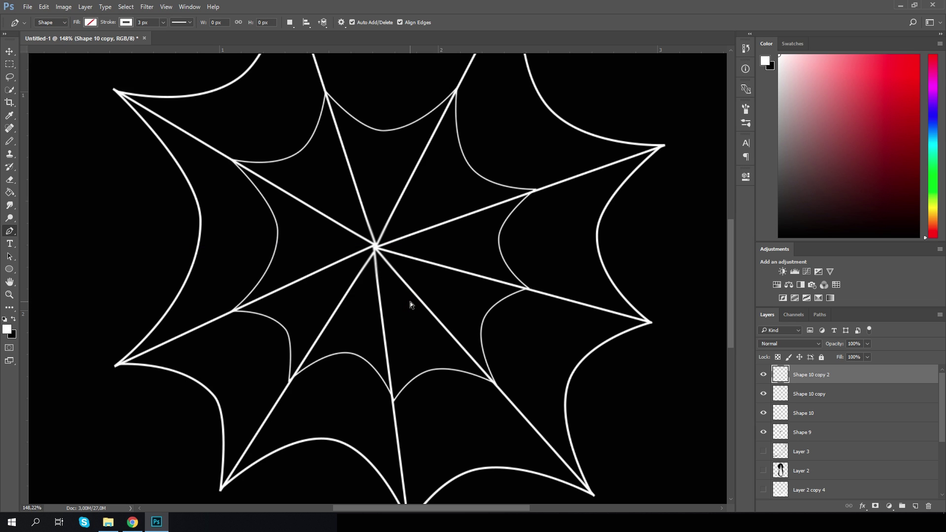
{"action": "key", "text": "ctrl+t"}
{"action": "left_click_drag", "start_coordinate": [537, 400], "coordinate": [440, 322]}
{"action": "mouse_move", "coordinate": [397, 276]}
{"action": "left_mouse_down"}
{"action": "mouse_move", "coordinate": [392, 266]}
{"action": "mouse_move", "coordinate": [399, 271]}
{"action": "left_mouse_up"}
{"action": "scroll", "coordinate": [393, 273], "scroll_direction": "up", "scroll_amount": 2}
{"action": "key", "text": "Return"}
{"action": "key", "text": "p"}
{"action": "key", "text": "ctrl+t"}
{"action": "key", "text": "Return"}
{"action": "key", "text": "p"}
{"action": "scroll", "coordinate": [398, 271], "scroll_direction": "down", "scroll_amount": 6}
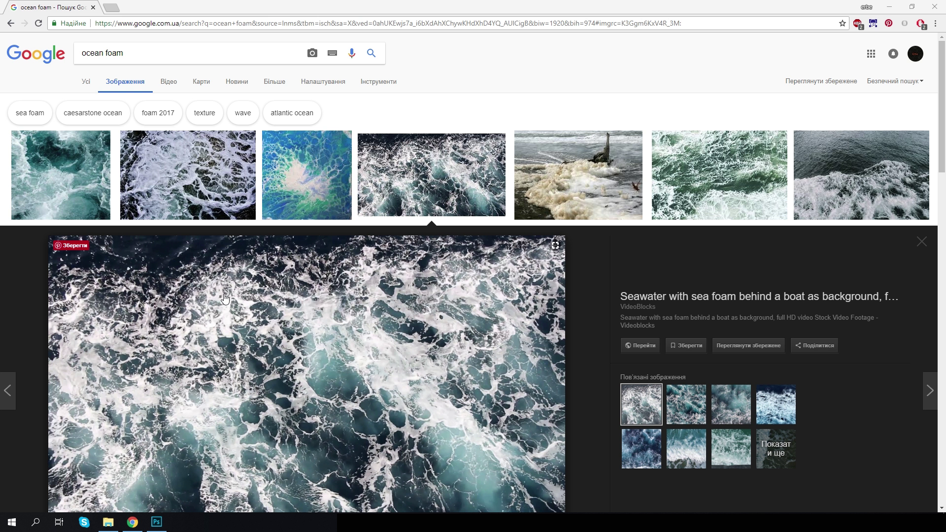
Look over the "ocean foam" image search results and the sea foam photo in Chrome, and switch back to Photoshop
{"action": "triple_click", "coordinate": [142, 55]}
{"action": "scroll", "coordinate": [143, 247], "scroll_direction": "down", "scroll_amount": 10}
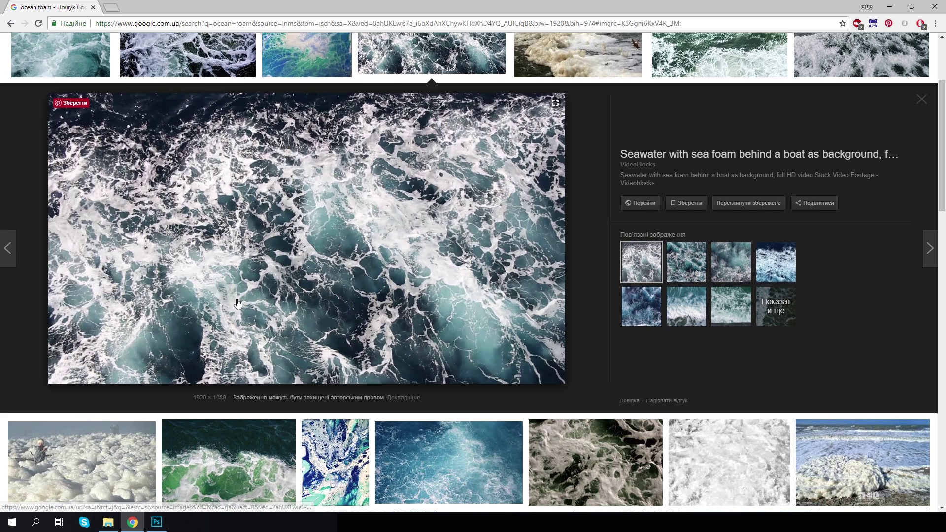
{"action": "scroll", "coordinate": [148, 444], "scroll_direction": "up", "scroll_amount": 4}
{"action": "left_click", "coordinate": [156, 522]}
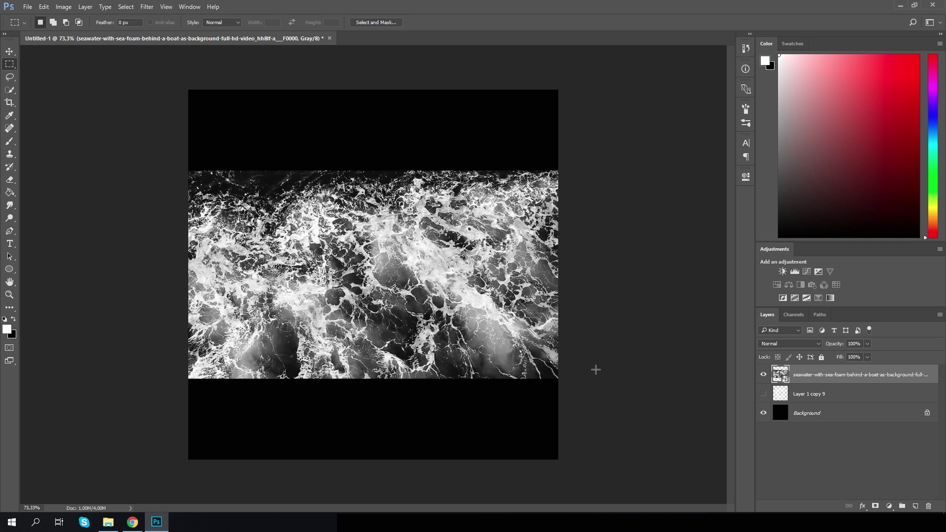
Scale the sea foam photo to about 9.06% so it spans the full canvas height, and rasterize its layer
{"action": "key", "text": "ctrl+t"}
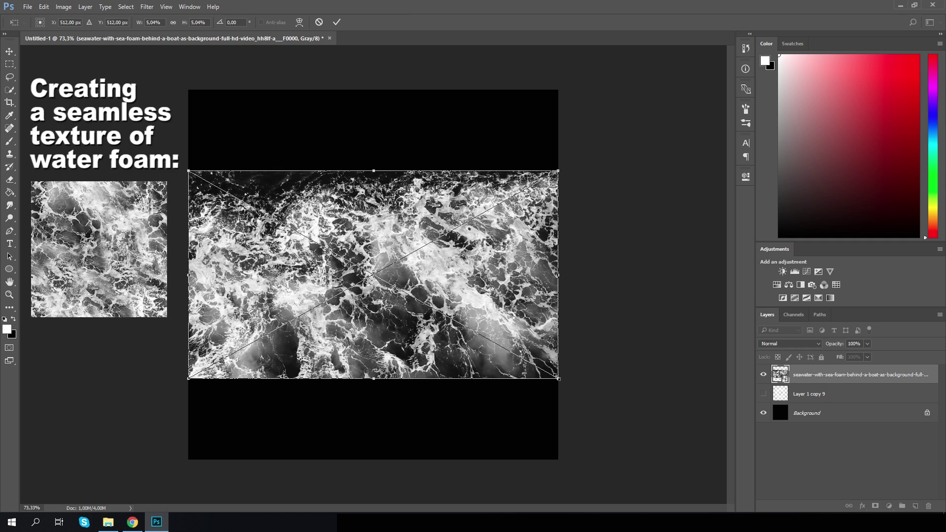
{"action": "left_click_drag", "start_coordinate": [558, 380], "coordinate": [709, 458]}
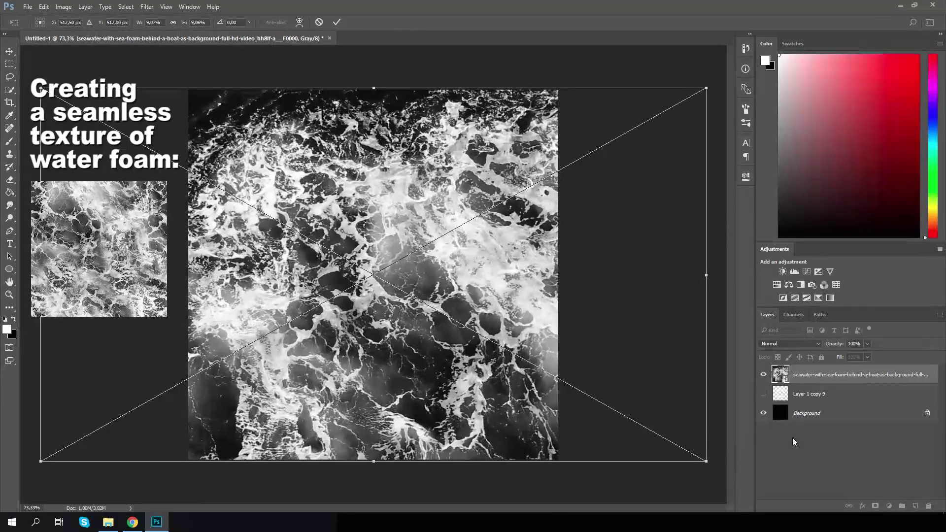
{"action": "key", "text": "Return"}
{"action": "right_click", "coordinate": [801, 377]}
{"action": "left_click", "coordinate": [838, 259]}
{"action": "scroll", "coordinate": [531, 341], "scroll_direction": "down", "scroll_amount": 3}
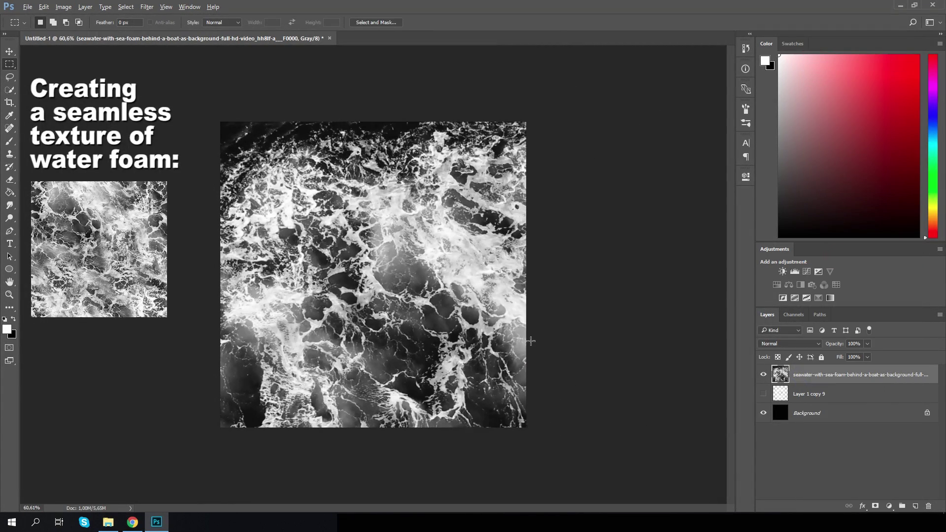
Shift the foam photo upward and enlarge it so it fills the whole canvas with the dark upper water cropped out
{"action": "key", "text": "ctrl+t"}
{"action": "left_click_drag", "start_coordinate": [530, 341], "coordinate": [443, 305]}
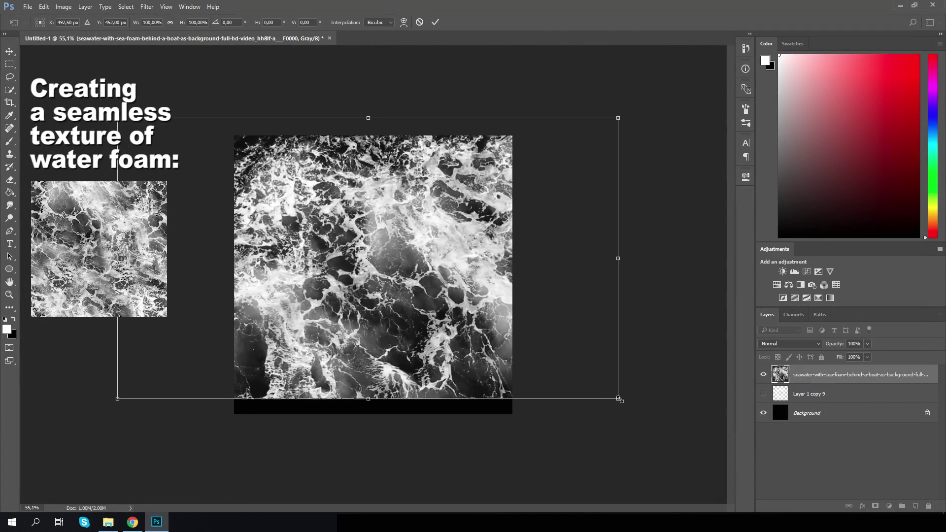
{"action": "left_click_drag", "start_coordinate": [619, 399], "coordinate": [653, 418]}
{"action": "left_click_drag", "start_coordinate": [499, 369], "coordinate": [506, 373]}
{"action": "key", "text": "Return"}
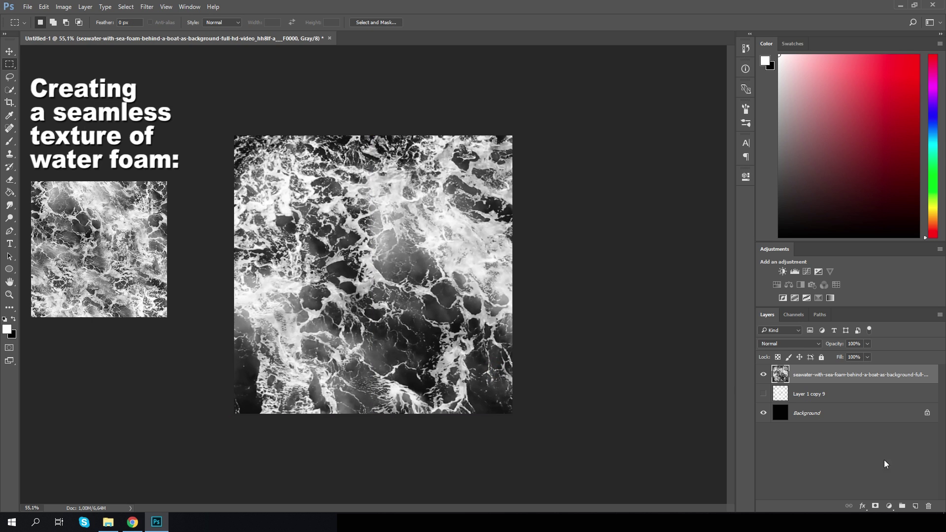
Select the entire canvas area of the foam photo and copy it to a new layer
{"action": "left_click_drag", "start_coordinate": [200, 121], "coordinate": [551, 428]}
{"action": "key", "text": "ctrl+j"}
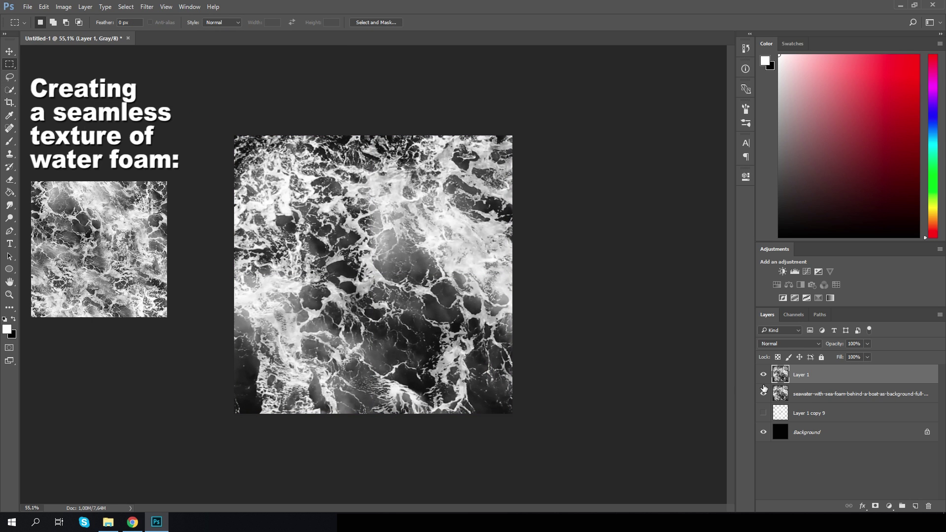
{"action": "left_click", "coordinate": [763, 377]}
{"action": "left_click", "coordinate": [764, 377]}
{"action": "key", "text": "ctrl+t"}
{"action": "key", "text": "Escape"}
Hide the canvas-sized copy and move the original foam photo right to bring its left part into the canvas
{"action": "left_click", "coordinate": [787, 396]}
{"action": "left_click", "coordinate": [764, 377]}
{"action": "key", "text": "ctrl+t"}
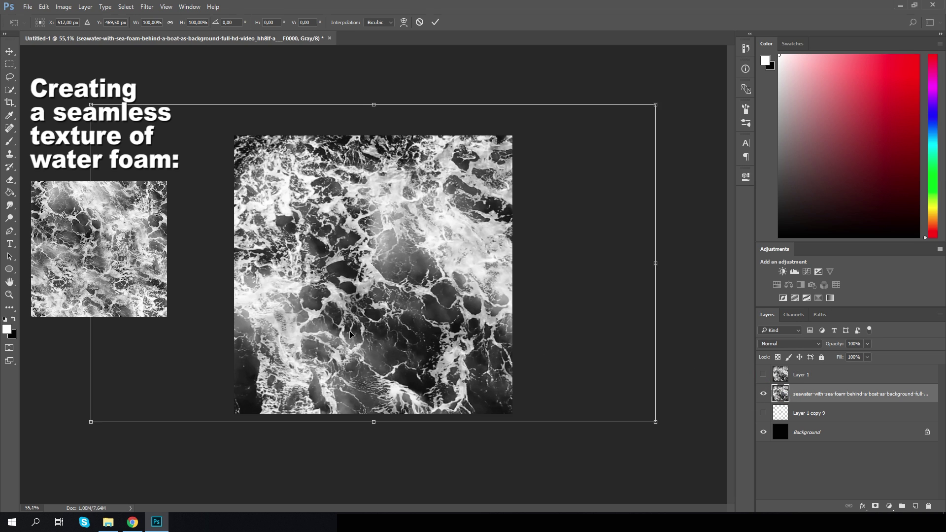
{"action": "left_click_drag", "start_coordinate": [348, 329], "coordinate": [475, 330]}
{"action": "key", "text": "Return"}
{"action": "key", "text": "m"}
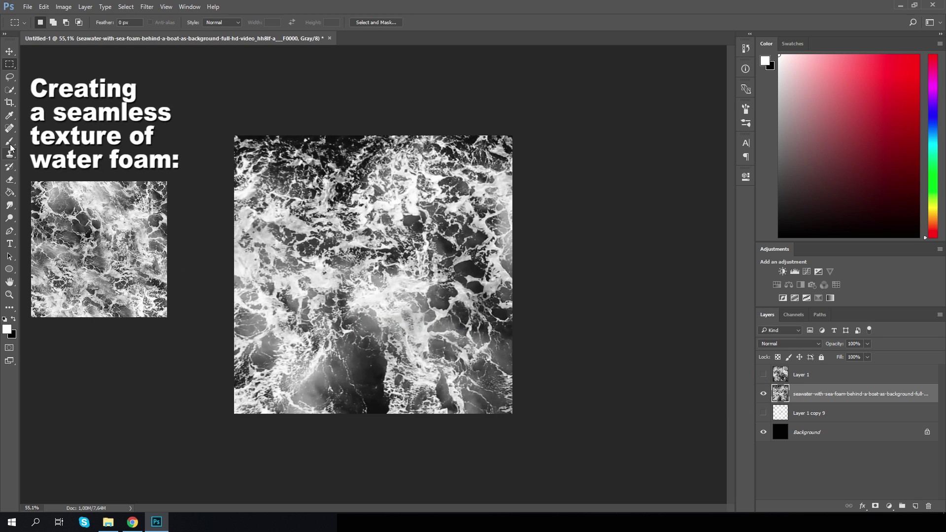
Lasso a rounded foam patch in the upper left of the photo, copy it to a new layer and hide that layer
{"action": "left_click", "coordinate": [10, 78]}
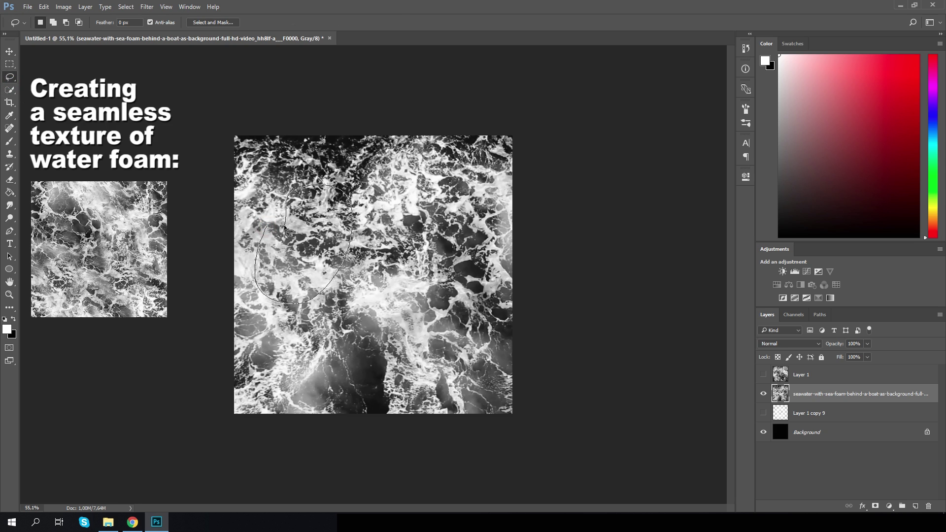
{"action": "left_click_drag", "start_coordinate": [284, 227], "coordinate": [283, 221]}
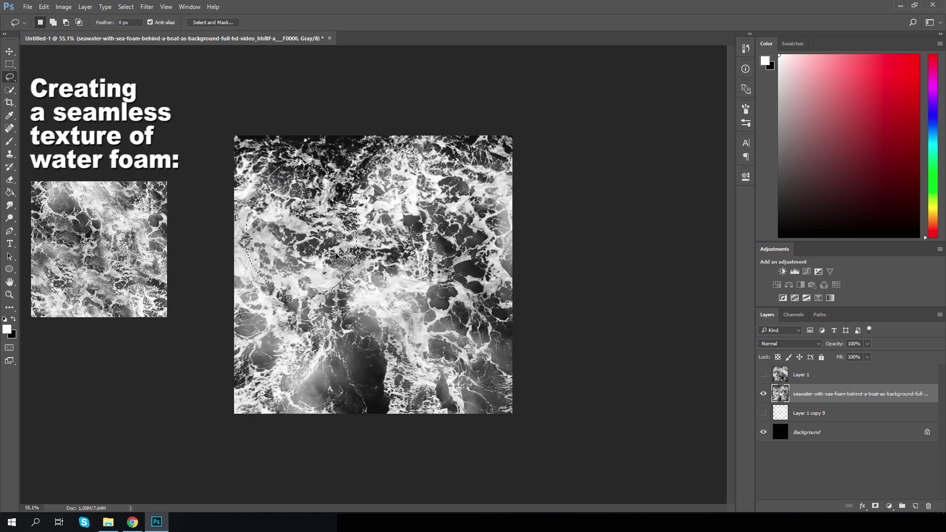
{"action": "key", "text": "ctrl+j"}
{"action": "left_click", "coordinate": [766, 394]}
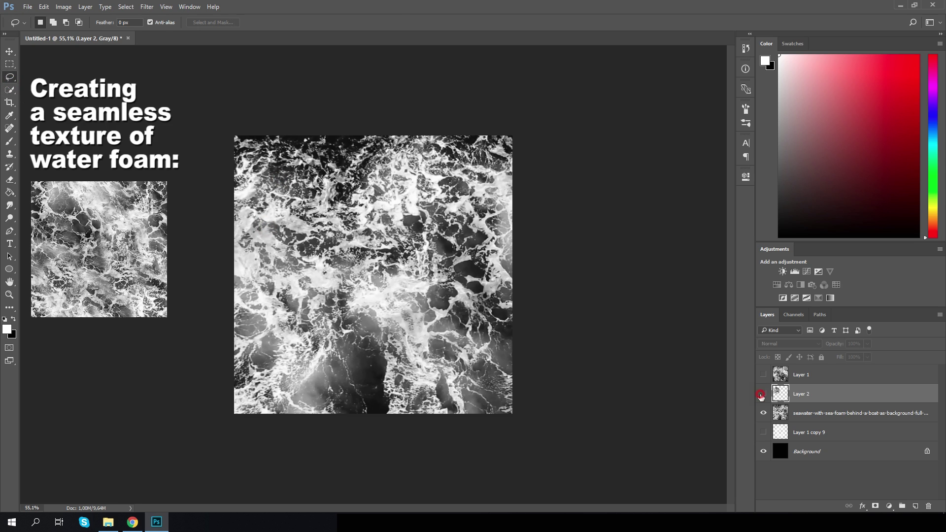
Lasso a second foam patch on the left side of the original photo layer and copy it to a new layer
{"action": "left_click", "coordinate": [783, 415]}
{"action": "mouse_move", "coordinate": [251, 296]}
{"action": "left_mouse_down"}
{"action": "mouse_move", "coordinate": [309, 414]}
{"action": "mouse_move", "coordinate": [302, 236]}
{"action": "mouse_move", "coordinate": [257, 306]}
{"action": "left_mouse_up"}
{"action": "key", "text": "ctrl+j"}
Move the original foam photo left to bring its right part into the canvas, and hide Layer 3
{"action": "left_click", "coordinate": [773, 430]}
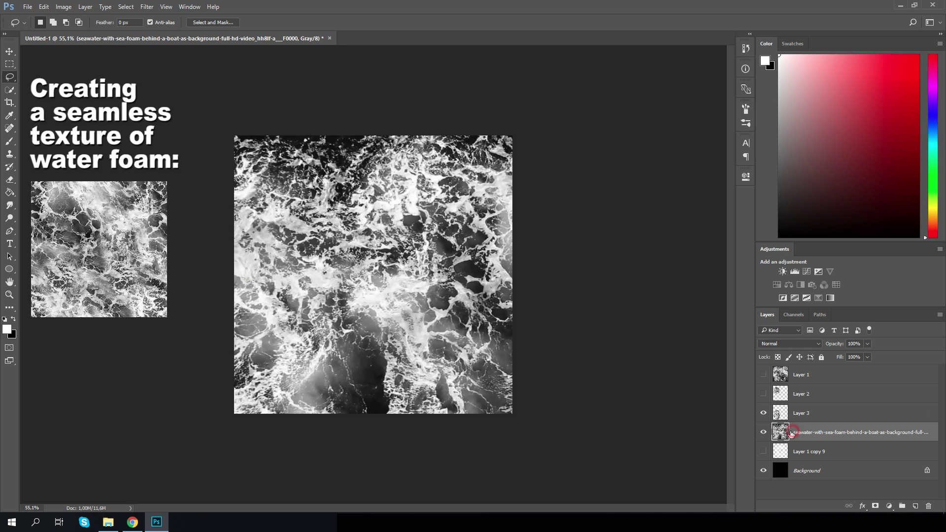
{"action": "key", "text": "ctrl+t"}
{"action": "left_click_drag", "start_coordinate": [503, 349], "coordinate": [246, 347]}
{"action": "key", "text": "Return"}
{"action": "key", "text": "l"}
{"action": "left_click", "coordinate": [759, 412]}
Lasso a foam patch in the lower right of the photo, copy it to a new layer and hide that layer
{"action": "left_click_drag", "start_coordinate": [401, 285], "coordinate": [439, 387]}
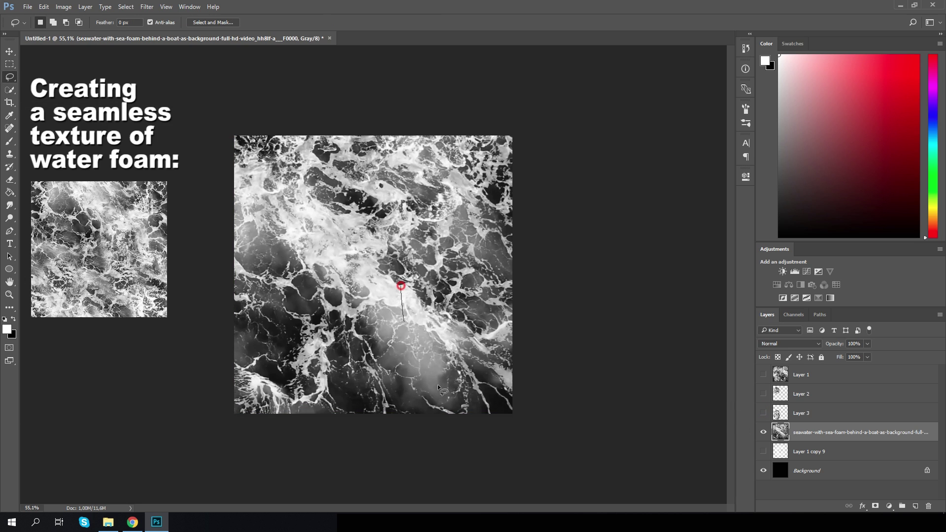
{"action": "key", "text": "ctrl+j"}
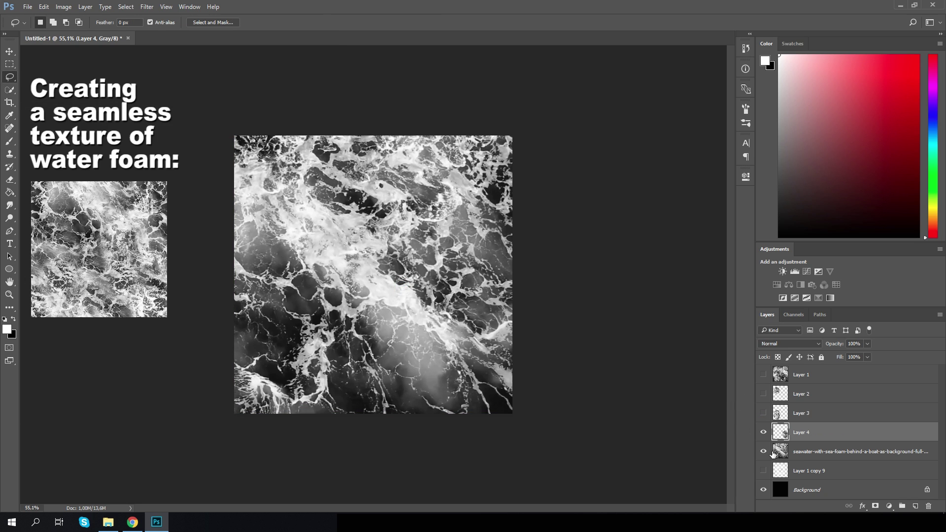
{"action": "left_click", "coordinate": [763, 432]}
Copy a lassoed foam patch from the upper right of the photo to a new layer and hide that layer
{"action": "left_click", "coordinate": [792, 447]}
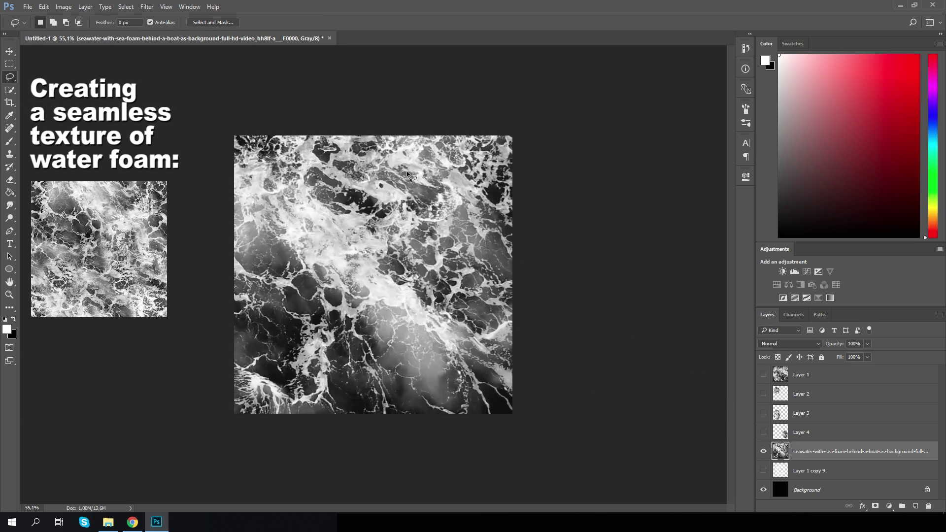
{"action": "key", "text": "ctrl+j"}
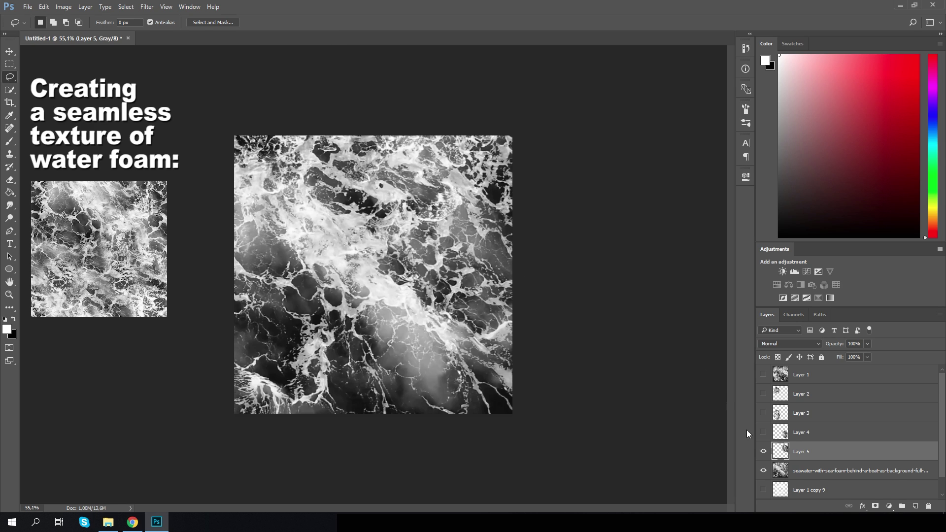
{"action": "left_click", "coordinate": [764, 452]}
Lasso an oval foam patch near the photo's upper middle, copy it to a new layer and hide the original photo
{"action": "left_click", "coordinate": [791, 472]}
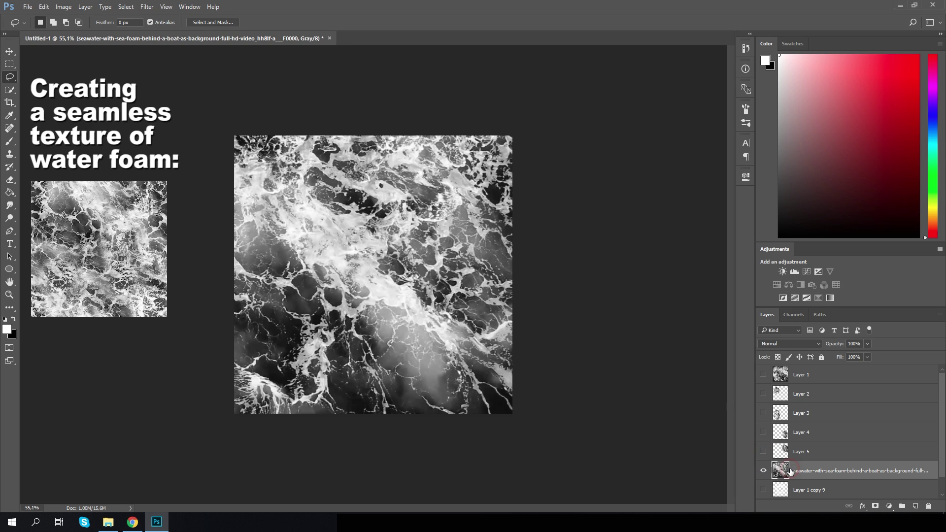
{"action": "left_click_drag", "start_coordinate": [386, 229], "coordinate": [383, 221]}
{"action": "key", "text": "ctrl+j"}
{"action": "left_click", "coordinate": [763, 490]}
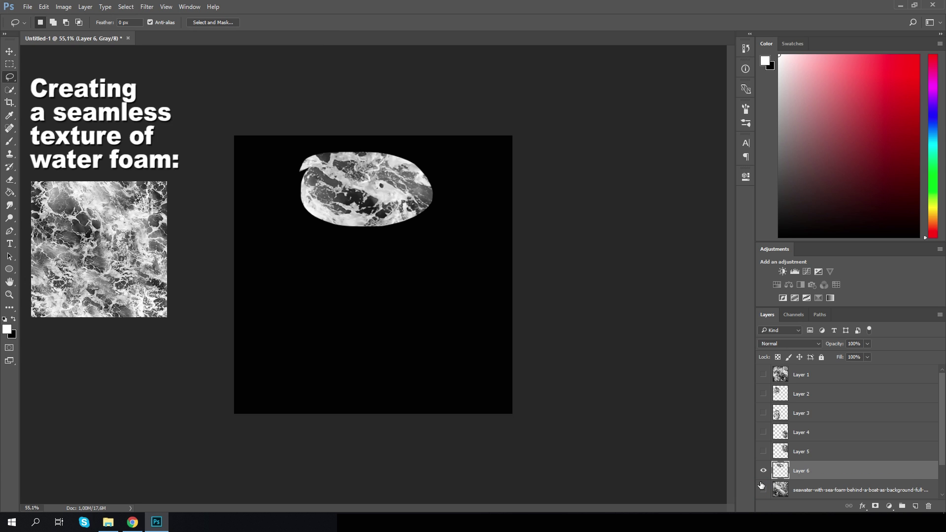
Move the five foam patch layers, Layer 2 to Layer 6, above Layer 1 in the stack
{"action": "left_click", "coordinate": [800, 402]}
{"action": "left_click", "coordinate": [807, 470], "text": "shift"}
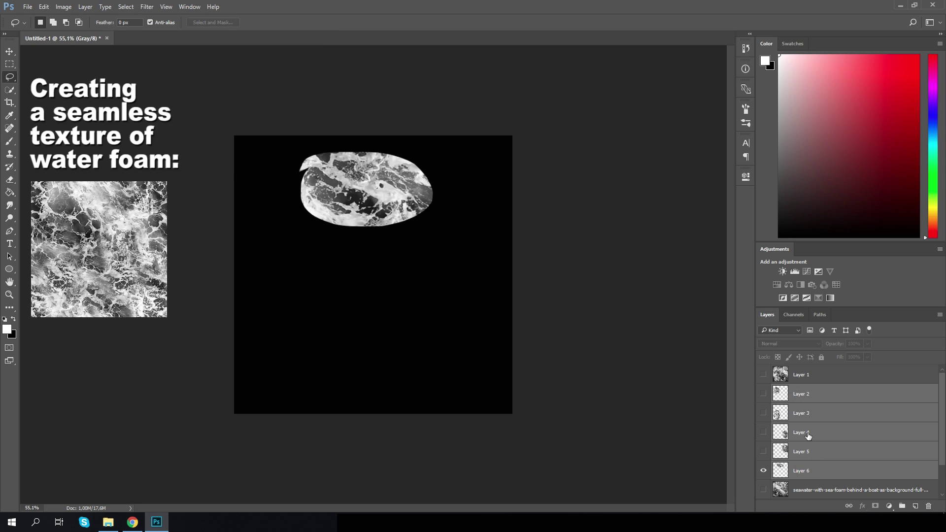
{"action": "left_click_drag", "start_coordinate": [799, 402], "coordinate": [793, 380]}
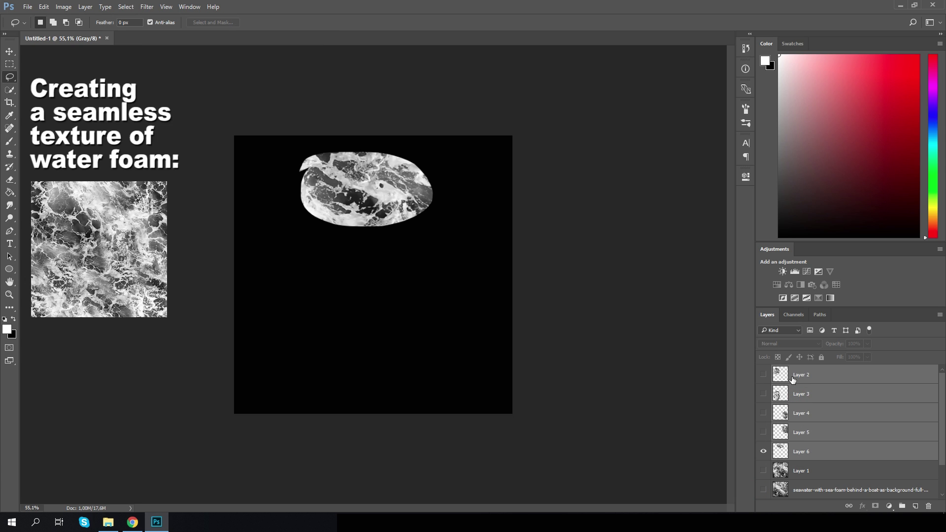
Show Layer 1 and apply the Offset filter to it so its edge seams move to the middle of the canvas
{"action": "left_click", "coordinate": [763, 471]}
{"action": "left_click", "coordinate": [790, 472]}
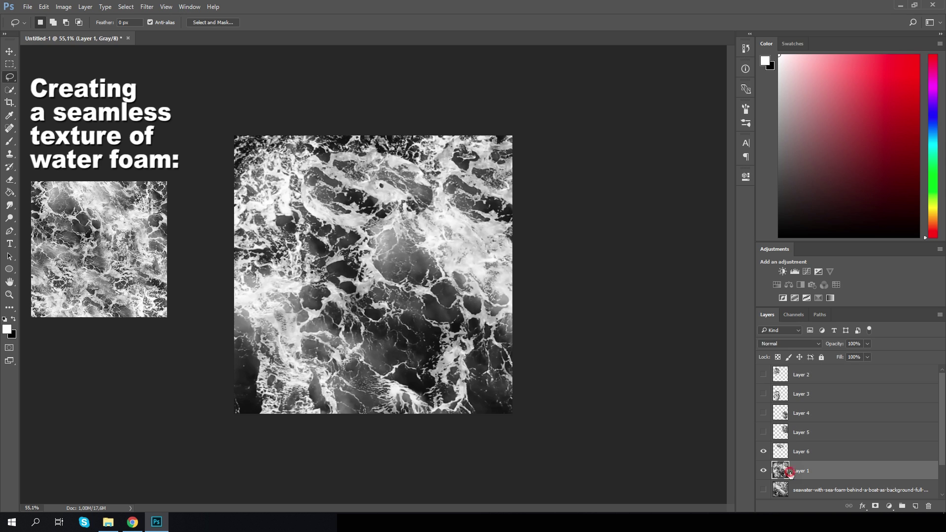
{"action": "left_click", "coordinate": [140, 7]}
{"action": "left_click", "coordinate": [156, 16]}
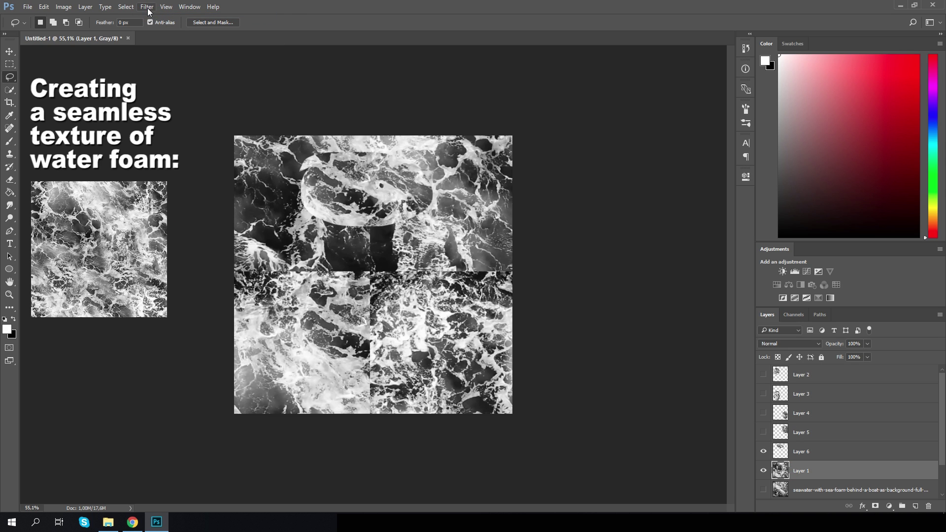
{"action": "left_click", "coordinate": [148, 10]}
{"action": "mouse_move", "coordinate": [168, 198]}
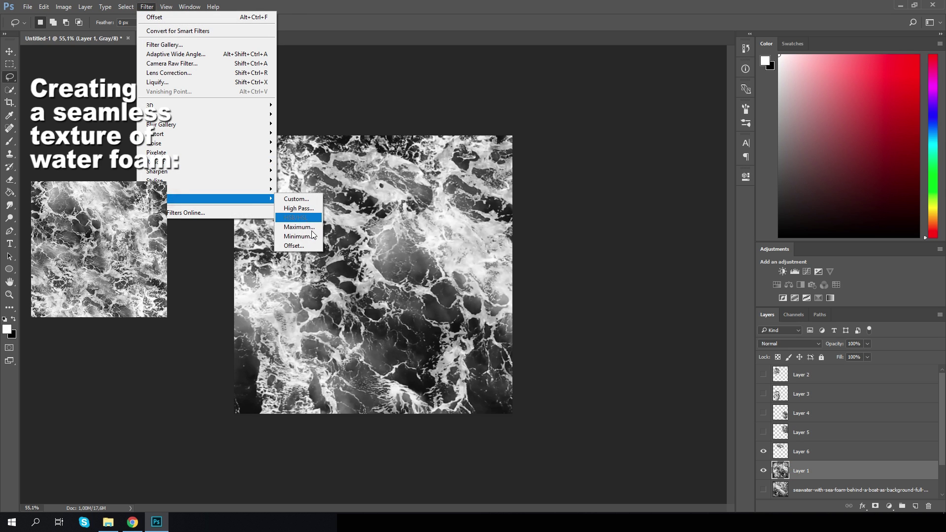
{"action": "left_click", "coordinate": [296, 245]}
{"action": "left_click", "coordinate": [532, 152]}
{"action": "scroll", "coordinate": [398, 303], "scroll_direction": "up", "scroll_amount": 5}
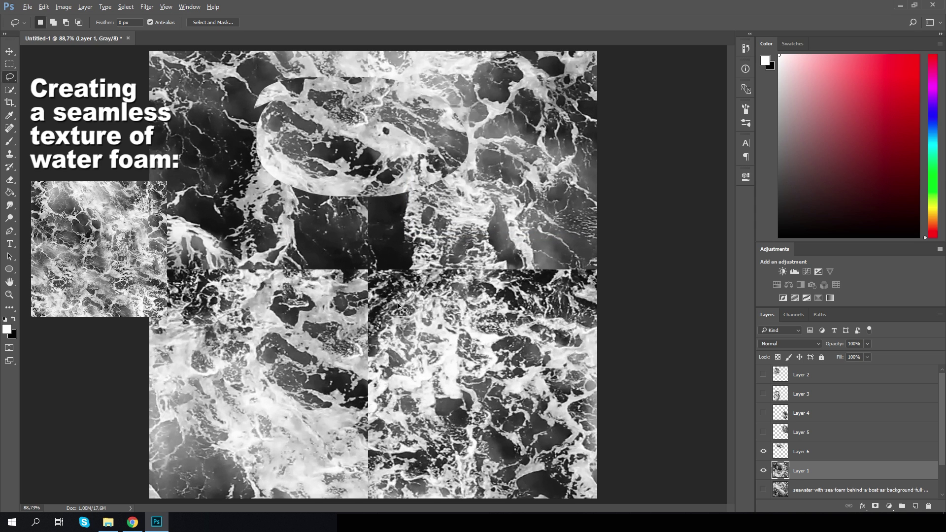
{"action": "scroll", "coordinate": [400, 306], "scroll_direction": "down", "scroll_amount": 2}
Hide Layer 1 and fade the edges of the Layer 6 foam patch with a soft Eraser at sizes 300 and 200
{"action": "left_click", "coordinate": [764, 470]}
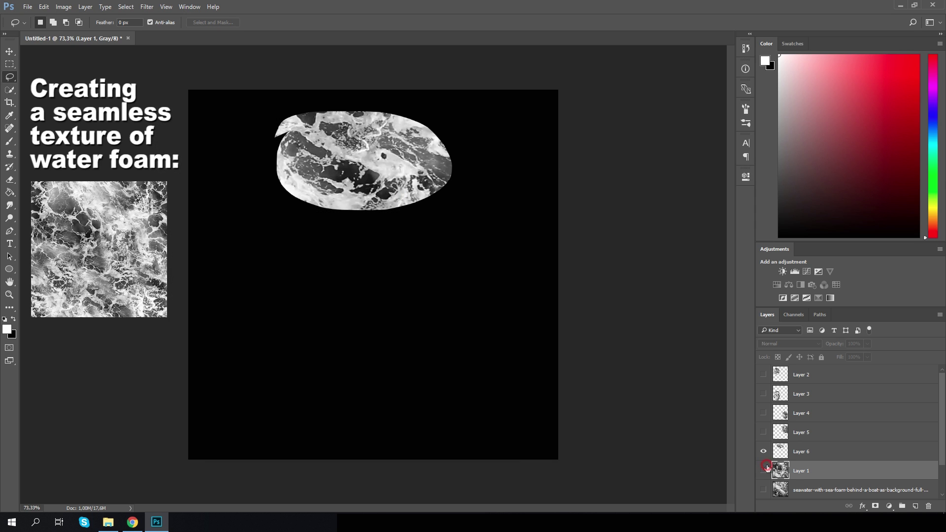
{"action": "left_click", "coordinate": [10, 180]}
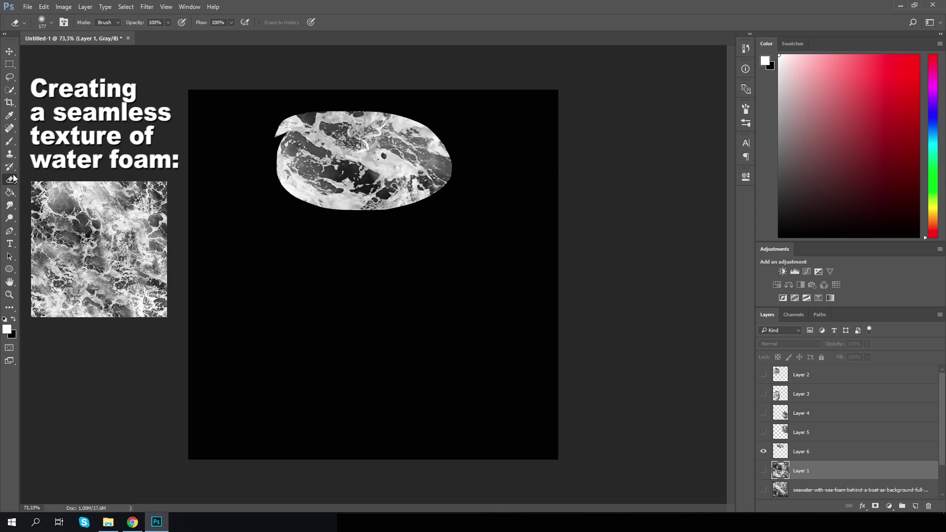
{"action": "left_click", "coordinate": [792, 455]}
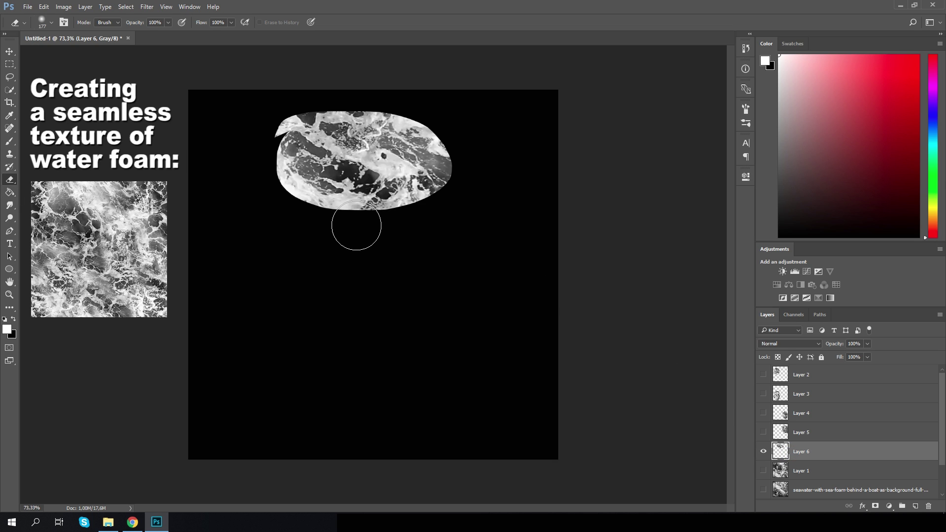
{"action": "key", "text": "bracketright"}
{"action": "key", "text": "bracketright"}
{"action": "mouse_move", "coordinate": [258, 211]}
{"action": "left_mouse_down"}
{"action": "mouse_move", "coordinate": [459, 222]}
{"action": "mouse_move", "coordinate": [379, 91]}
{"action": "mouse_move", "coordinate": [244, 77]}
{"action": "left_mouse_up"}
{"action": "key", "text": "ctrl+z"}
{"action": "mouse_move", "coordinate": [504, 174]}
{"action": "left_mouse_down"}
{"action": "mouse_move", "coordinate": [476, 124]}
{"action": "mouse_move", "coordinate": [338, 78]}
{"action": "mouse_move", "coordinate": [245, 129]}
{"action": "mouse_move", "coordinate": [236, 232]}
{"action": "mouse_move", "coordinate": [328, 260]}
{"action": "mouse_move", "coordinate": [408, 258]}
{"action": "mouse_move", "coordinate": [500, 180]}
{"action": "left_mouse_up"}
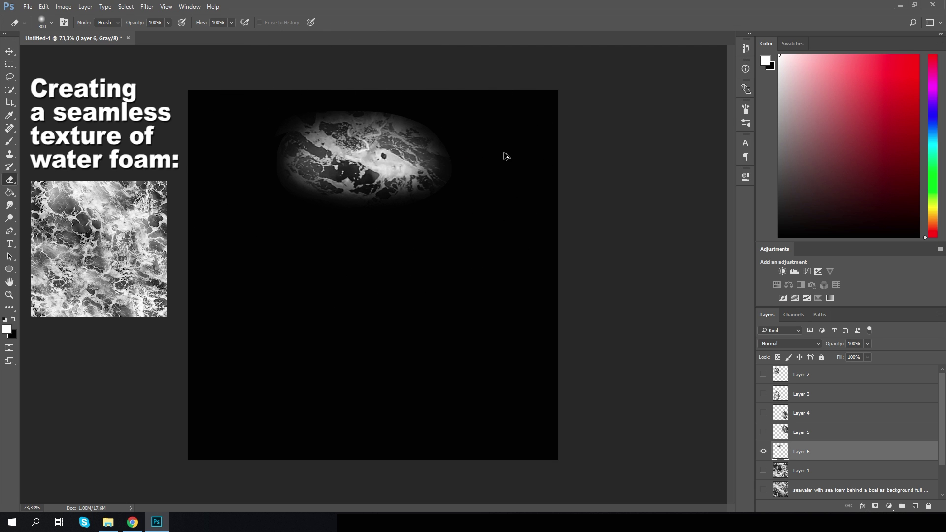
{"action": "key", "text": "bracketleft"}
{"action": "key", "text": "bracketleft"}
{"action": "mouse_move", "coordinate": [466, 224]}
{"action": "left_mouse_down"}
{"action": "mouse_move", "coordinate": [454, 112]}
{"action": "mouse_move", "coordinate": [466, 123]}
{"action": "mouse_move", "coordinate": [422, 88]}
{"action": "mouse_move", "coordinate": [357, 69]}
{"action": "mouse_move", "coordinate": [360, 85]}
{"action": "mouse_move", "coordinate": [465, 80]}
{"action": "mouse_move", "coordinate": [493, 117]}
{"action": "mouse_move", "coordinate": [322, 76]}
{"action": "mouse_move", "coordinate": [262, 132]}
{"action": "mouse_move", "coordinate": [262, 98]}
{"action": "mouse_move", "coordinate": [261, 190]}
{"action": "mouse_move", "coordinate": [382, 236]}
{"action": "mouse_move", "coordinate": [344, 235]}
{"action": "left_mouse_up"}
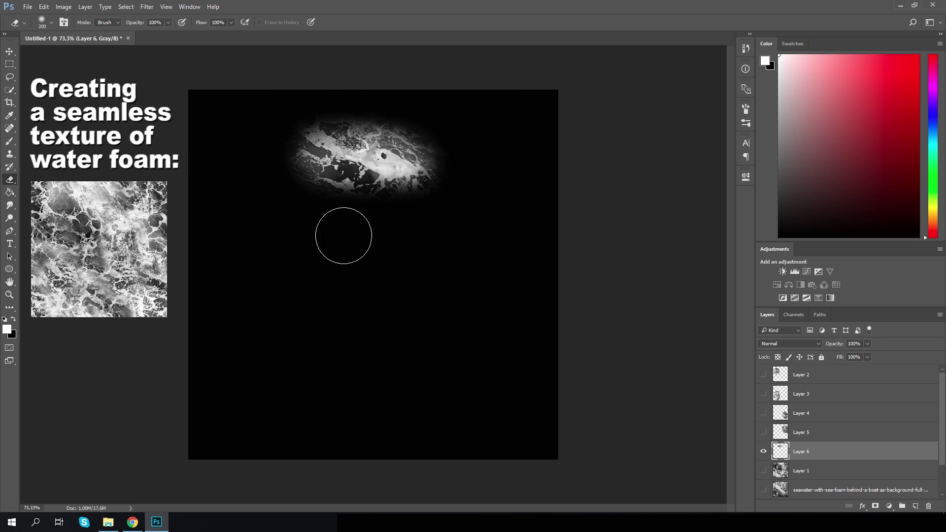
Hide Layer 6, show Layer 5 and move its foam patch away from the canvas's right edge
{"action": "left_click", "coordinate": [763, 452]}
{"action": "left_click", "coordinate": [764, 432]}
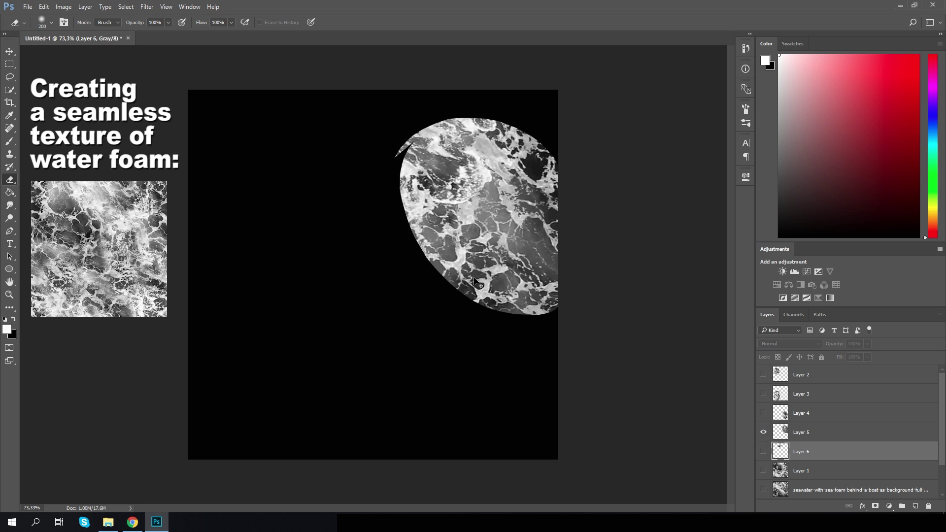
{"action": "left_click", "coordinate": [803, 432]}
{"action": "key", "text": "v"}
{"action": "left_click_drag", "start_coordinate": [513, 253], "coordinate": [426, 266]}
Fade the edges of the Layer 5 foam patch with a soft Eraser, enlarging the brush from 200 to 500
{"action": "key", "text": "e"}
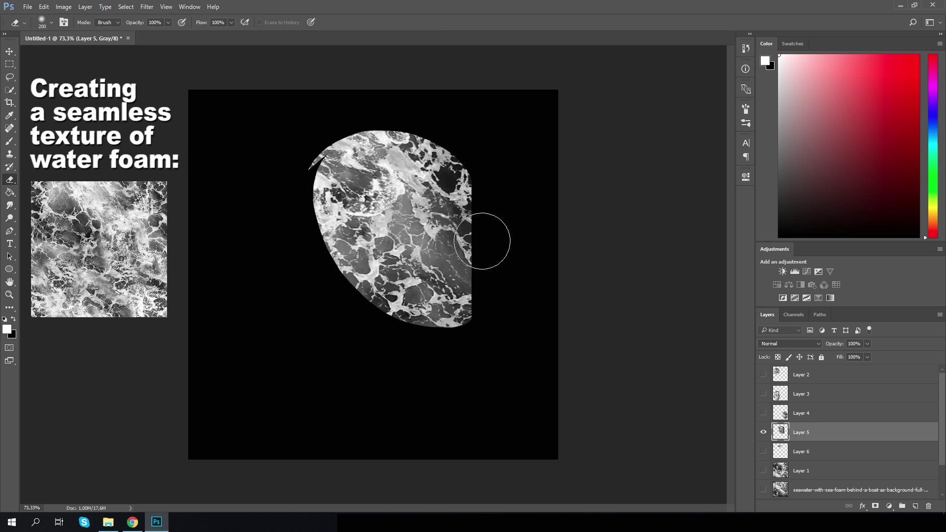
{"action": "mouse_move", "coordinate": [483, 241]}
{"action": "left_mouse_down"}
{"action": "mouse_move", "coordinate": [487, 294]}
{"action": "mouse_move", "coordinate": [500, 273]}
{"action": "mouse_move", "coordinate": [410, 353]}
{"action": "mouse_move", "coordinate": [384, 339]}
{"action": "mouse_move", "coordinate": [337, 305]}
{"action": "mouse_move", "coordinate": [349, 301]}
{"action": "mouse_move", "coordinate": [271, 193]}
{"action": "mouse_move", "coordinate": [296, 177]}
{"action": "mouse_move", "coordinate": [336, 121]}
{"action": "mouse_move", "coordinate": [476, 116]}
{"action": "mouse_move", "coordinate": [477, 159]}
{"action": "mouse_move", "coordinate": [499, 179]}
{"action": "mouse_move", "coordinate": [495, 190]}
{"action": "mouse_move", "coordinate": [511, 156]}
{"action": "mouse_move", "coordinate": [273, 223]}
{"action": "mouse_move", "coordinate": [307, 131]}
{"action": "left_mouse_up"}
{"action": "key", "text": "bracketright"}
{"action": "key", "text": "bracketright"}
{"action": "key", "text": "bracketright"}
{"action": "key", "text": "bracketright"}
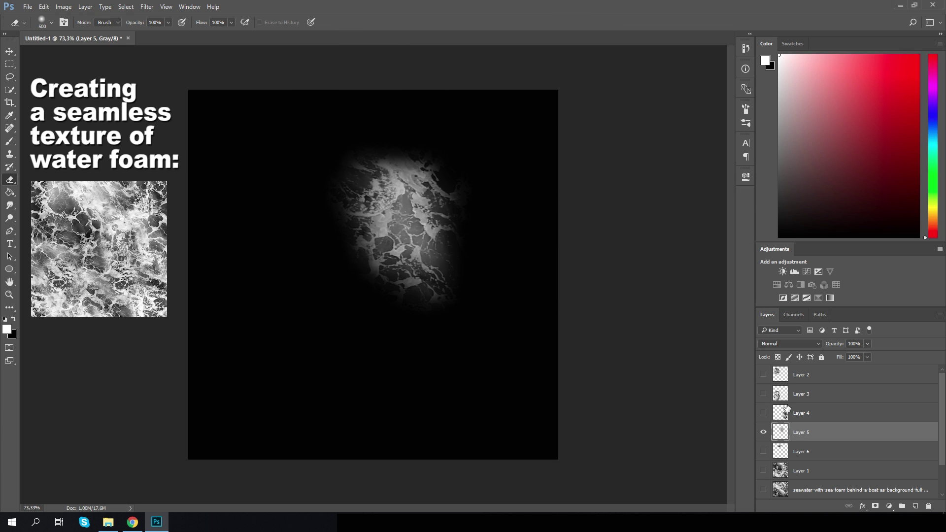
Hide Layer 5, show Layer 4 and move its foam patch toward the middle of the canvas
{"action": "left_click", "coordinate": [763, 431]}
{"action": "left_click", "coordinate": [763, 413]}
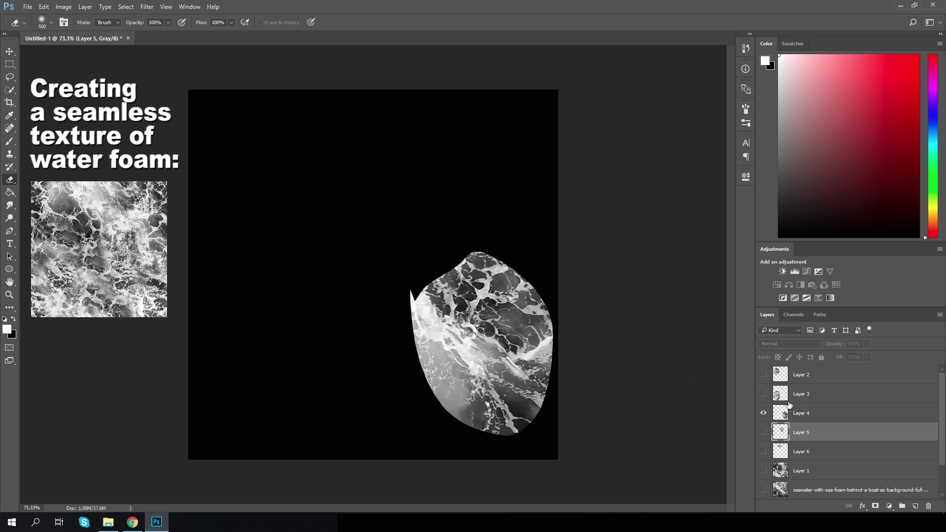
{"action": "left_click", "coordinate": [763, 413]}
{"action": "left_click", "coordinate": [809, 413]}
{"action": "left_click", "coordinate": [763, 413]}
{"action": "key", "text": "ctrl+t"}
{"action": "left_click_drag", "start_coordinate": [522, 367], "coordinate": [377, 288]}
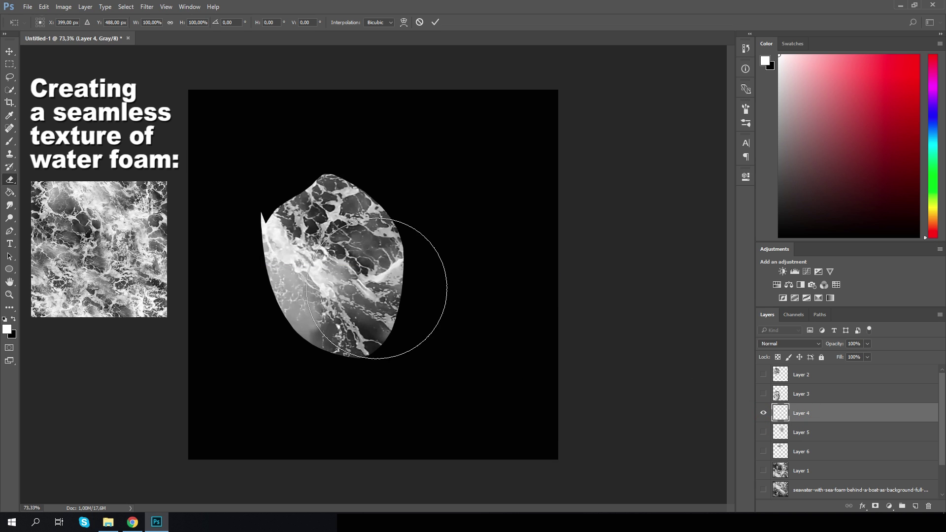
{"action": "key", "text": "Return"}
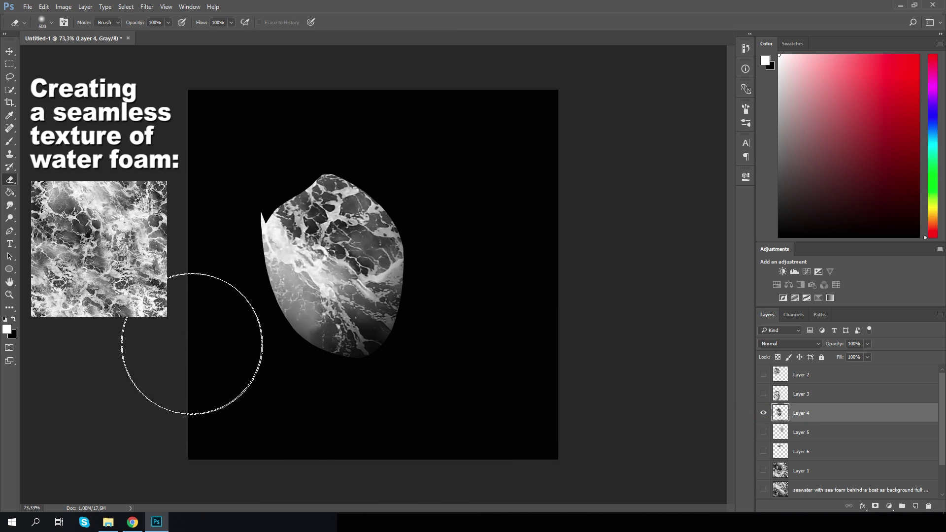
Fade the edges of the Layer 4 foam patch with a soft Eraser, reducing the brush from 500 to 150
{"action": "mouse_move", "coordinate": [192, 343]}
{"action": "left_mouse_down"}
{"action": "mouse_move", "coordinate": [188, 321]}
{"action": "mouse_move", "coordinate": [279, 84]}
{"action": "mouse_move", "coordinate": [435, 110]}
{"action": "left_mouse_up"}
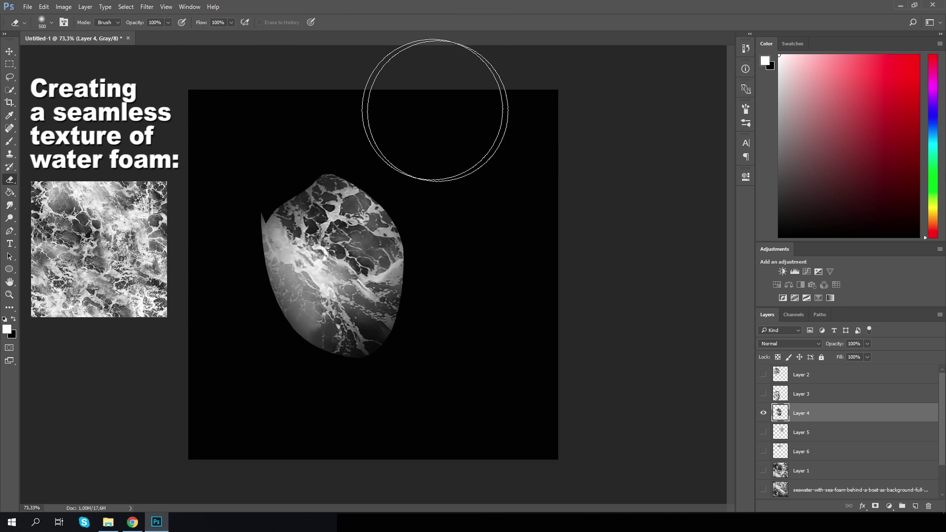
{"action": "key", "text": "bracketleft"}
{"action": "key", "text": "bracketleft"}
{"action": "key", "text": "bracketleft"}
{"action": "key", "text": "bracketleft"}
{"action": "key", "text": "bracketleft"}
{"action": "key", "text": "bracketleft"}
{"action": "mouse_move", "coordinate": [420, 262]}
{"action": "left_mouse_down"}
{"action": "mouse_move", "coordinate": [377, 378]}
{"action": "mouse_move", "coordinate": [311, 373]}
{"action": "mouse_move", "coordinate": [343, 372]}
{"action": "mouse_move", "coordinate": [262, 300]}
{"action": "mouse_move", "coordinate": [236, 210]}
{"action": "mouse_move", "coordinate": [253, 178]}
{"action": "mouse_move", "coordinate": [245, 222]}
{"action": "left_mouse_up"}
{"action": "mouse_move", "coordinate": [309, 160]}
{"action": "left_mouse_down"}
{"action": "mouse_move", "coordinate": [391, 174]}
{"action": "mouse_move", "coordinate": [389, 195]}
{"action": "mouse_move", "coordinate": [434, 288]}
{"action": "mouse_move", "coordinate": [418, 275]}
{"action": "mouse_move", "coordinate": [381, 159]}
{"action": "mouse_move", "coordinate": [319, 161]}
{"action": "mouse_move", "coordinate": [282, 181]}
{"action": "mouse_move", "coordinate": [296, 153]}
{"action": "mouse_move", "coordinate": [378, 130]}
{"action": "left_mouse_up"}
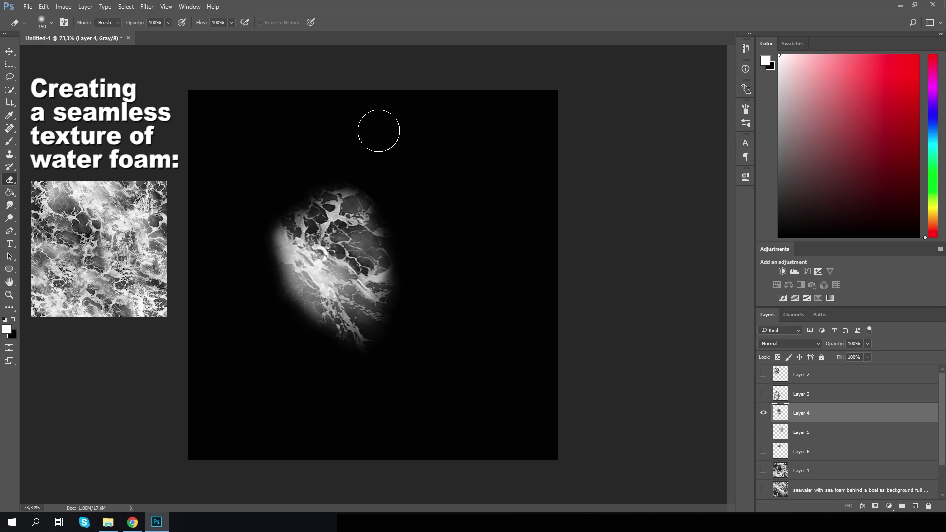
Hide Layer 4, show Layer 3 and move its foam patch toward the middle of the canvas
{"action": "left_click", "coordinate": [763, 413]}
{"action": "left_click", "coordinate": [764, 395]}
{"action": "left_click", "coordinate": [812, 398]}
{"action": "key", "text": "ctrl+t"}
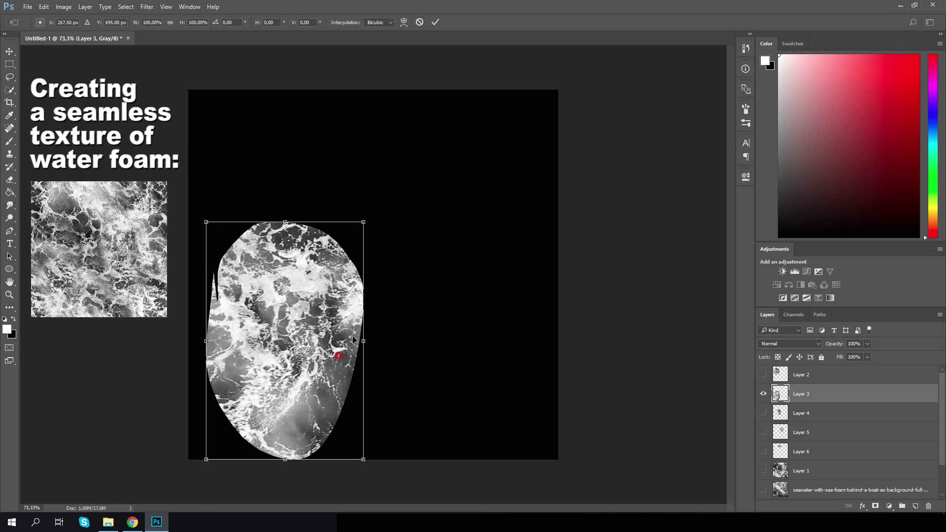
{"action": "left_click_drag", "start_coordinate": [338, 354], "coordinate": [432, 288]}
{"action": "key", "text": "Return"}
Fade the edges of the Layer 3 foam patch with a soft Eraser, enlarging the brush from 150 to 300
{"action": "mouse_move", "coordinate": [462, 319]}
{"action": "left_mouse_down"}
{"action": "mouse_move", "coordinate": [459, 351]}
{"action": "mouse_move", "coordinate": [434, 394]}
{"action": "mouse_move", "coordinate": [375, 411]}
{"action": "mouse_move", "coordinate": [425, 407]}
{"action": "mouse_move", "coordinate": [364, 402]}
{"action": "mouse_move", "coordinate": [316, 375]}
{"action": "mouse_move", "coordinate": [323, 386]}
{"action": "mouse_move", "coordinate": [282, 289]}
{"action": "mouse_move", "coordinate": [304, 161]}
{"action": "mouse_move", "coordinate": [301, 204]}
{"action": "mouse_move", "coordinate": [368, 149]}
{"action": "mouse_move", "coordinate": [394, 144]}
{"action": "mouse_move", "coordinate": [371, 138]}
{"action": "mouse_move", "coordinate": [457, 176]}
{"action": "mouse_move", "coordinate": [452, 169]}
{"action": "mouse_move", "coordinate": [425, 183]}
{"action": "mouse_move", "coordinate": [463, 278]}
{"action": "mouse_move", "coordinate": [459, 321]}
{"action": "mouse_move", "coordinate": [468, 212]}
{"action": "left_mouse_up"}
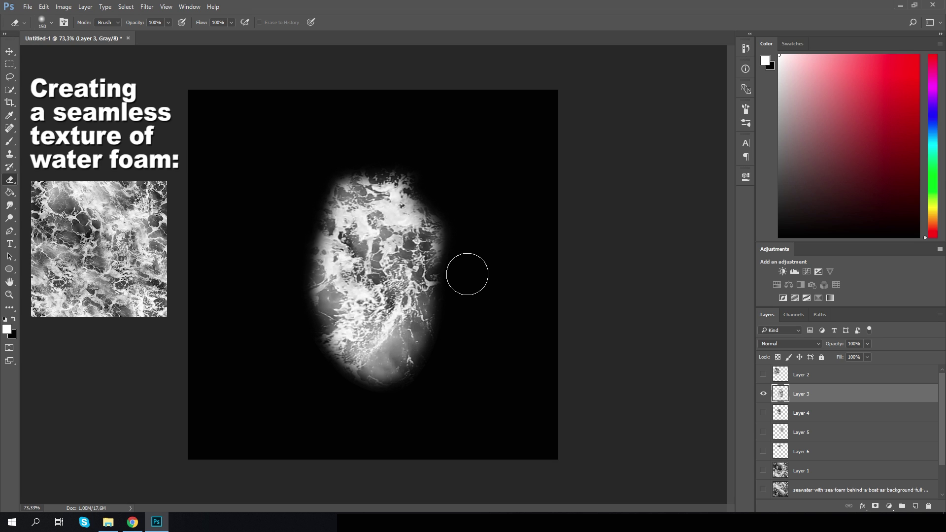
{"action": "key", "text": "]"}
{"action": "key", "text": "]"}
{"action": "key", "text": "]"}
{"action": "left_click_drag", "start_coordinate": [487, 308], "coordinate": [472, 297]}
{"action": "mouse_move", "coordinate": [370, 403]}
{"action": "left_mouse_down"}
{"action": "mouse_move", "coordinate": [283, 255]}
{"action": "mouse_move", "coordinate": [302, 199]}
{"action": "mouse_move", "coordinate": [387, 138]}
{"action": "left_mouse_up"}
Hide Layer 3, show Layer 2 and move its foam patch to the middle of the canvas
{"action": "left_click", "coordinate": [764, 394]}
{"action": "left_click", "coordinate": [791, 375]}
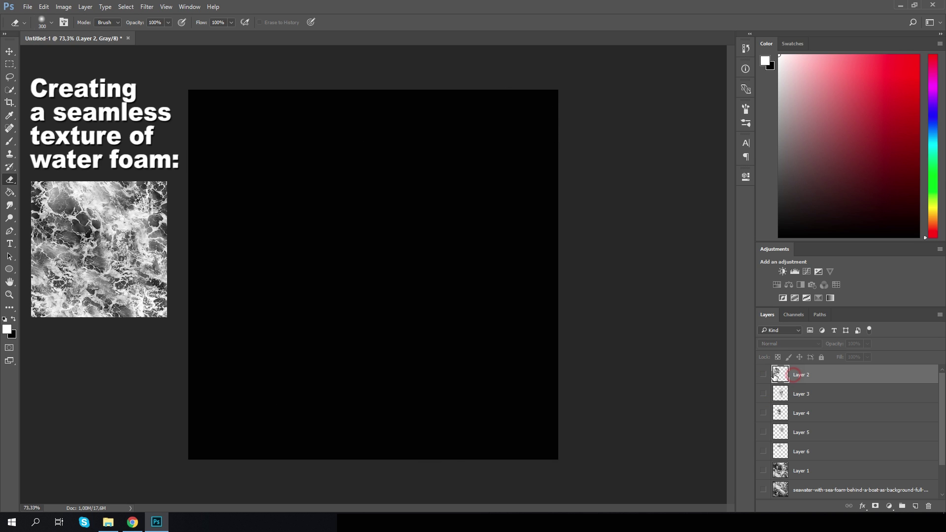
{"action": "left_click", "coordinate": [763, 374]}
{"action": "key", "text": "ctrl+t"}
{"action": "left_click_drag", "start_coordinate": [311, 233], "coordinate": [408, 301]}
{"action": "key", "text": "Return"}
Fade the edges of the Layer 2 foam patch with a smaller soft Eraser, finishing with the brush at size 250
{"action": "key", "text": "e"}
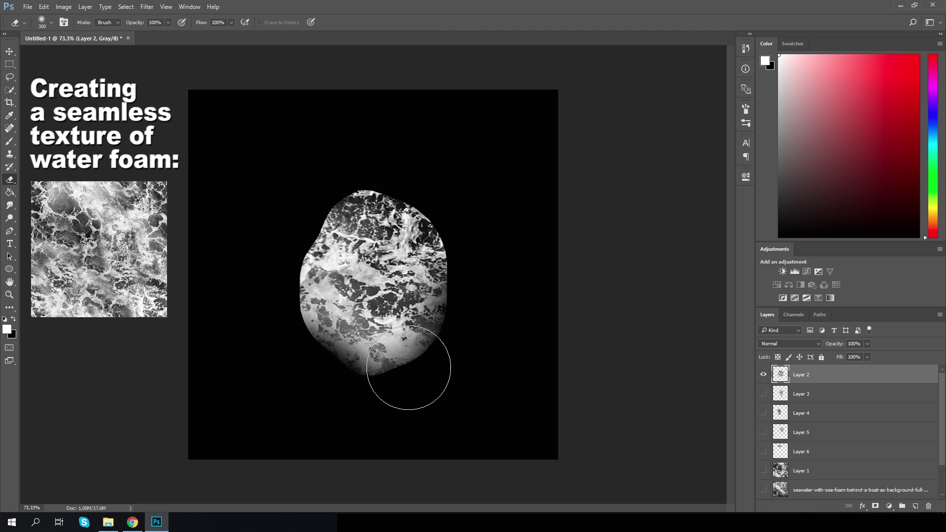
{"action": "key", "text": "bracketleft"}
{"action": "key", "text": "bracketleft"}
{"action": "key", "text": "bracketleft"}
{"action": "key", "text": "bracketleft"}
{"action": "mouse_move", "coordinate": [418, 374]}
{"action": "left_mouse_down"}
{"action": "mouse_move", "coordinate": [440, 352]}
{"action": "mouse_move", "coordinate": [459, 303]}
{"action": "mouse_move", "coordinate": [458, 238]}
{"action": "mouse_move", "coordinate": [414, 202]}
{"action": "mouse_move", "coordinate": [356, 183]}
{"action": "mouse_move", "coordinate": [312, 234]}
{"action": "mouse_move", "coordinate": [288, 320]}
{"action": "mouse_move", "coordinate": [302, 352]}
{"action": "mouse_move", "coordinate": [355, 370]}
{"action": "mouse_move", "coordinate": [353, 176]}
{"action": "left_mouse_up"}
{"action": "key", "text": "bracketright"}
{"action": "key", "text": "bracketright"}
{"action": "key", "text": "bracketright"}
{"action": "mouse_move", "coordinate": [384, 209]}
{"action": "left_mouse_down"}
{"action": "mouse_move", "coordinate": [374, 184]}
{"action": "mouse_move", "coordinate": [442, 218]}
{"action": "mouse_move", "coordinate": [476, 253]}
{"action": "mouse_move", "coordinate": [465, 348]}
{"action": "mouse_move", "coordinate": [376, 404]}
{"action": "mouse_move", "coordinate": [404, 401]}
{"action": "mouse_move", "coordinate": [301, 408]}
{"action": "mouse_move", "coordinate": [320, 376]}
{"action": "mouse_move", "coordinate": [347, 148]}
{"action": "left_mouse_up"}
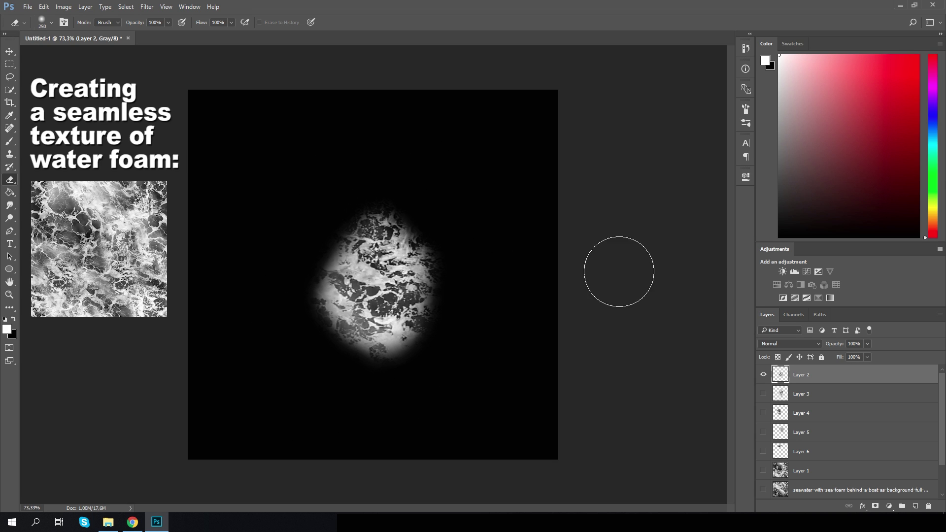
Show Layer 1 and nudge the Layer 2 patch upward over the crossing of the seams at the canvas centre
{"action": "left_click", "coordinate": [764, 470]}
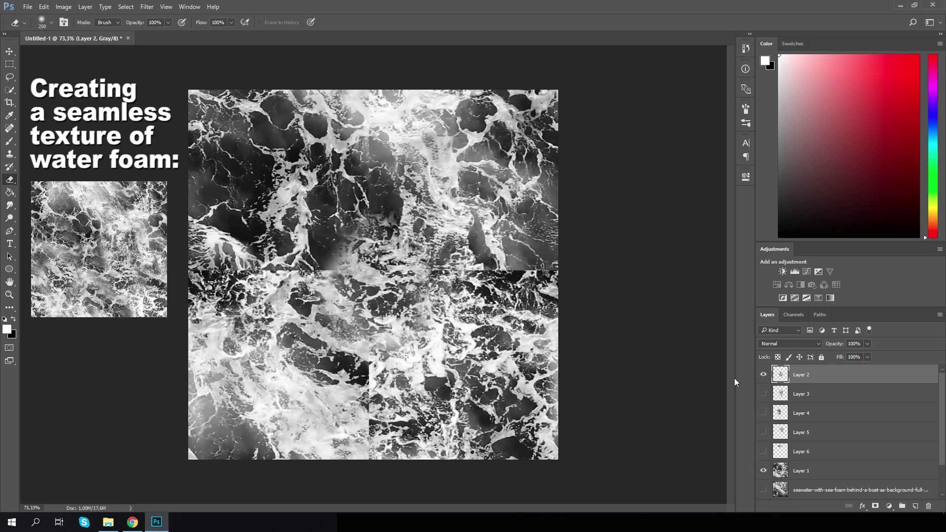
{"action": "key", "text": "ctrl+t"}
{"action": "left_click_drag", "start_coordinate": [410, 323], "coordinate": [408, 301]}
{"action": "key", "text": "Return"}
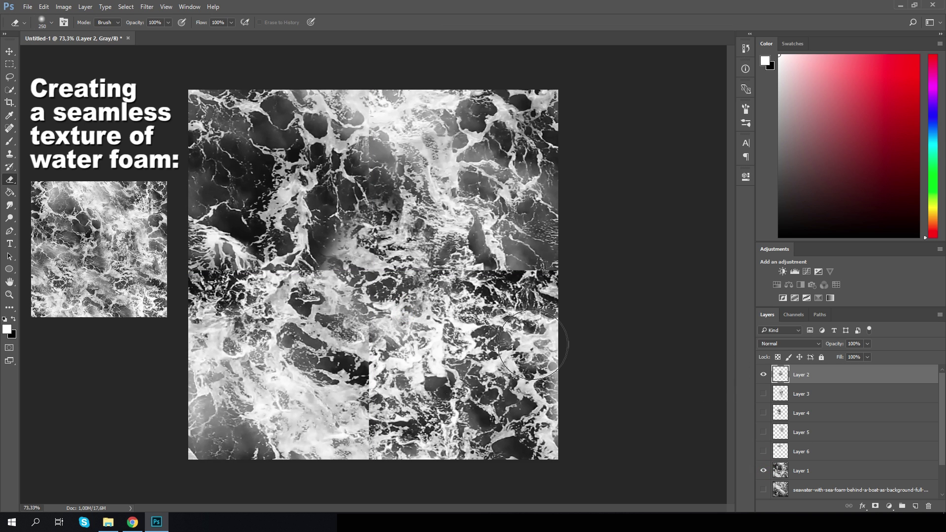
Show Layer 3 and move its foam patch up to cover the upper part of the vertical seam
{"action": "left_click", "coordinate": [763, 393]}
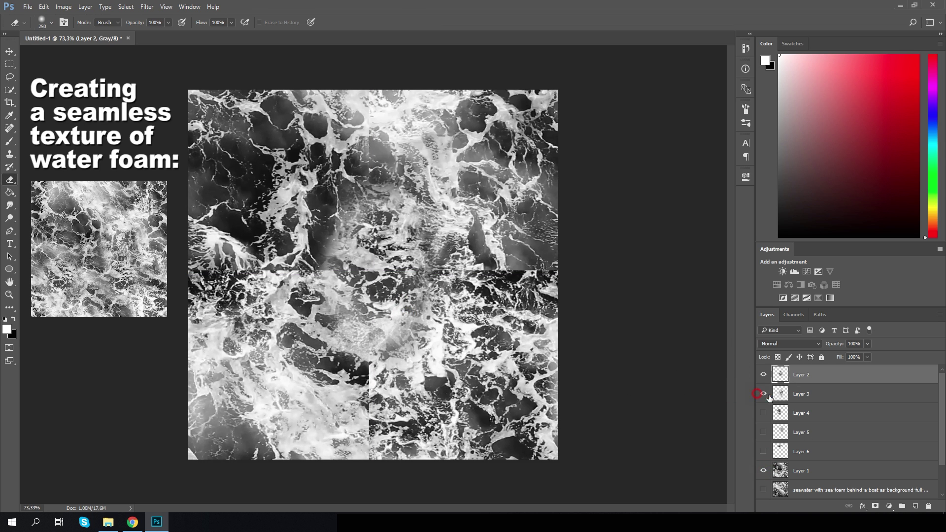
{"action": "left_click", "coordinate": [816, 395]}
{"action": "key", "text": "ctrl+t"}
{"action": "mouse_move", "coordinate": [401, 297]}
{"action": "left_mouse_down"}
{"action": "mouse_move", "coordinate": [395, 288]}
{"action": "mouse_move", "coordinate": [431, 214]}
{"action": "mouse_move", "coordinate": [382, 197]}
{"action": "mouse_move", "coordinate": [392, 201]}
{"action": "left_mouse_up"}
{"action": "key", "text": "Return"}
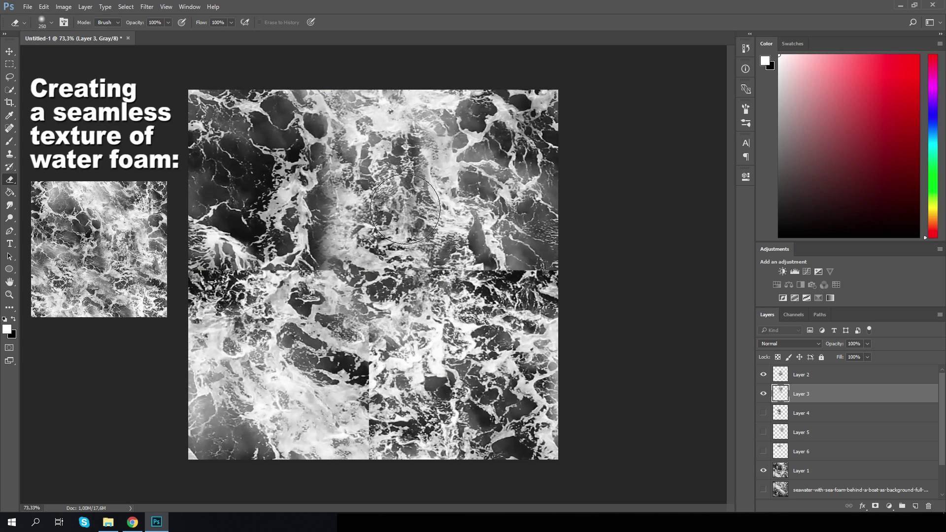
{"action": "key", "text": "ctrl+t"}
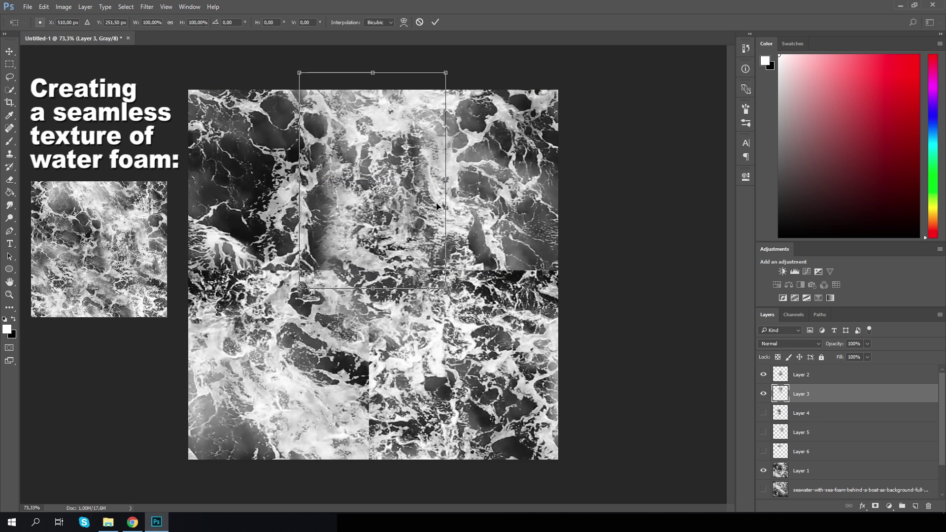
{"action": "left_click_drag", "start_coordinate": [433, 202], "coordinate": [438, 211]}
{"action": "key", "text": "Return"}
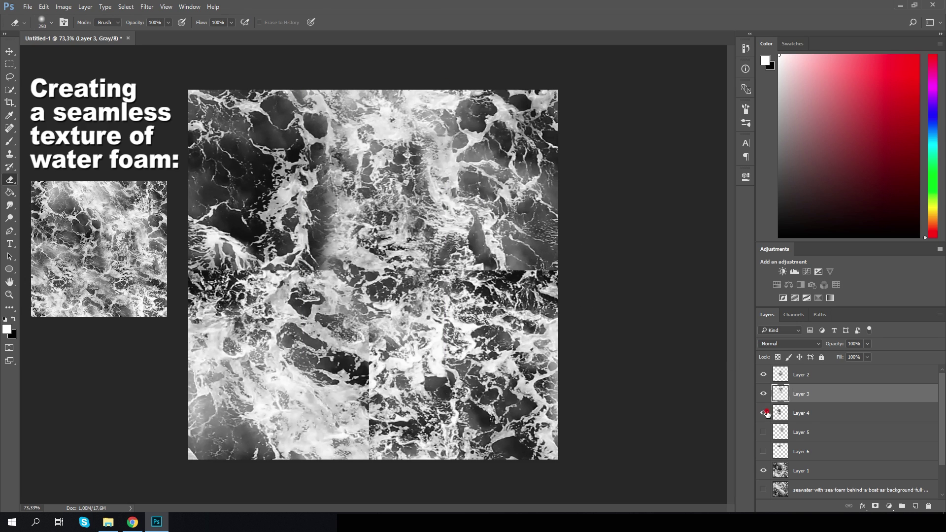
Show Layer 4 and move its foam patch to X 485 px, Y 825 px over the lower vertical seam
{"action": "left_click", "coordinate": [766, 413]}
{"action": "left_click", "coordinate": [802, 418]}
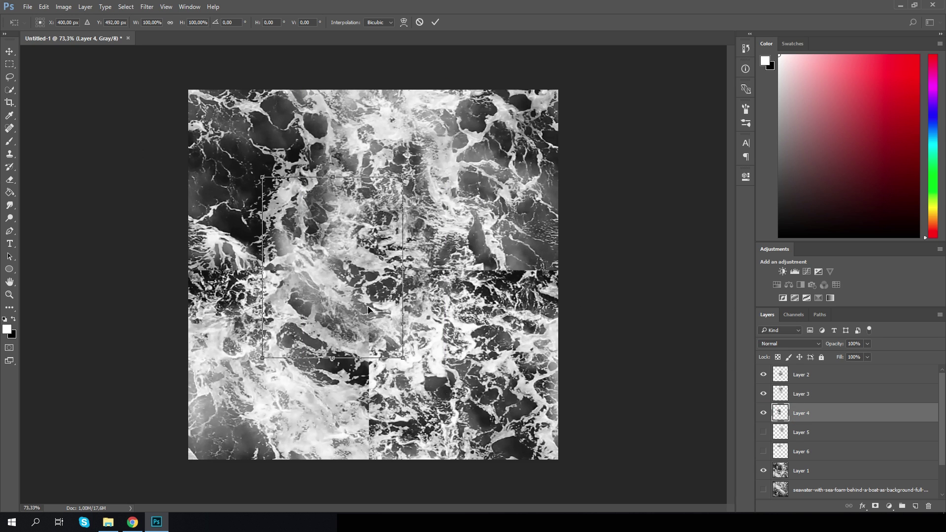
{"action": "key", "text": "ctrl+t"}
{"action": "left_click_drag", "start_coordinate": [387, 379], "coordinate": [399, 424]}
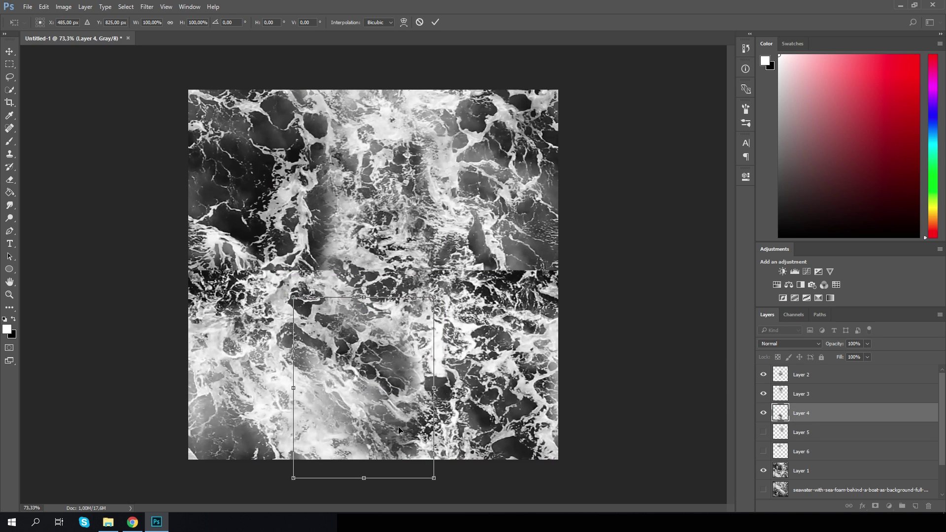
{"action": "key", "text": "Return"}
{"action": "key", "text": "e"}
Show Layer 5 and reposition its foam patch with Free Transform over the left part of the horizontal seam
{"action": "left_click", "coordinate": [763, 432]}
{"action": "left_click", "coordinate": [822, 433]}
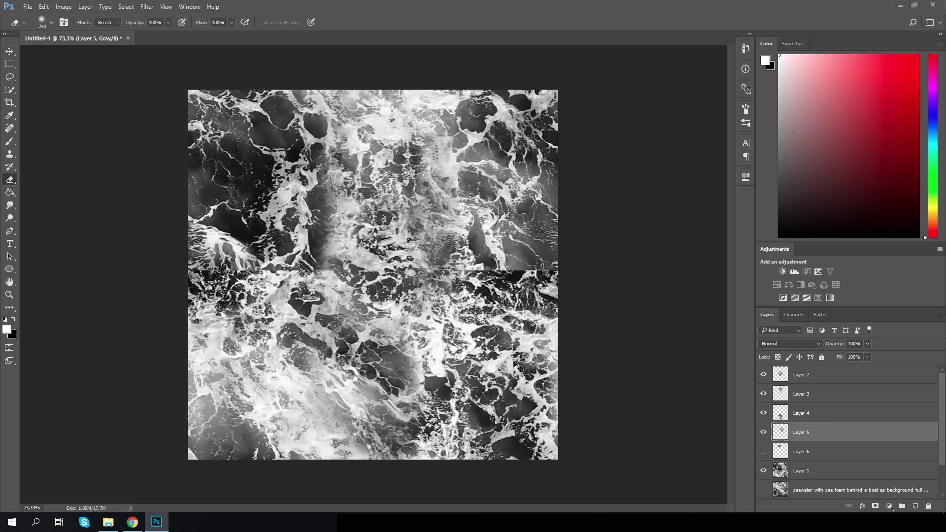
{"action": "key", "text": "ctrl+t"}
{"action": "left_click_drag", "start_coordinate": [415, 274], "coordinate": [288, 296]}
{"action": "left_click_drag", "start_coordinate": [374, 237], "coordinate": [293, 426]}
{"action": "mouse_move", "coordinate": [252, 314]}
{"action": "left_mouse_down"}
{"action": "mouse_move", "coordinate": [265, 295]}
{"action": "mouse_move", "coordinate": [249, 294]}
{"action": "left_mouse_up"}
{"action": "key", "text": "Return"}
{"action": "key", "text": "e"}
Show Layer 6 and move its foam patch over the right part of the horizontal seam
{"action": "left_click", "coordinate": [814, 449]}
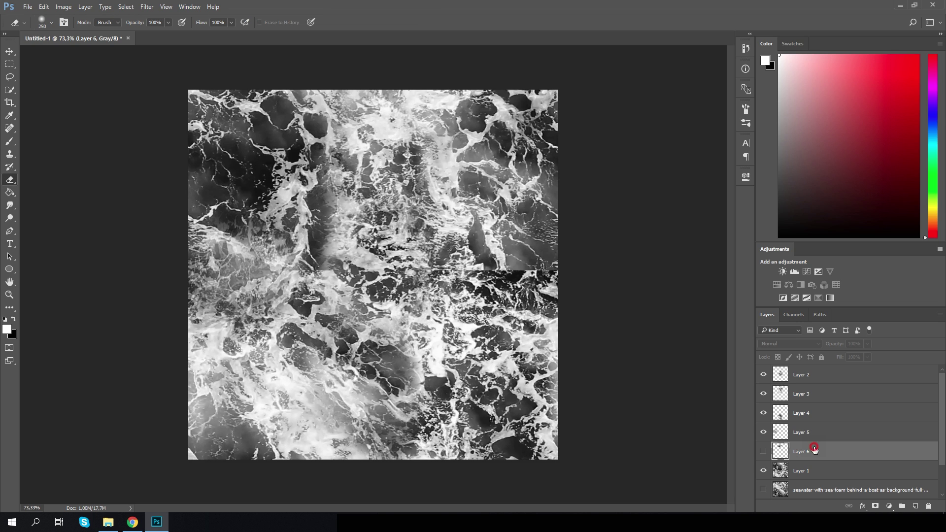
{"action": "left_click", "coordinate": [764, 451]}
{"action": "key", "text": "ctrl+t"}
{"action": "left_click_drag", "start_coordinate": [377, 178], "coordinate": [498, 289]}
{"action": "key", "text": "Return"}
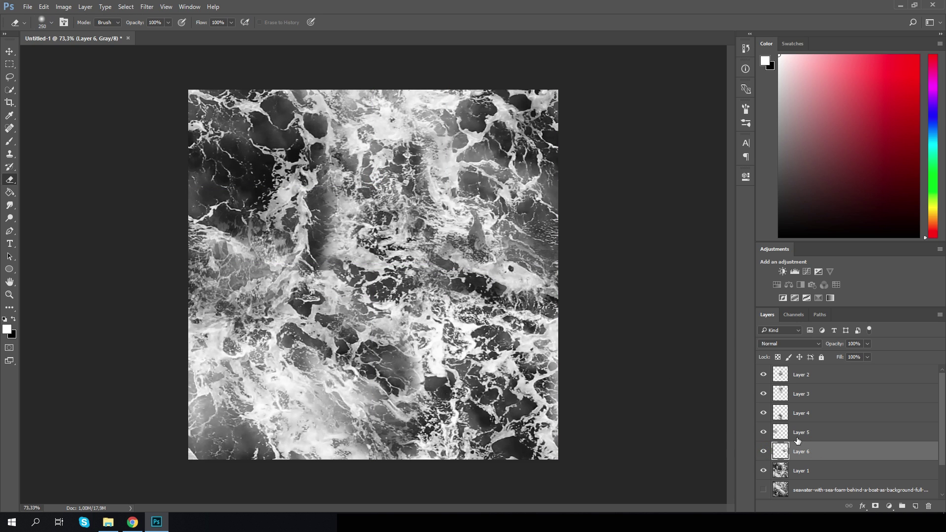
Duplicate Layers 2 through 6 and merge the original patch layers with Layer 1
{"action": "left_click", "coordinate": [805, 386], "text": "shift"}
{"action": "key", "text": "ctrl+j"}
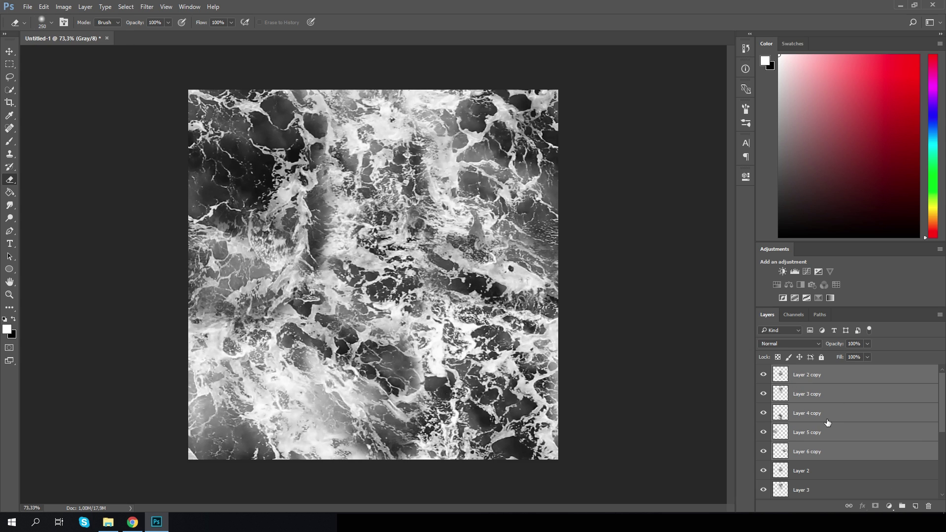
{"action": "scroll", "coordinate": [828, 423], "scroll_direction": "down", "scroll_amount": 5}
{"action": "scroll", "coordinate": [810, 394], "scroll_direction": "up", "scroll_amount": 1}
{"action": "left_click", "coordinate": [813, 400]}
{"action": "scroll", "coordinate": [821, 423], "scroll_direction": "down", "scroll_amount": 3}
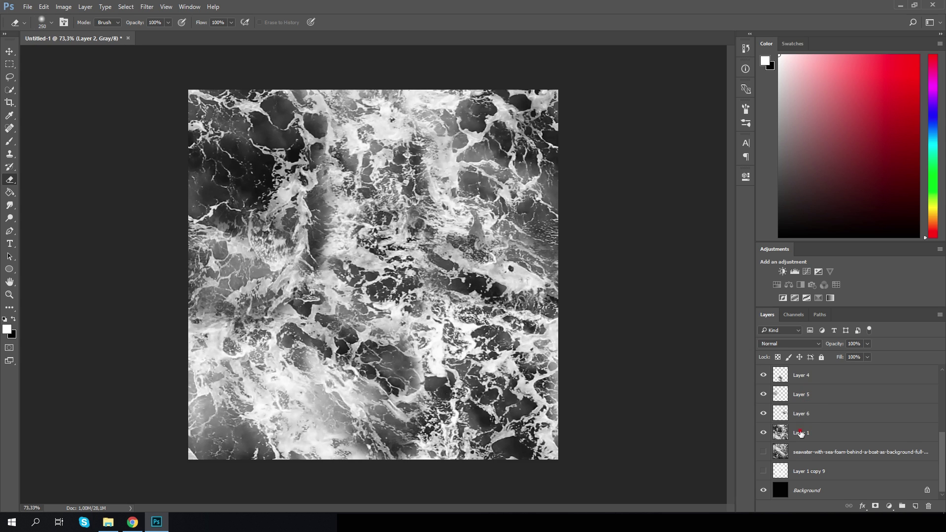
{"action": "right_click", "coordinate": [801, 434]}
{"action": "left_click", "coordinate": [829, 314]}
Hide the five duplicated patch layers, leaving the merged foam layer visible
{"action": "scroll", "coordinate": [777, 421], "scroll_direction": "up", "scroll_amount": 1}
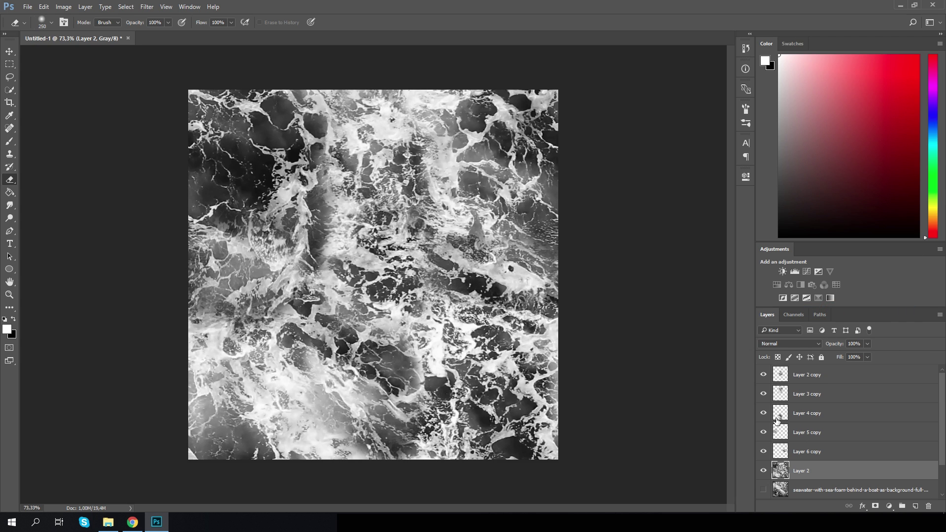
{"action": "left_click_drag", "start_coordinate": [763, 451], "coordinate": [765, 374]}
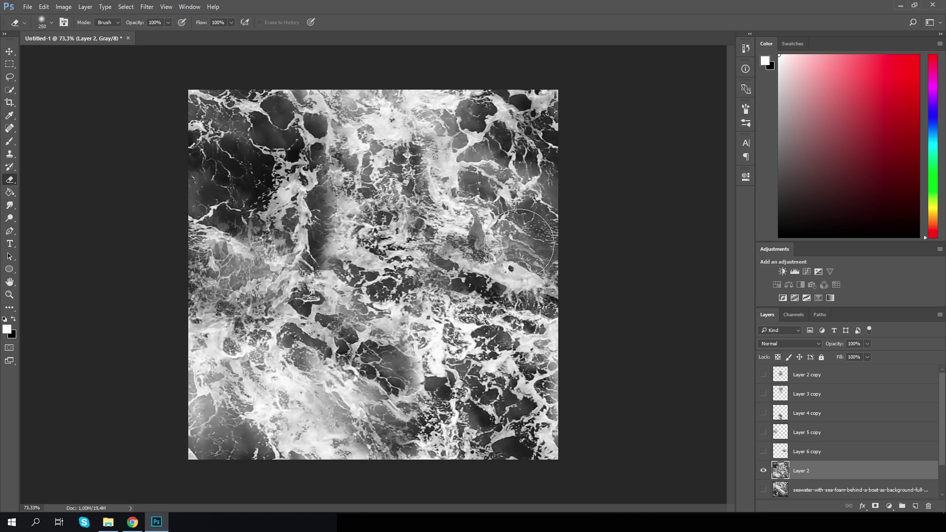
{"action": "scroll", "coordinate": [322, 256], "scroll_direction": "up", "scroll_amount": 9}
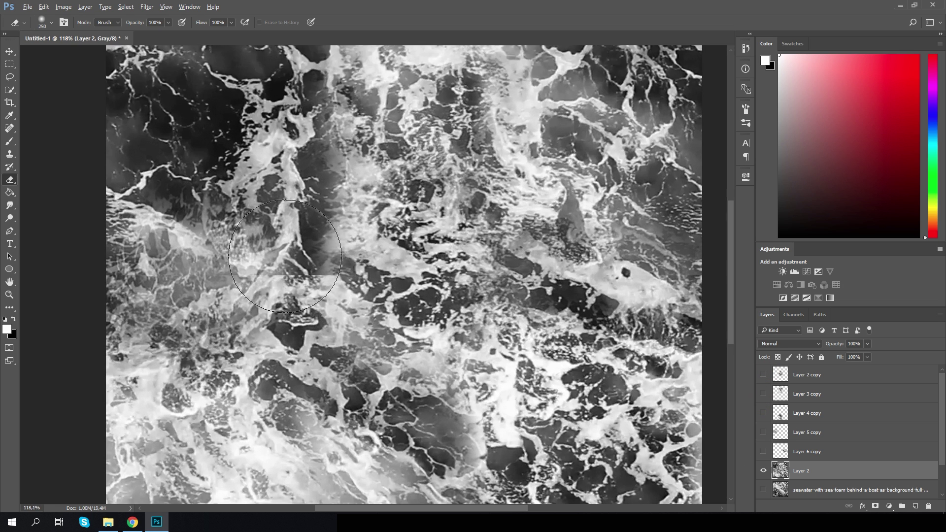
{"action": "scroll", "coordinate": [328, 270], "scroll_direction": "down", "scroll_amount": 5}
Show Layer 4 copy and reposition its patch with Free Transform over the remaining seam left of the canvas centre
{"action": "left_click", "coordinate": [763, 413]}
{"action": "left_click", "coordinate": [808, 413]}
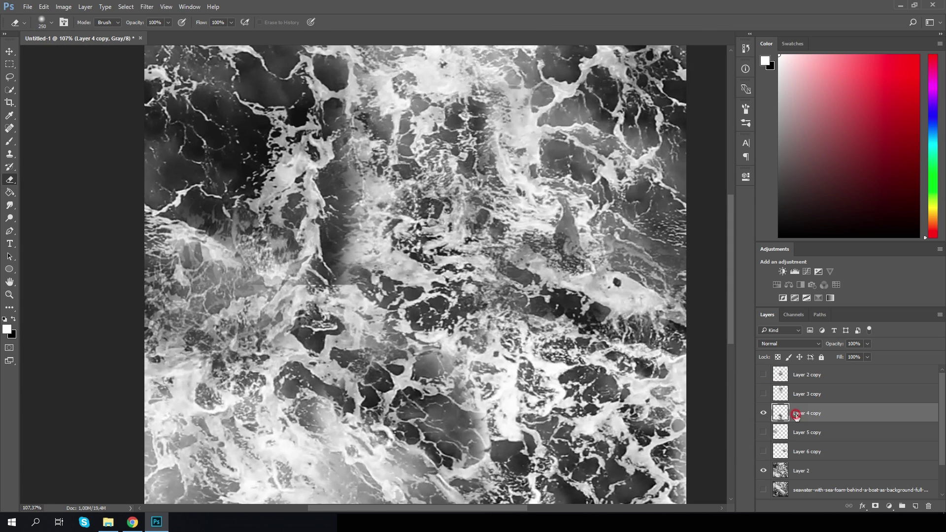
{"action": "key", "text": "ctrl+t"}
{"action": "left_click_drag", "start_coordinate": [410, 372], "coordinate": [295, 200]}
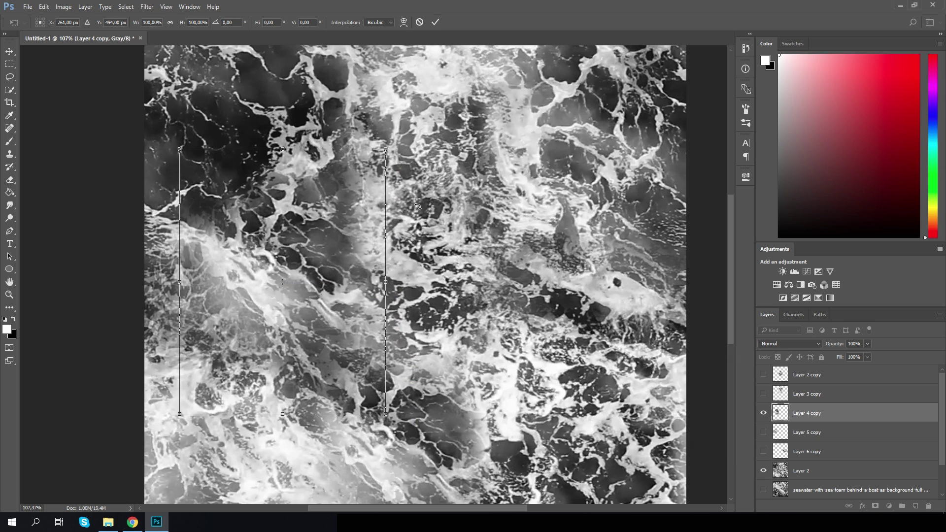
{"action": "left_click_drag", "start_coordinate": [429, 202], "coordinate": [355, 366]}
{"action": "left_click_drag", "start_coordinate": [332, 312], "coordinate": [352, 295]}
{"action": "mouse_move", "coordinate": [502, 320]}
{"action": "left_mouse_down"}
{"action": "mouse_move", "coordinate": [390, 146]}
{"action": "mouse_move", "coordinate": [292, 122]}
{"action": "left_mouse_up"}
{"action": "mouse_move", "coordinate": [342, 248]}
{"action": "left_mouse_down"}
{"action": "mouse_move", "coordinate": [355, 365]}
{"action": "mouse_move", "coordinate": [197, 286]}
{"action": "mouse_move", "coordinate": [298, 120]}
{"action": "mouse_move", "coordinate": [276, 163]}
{"action": "mouse_move", "coordinate": [402, 113]}
{"action": "mouse_move", "coordinate": [414, 147]}
{"action": "mouse_move", "coordinate": [510, 285]}
{"action": "left_mouse_up"}
{"action": "key", "text": "Return"}
{"action": "scroll", "coordinate": [510, 284], "scroll_direction": "down", "scroll_amount": 4}
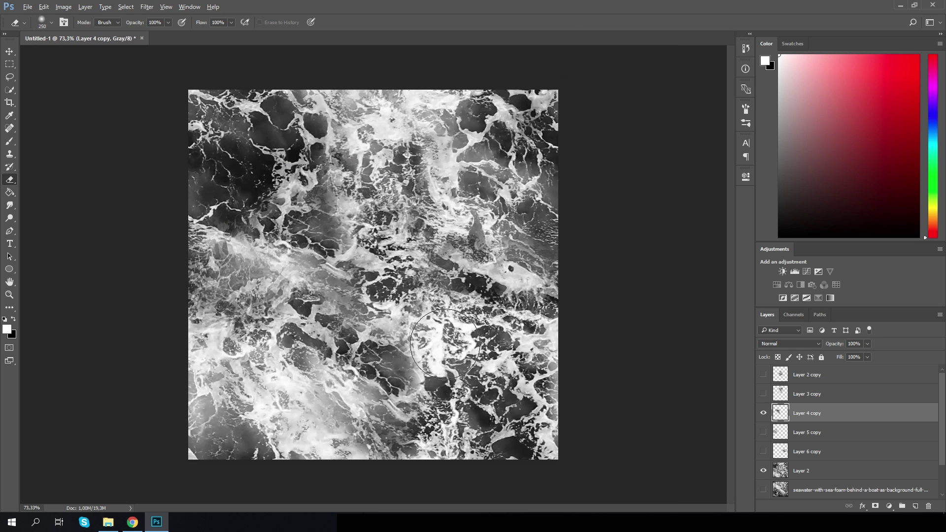
Duplicate Layer 4 copy, hide the original and merge the duplicate with the Layer 2 foam texture
{"action": "left_click", "coordinate": [360, 330]}
{"action": "scroll", "coordinate": [380, 349], "scroll_direction": "up", "scroll_amount": 3}
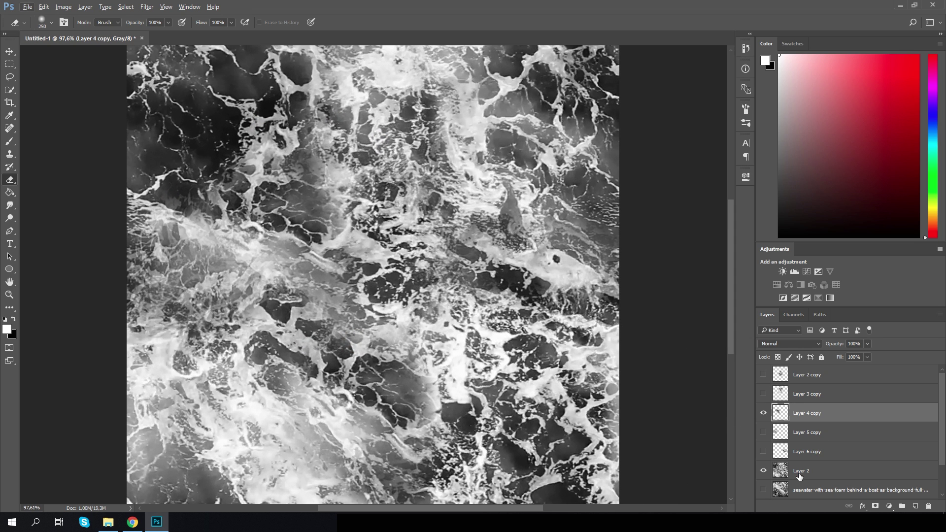
{"action": "left_click", "coordinate": [800, 475]}
{"action": "left_click", "coordinate": [805, 417]}
{"action": "key", "text": "ctrl+j"}
{"action": "left_click", "coordinate": [763, 433]}
{"action": "scroll", "coordinate": [812, 445], "scroll_direction": "down", "scroll_amount": 3}
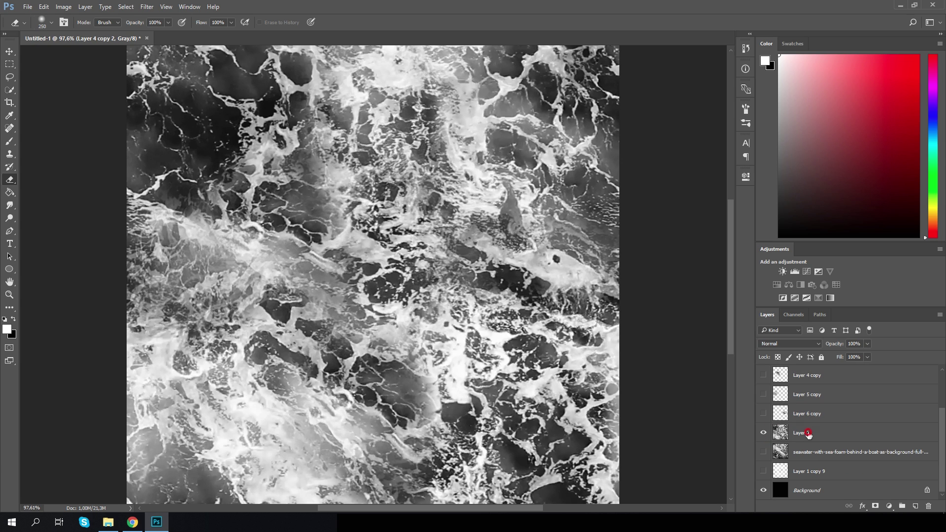
{"action": "left_click", "coordinate": [808, 434], "text": "ctrl"}
{"action": "right_click", "coordinate": [808, 433]}
{"action": "left_click", "coordinate": [845, 314]}
{"action": "left_click_drag", "start_coordinate": [799, 378], "coordinate": [807, 440]}
{"action": "scroll", "coordinate": [389, 345], "scroll_direction": "up", "scroll_amount": 3}
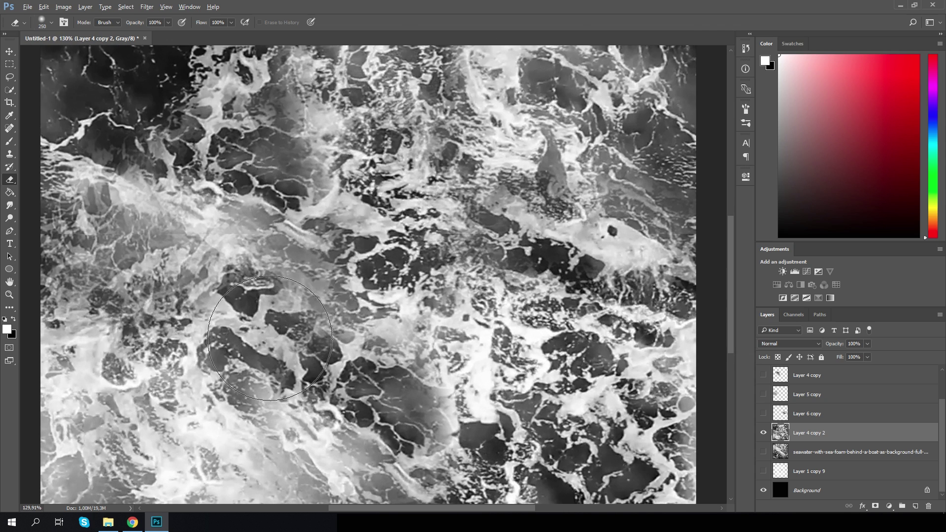
{"action": "scroll", "coordinate": [340, 350], "scroll_direction": "down", "scroll_amount": 4}
Try the last-used Offset filter on the merged foam layer
{"action": "left_click", "coordinate": [167, 7]}
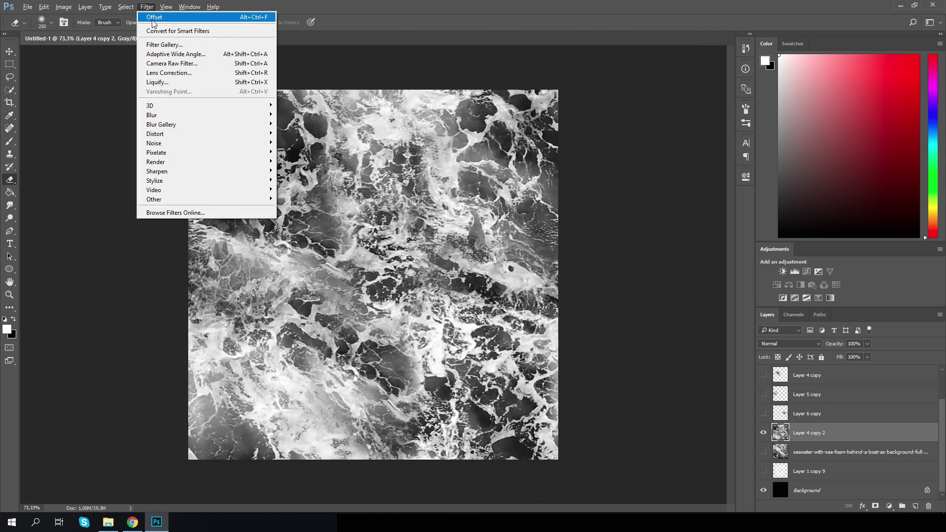
{"action": "left_click", "coordinate": [154, 17]}
{"action": "key", "text": "ctrl+z"}
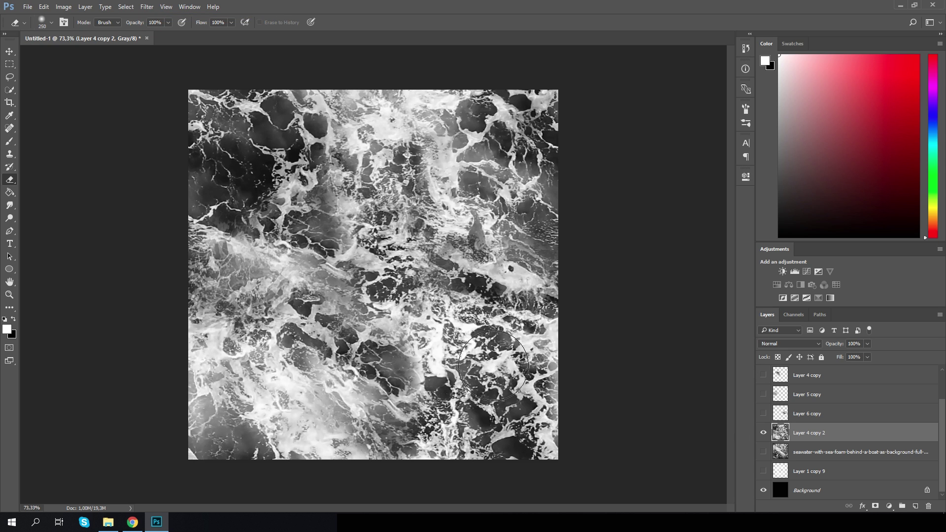
{"action": "key", "text": "ctrl+t"}
{"action": "key", "text": "Return"}
{"action": "key", "text": "e"}
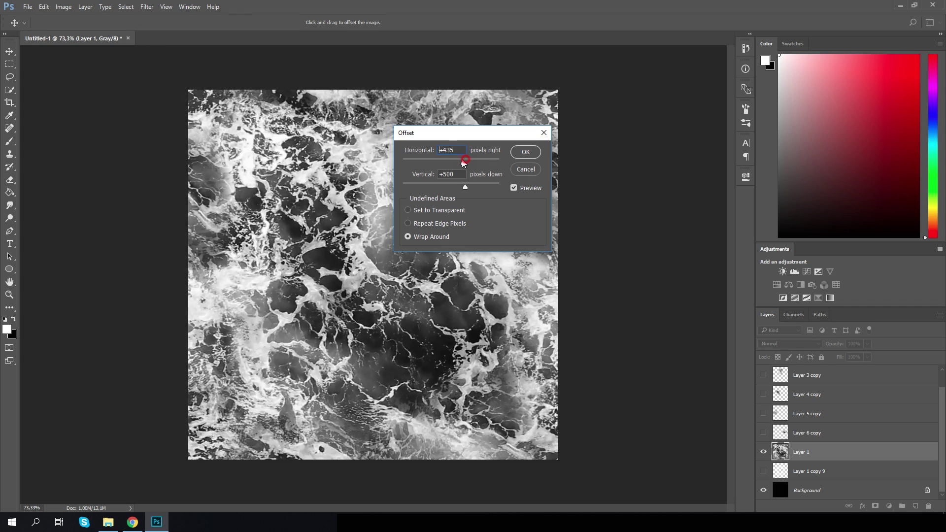
Offset Layer 1 by +139 px horizontally and +226 px vertically with Wrap Around
{"action": "left_click_drag", "start_coordinate": [463, 161], "coordinate": [457, 187]}
{"action": "left_click", "coordinate": [461, 186]}
{"action": "left_click", "coordinate": [515, 155]}
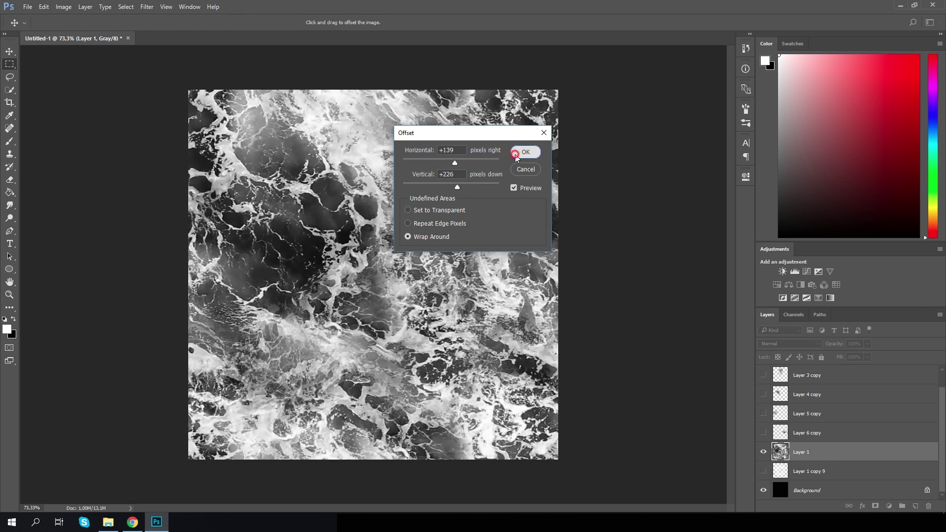
Examine the offset foam texture up close and from afar for remaining seams
{"action": "scroll", "coordinate": [377, 298], "scroll_direction": "up", "scroll_amount": 4}
{"action": "scroll", "coordinate": [377, 297], "scroll_direction": "down", "scroll_amount": 5}
{"action": "scroll", "coordinate": [306, 264], "scroll_direction": "up", "scroll_amount": 5}
{"action": "scroll", "coordinate": [266, 172], "scroll_direction": "down", "scroll_amount": 5}
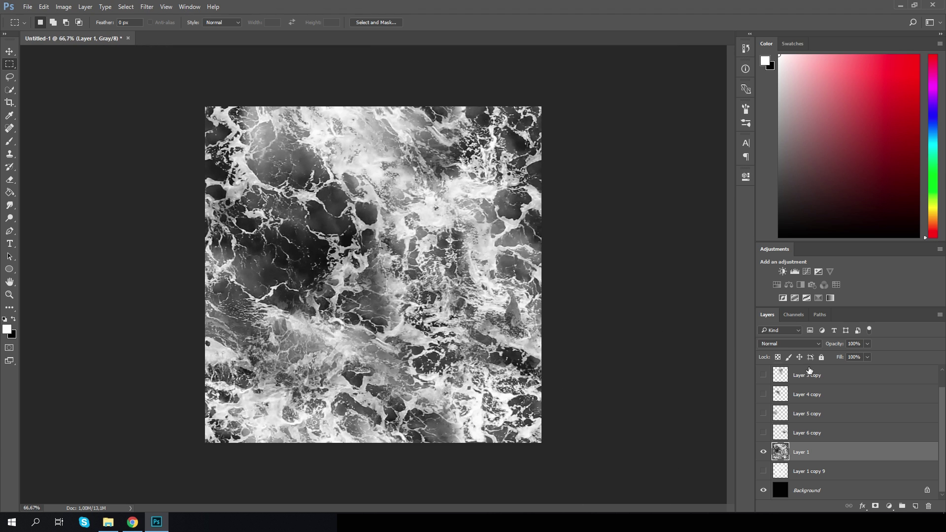
{"action": "scroll", "coordinate": [442, 395], "scroll_direction": "up", "scroll_amount": 4}
{"action": "scroll", "coordinate": [409, 438], "scroll_direction": "down", "scroll_amount": 2}
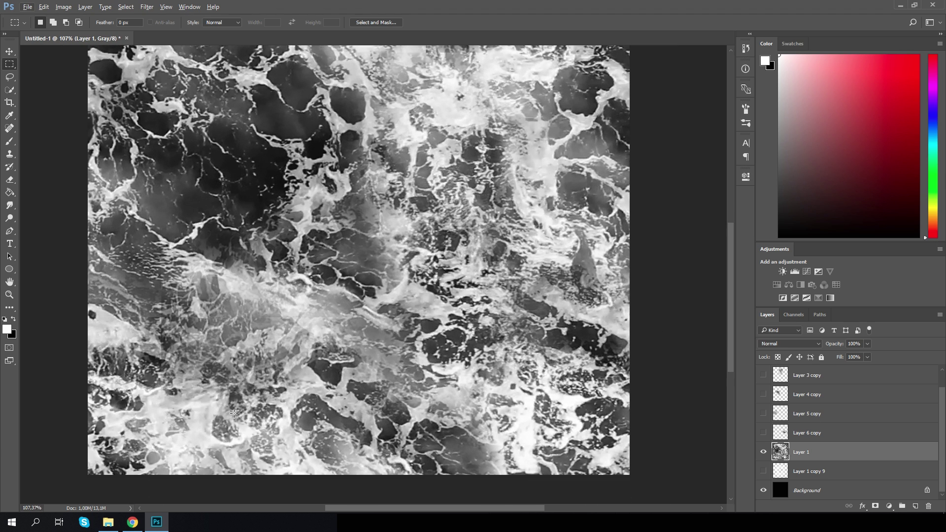
Show the Layer 2 copy patch and move it to about X 201, Y 706 px over the foam's lower-left area
{"action": "scroll", "coordinate": [152, 328], "scroll_direction": "up", "scroll_amount": 3}
{"action": "scroll", "coordinate": [185, 307], "scroll_direction": "down", "scroll_amount": 2}
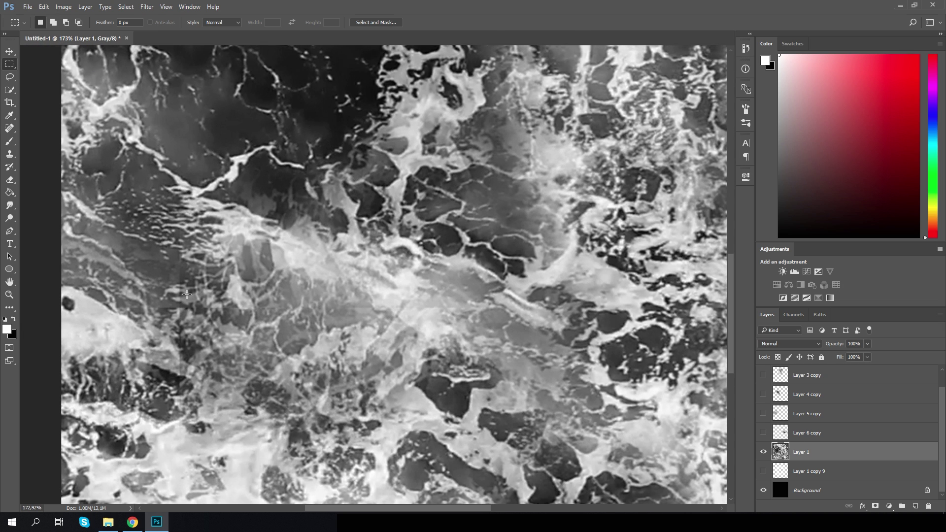
{"action": "left_click", "coordinate": [765, 432]}
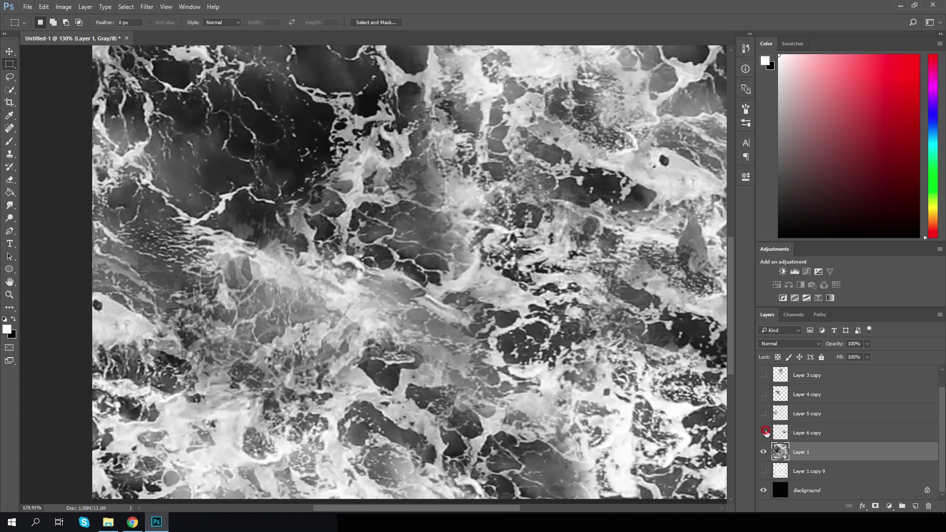
{"action": "left_click", "coordinate": [765, 431]}
{"action": "scroll", "coordinate": [765, 393], "scroll_direction": "up", "scroll_amount": 1}
{"action": "left_click", "coordinate": [803, 375]}
{"action": "key", "text": "ctrl+t"}
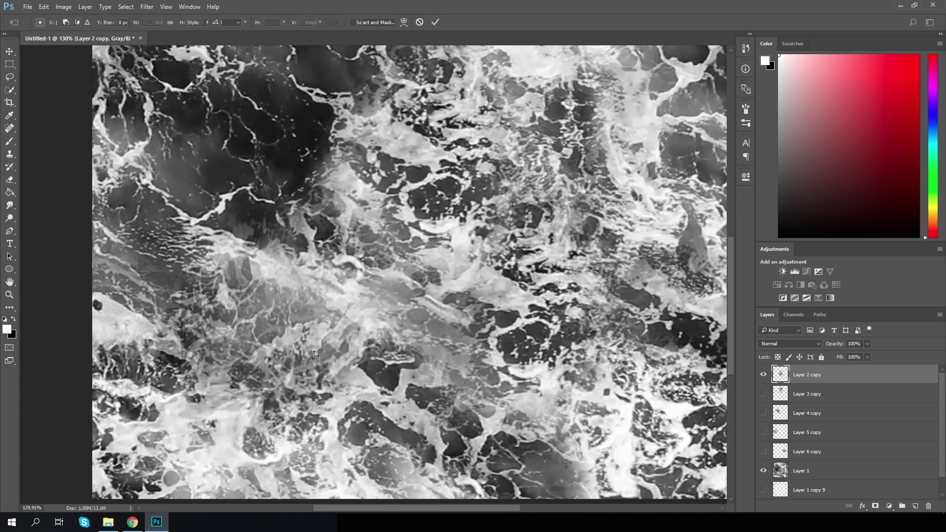
{"action": "left_click_drag", "start_coordinate": [402, 262], "coordinate": [206, 397]}
{"action": "key", "text": "Return"}
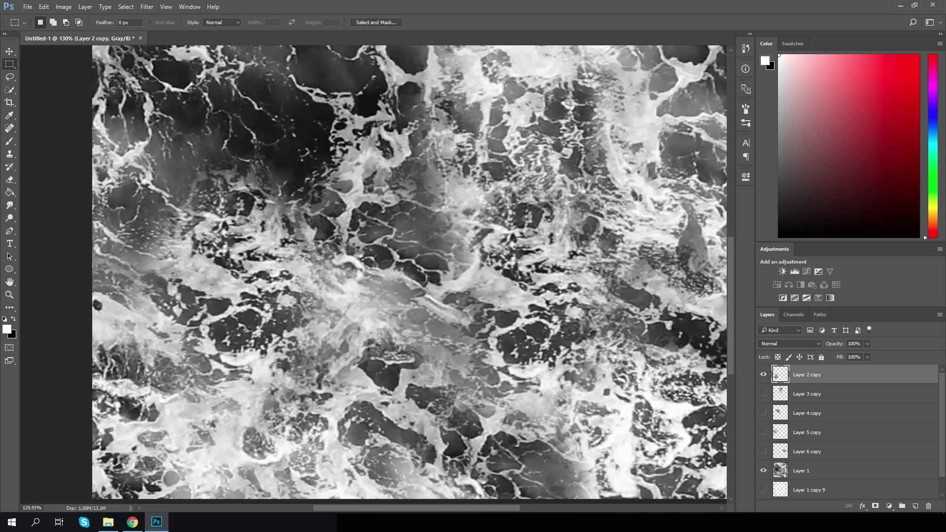
Rotate the Layer 2 copy patch about 20° clockwise and fine-tune its placement over the lower-left foam
{"action": "scroll", "coordinate": [277, 364], "scroll_direction": "down", "scroll_amount": 3}
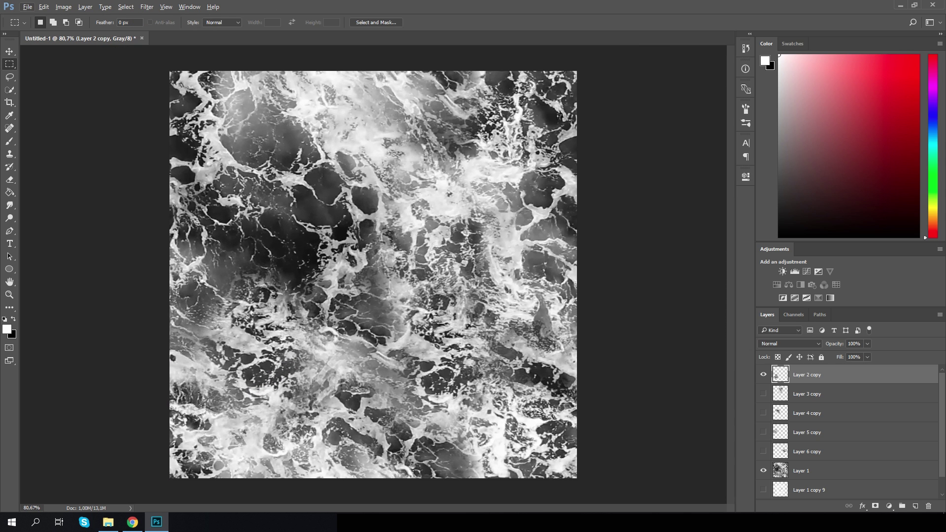
{"action": "key", "text": "ctrl+t"}
{"action": "left_click_drag", "start_coordinate": [363, 297], "coordinate": [373, 333]}
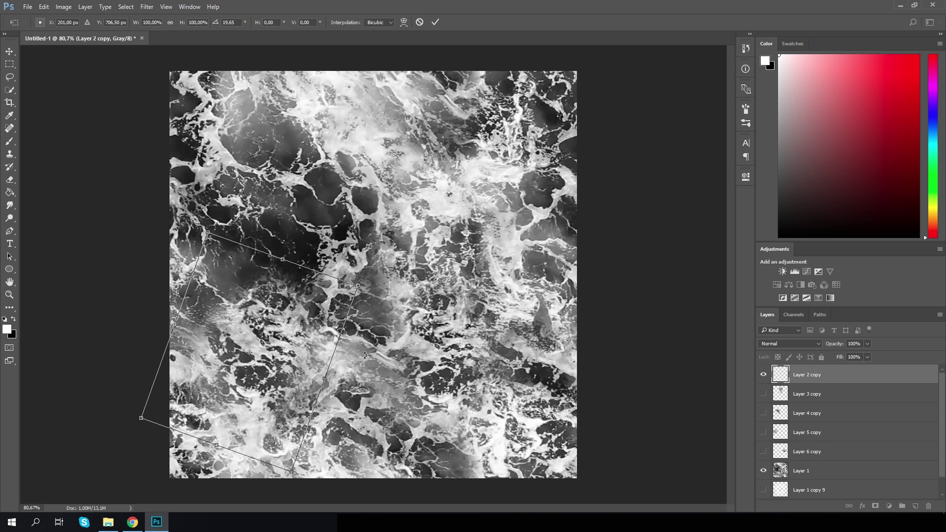
{"action": "key", "text": "Return"}
{"action": "key", "text": "ctrl+t"}
{"action": "left_click_drag", "start_coordinate": [273, 349], "coordinate": [274, 350]}
{"action": "key", "text": "Return"}
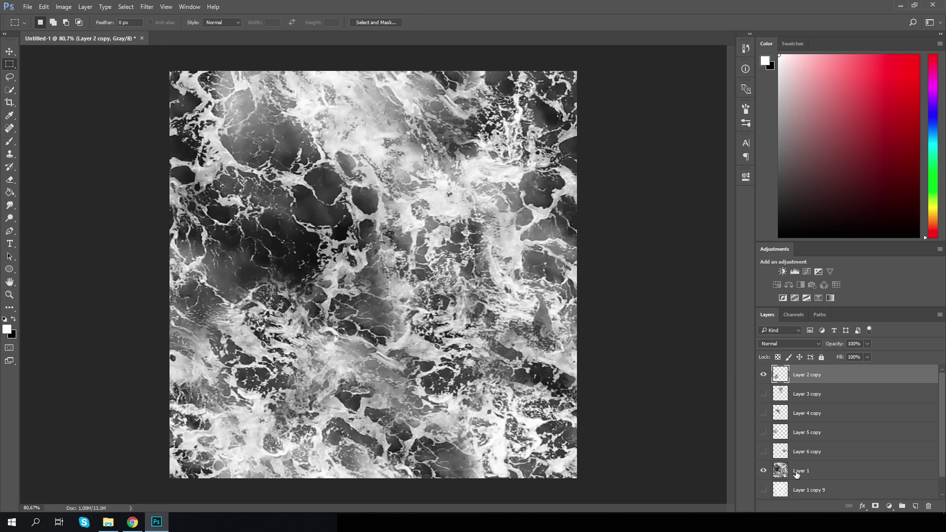
Merge the Layer 2 copy patch with the Layer 1 foam texture
{"action": "left_click", "coordinate": [797, 473], "text": "ctrl"}
{"action": "right_click", "coordinate": [797, 473]}
{"action": "left_click", "coordinate": [818, 351]}
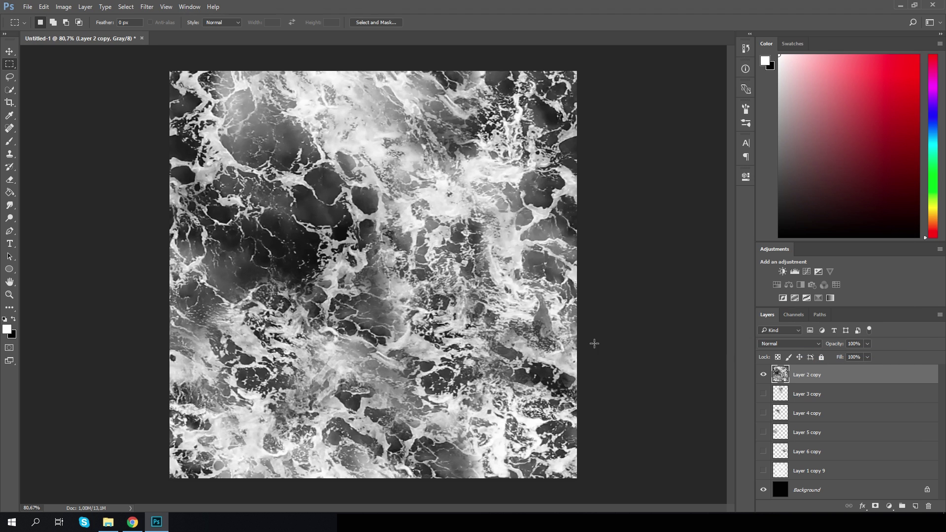
Show Layer 4 copy and move the merged foam layer beneath it in the layer stack
{"action": "scroll", "coordinate": [402, 319], "scroll_direction": "down", "scroll_amount": 2}
{"action": "scroll", "coordinate": [394, 262], "scroll_direction": "down", "scroll_amount": 1}
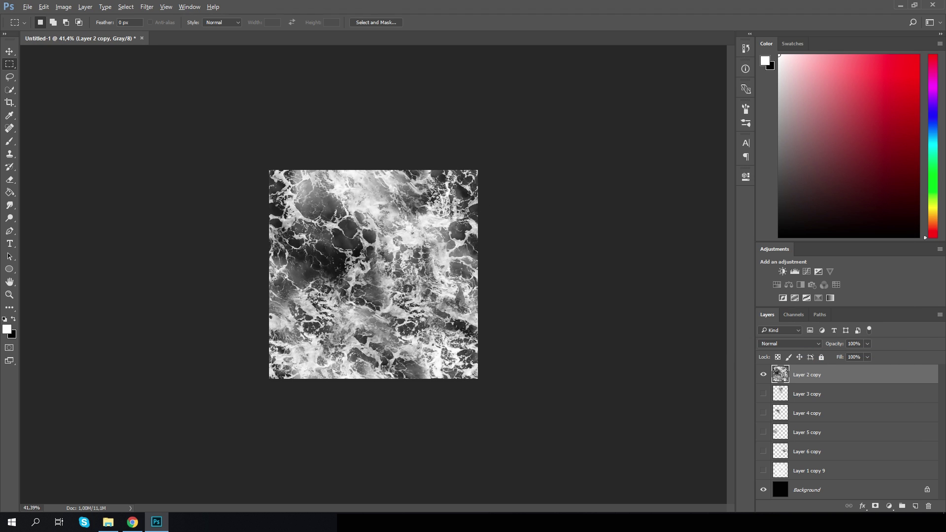
{"action": "left_click", "coordinate": [149, 7]}
{"action": "left_click", "coordinate": [332, 240]}
{"action": "scroll", "coordinate": [458, 256], "scroll_direction": "down", "scroll_amount": 5}
{"action": "scroll", "coordinate": [533, 283], "scroll_direction": "up", "scroll_amount": 7}
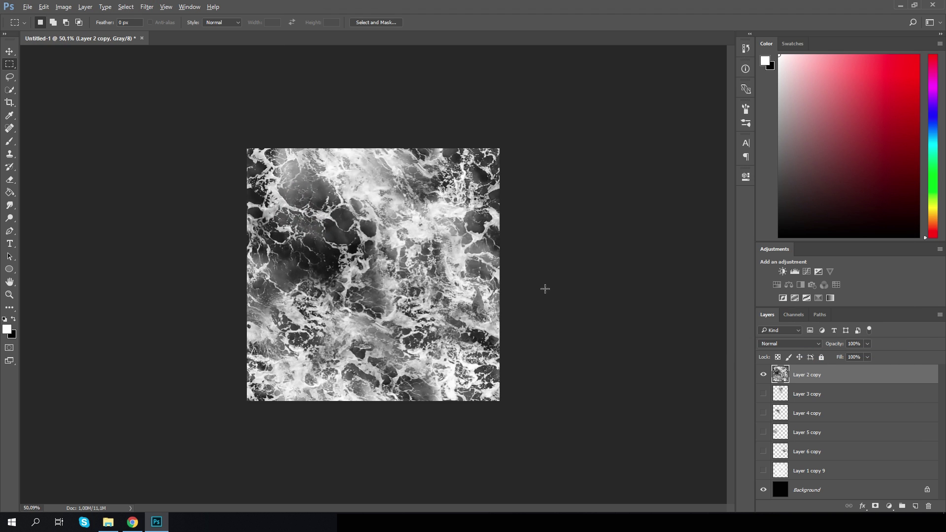
{"action": "left_click_drag", "start_coordinate": [794, 379], "coordinate": [794, 414]}
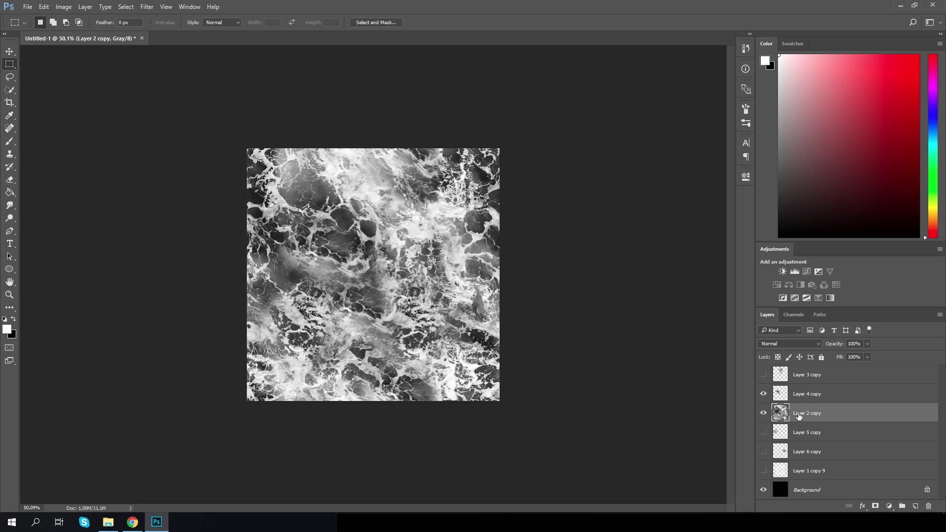
{"action": "left_click", "coordinate": [795, 394]}
{"action": "left_click", "coordinate": [764, 394]}
{"action": "left_click", "coordinate": [763, 395]}
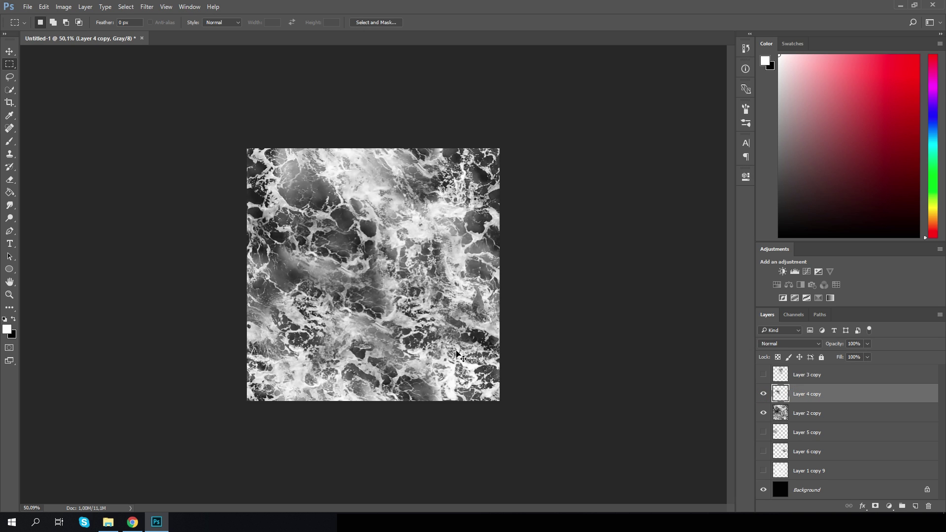
Transform the Layer 4 copy patch to cover the dark area in the left-centre of the foam
{"action": "key", "text": "ctrl+t"}
{"action": "mouse_move", "coordinate": [327, 263]}
{"action": "left_mouse_down"}
{"action": "mouse_move", "coordinate": [302, 284]}
{"action": "mouse_move", "coordinate": [306, 272]}
{"action": "mouse_move", "coordinate": [333, 278]}
{"action": "left_mouse_up"}
{"action": "key", "text": "Return"}
{"action": "key", "text": "ctrl+t"}
{"action": "key", "text": "Return"}
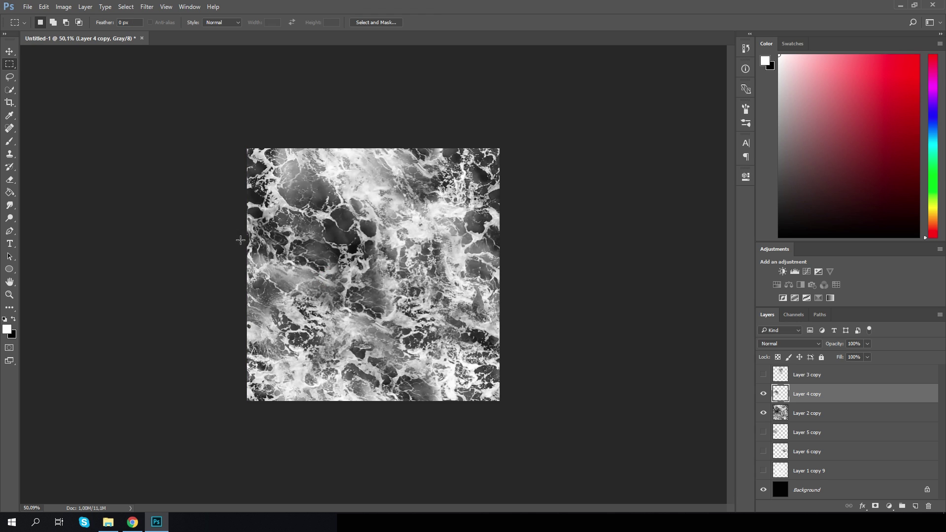
Erase the patch along the canvas's left edge with the 250 px soft eraser and merge it with the foam layer
{"action": "left_click", "coordinate": [10, 179]}
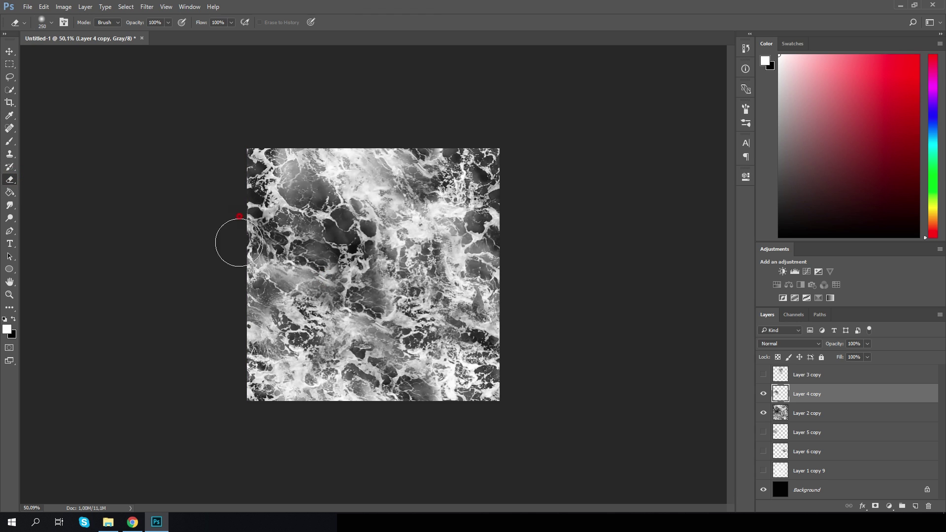
{"action": "mouse_move", "coordinate": [239, 242]}
{"action": "left_mouse_down"}
{"action": "mouse_move", "coordinate": [235, 280]}
{"action": "mouse_move", "coordinate": [249, 316]}
{"action": "left_mouse_up"}
{"action": "right_click", "coordinate": [809, 416]}
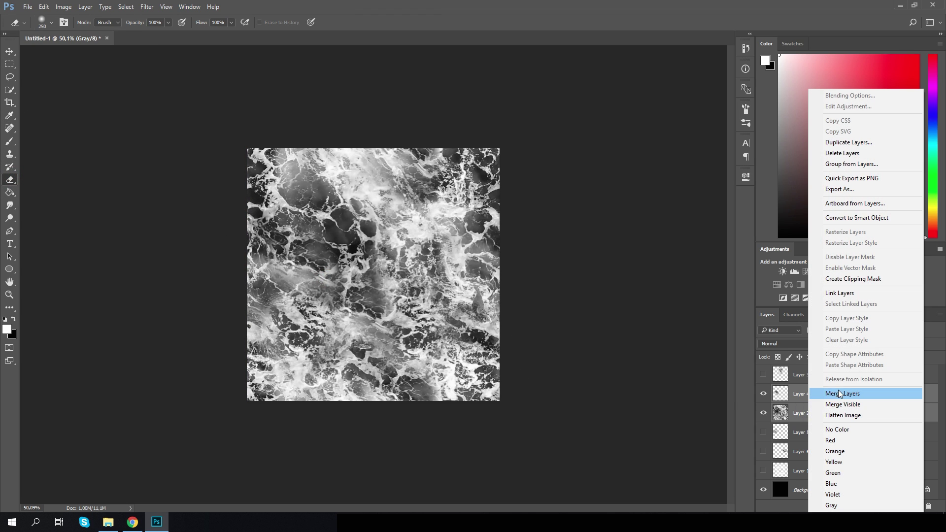
{"action": "left_click", "coordinate": [839, 391]}
Delete the unused hidden patches Layer 3 copy, Layer 5 copy and Layer 6 copy
{"action": "left_click", "coordinate": [800, 402]}
{"action": "key", "text": "Delete"}
{"action": "key", "text": "Delete"}
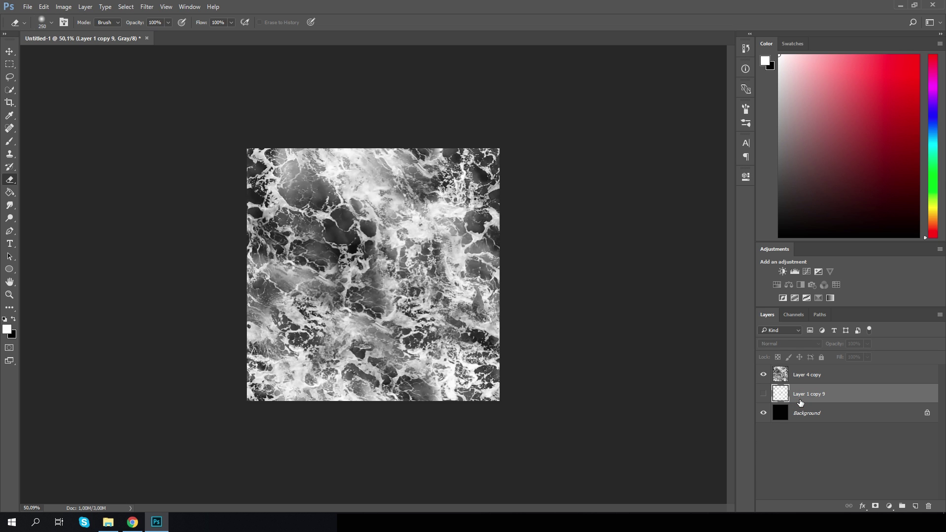
Shift the merged Layer 4 copy foam to the right by about two fifths of the canvas width
{"action": "scroll", "coordinate": [340, 299], "scroll_direction": "down", "scroll_amount": 2}
{"action": "scroll", "coordinate": [345, 301], "scroll_direction": "up", "scroll_amount": 6}
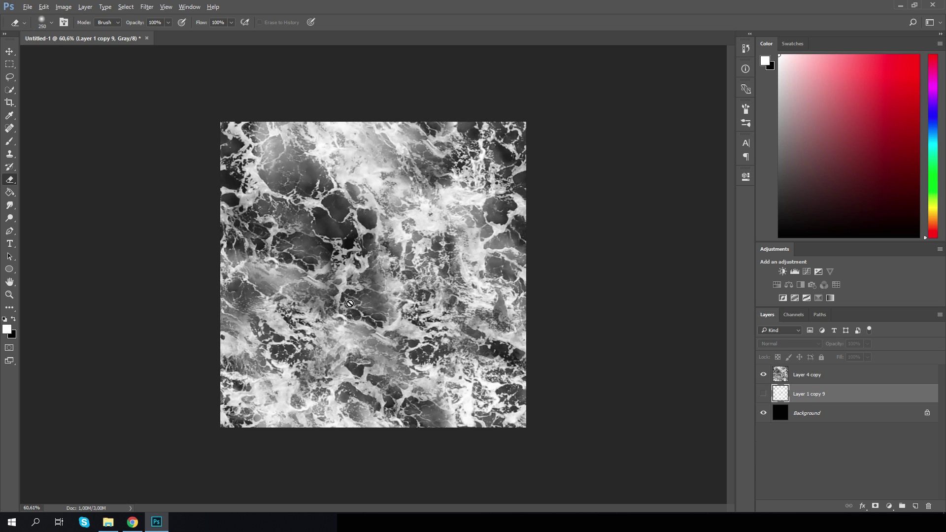
{"action": "left_click", "coordinate": [812, 374]}
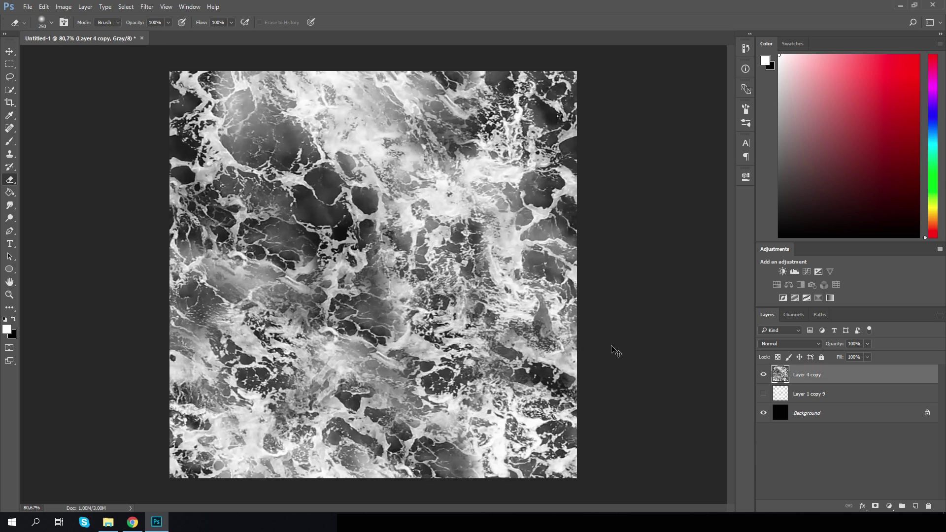
{"action": "key", "text": "ctrl+t"}
{"action": "left_click_drag", "start_coordinate": [378, 335], "coordinate": [301, 340]}
{"action": "key", "text": "Return"}
Duplicate the shifted foam layer and place the duplicate flush against its left edge to check the horizontal tiling
{"action": "key", "text": "ctrl+j"}
{"action": "key", "text": "ctrl+t"}
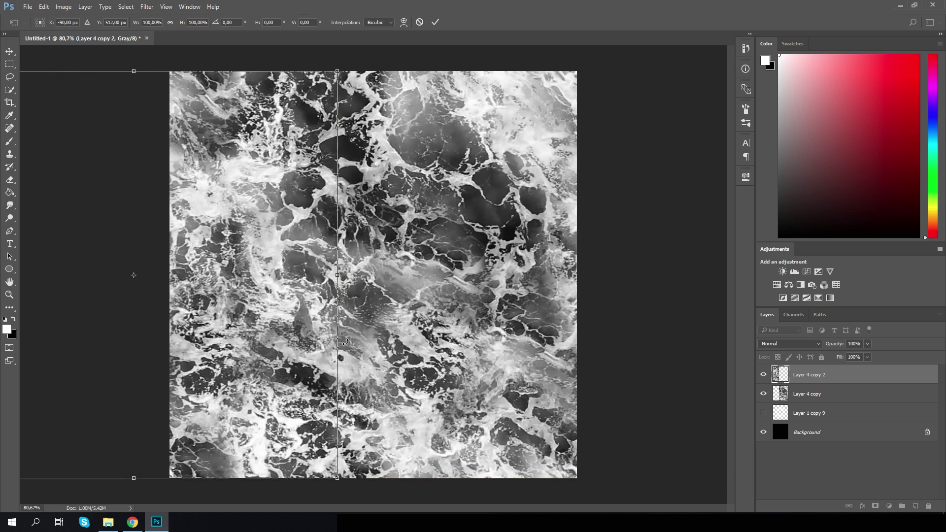
{"action": "key", "text": "Return"}
{"action": "scroll", "coordinate": [351, 331], "scroll_direction": "down", "scroll_amount": 5}
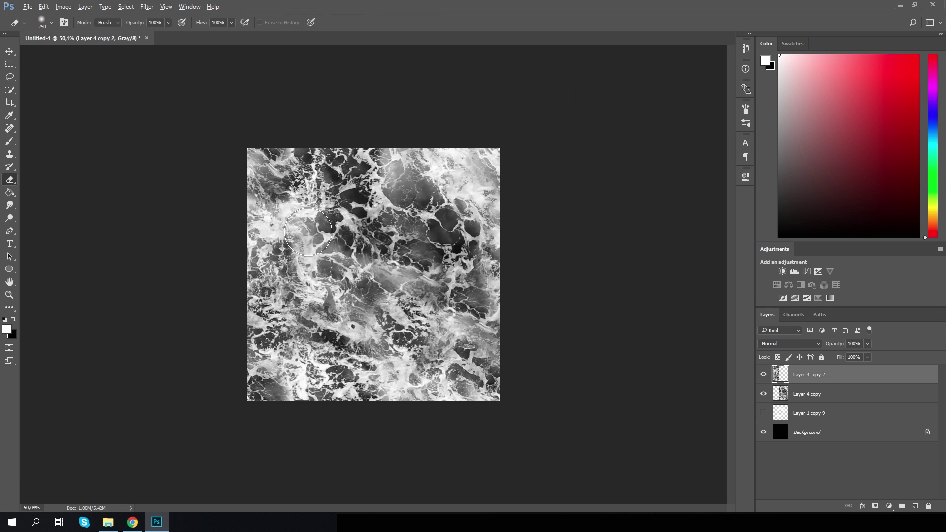
{"action": "scroll", "coordinate": [351, 331], "scroll_direction": "up", "scroll_amount": 2}
Undo the placement of the duplicated foam layer
{"action": "key", "text": "ctrl+z"}
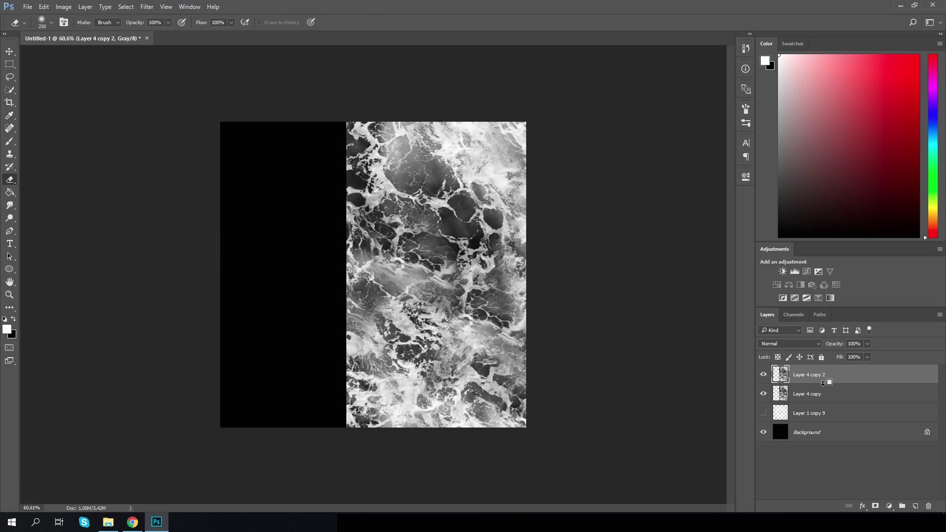
{"action": "key", "text": "ctrl+z"}
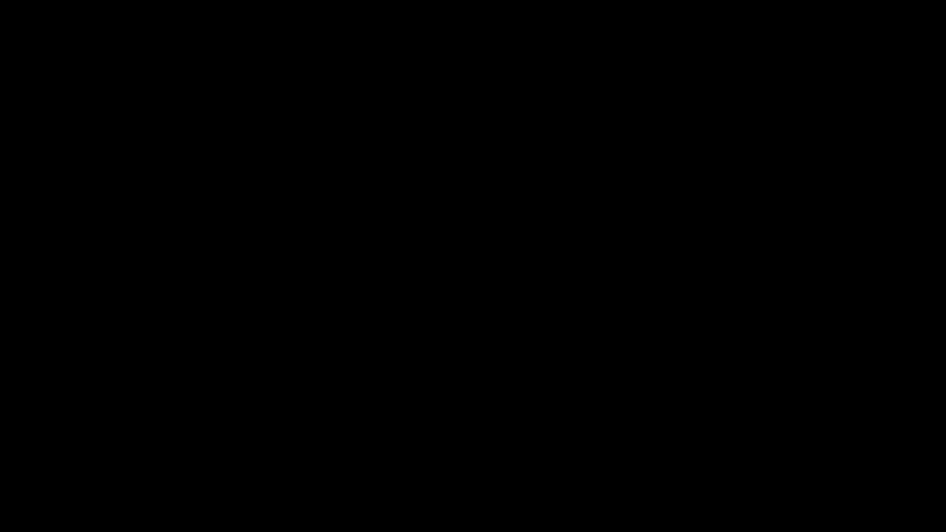